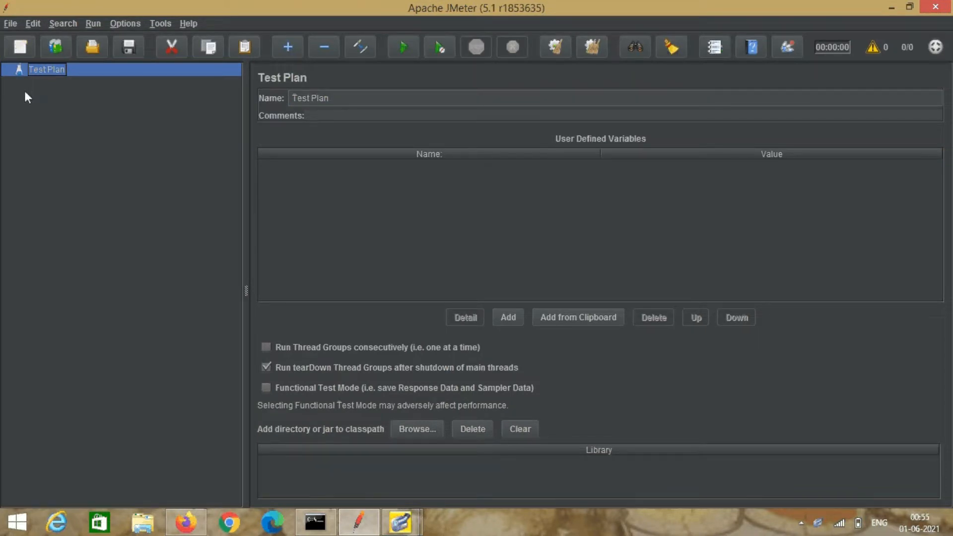
Add a Thread Group under the Test Plan.
right_click(50, 70)
mouse_move(55, 73)
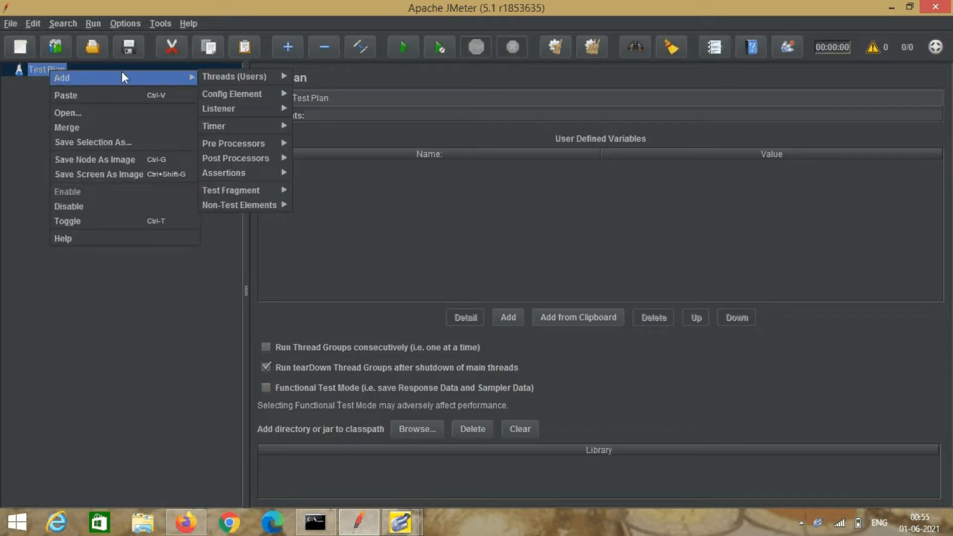
mouse_move(243, 75)
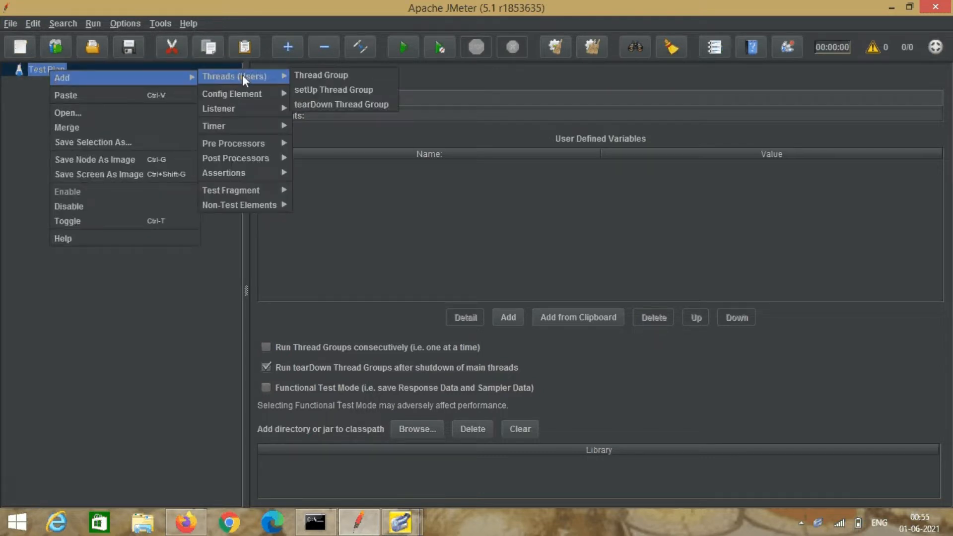
left_click(308, 75)
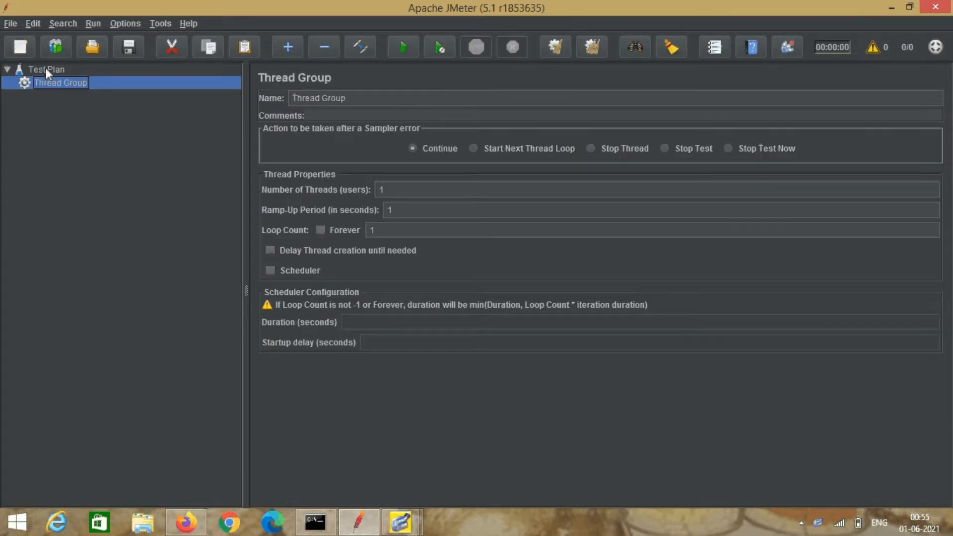
Add a user-defined variable named url to the Test Plan.
left_click(45, 69)
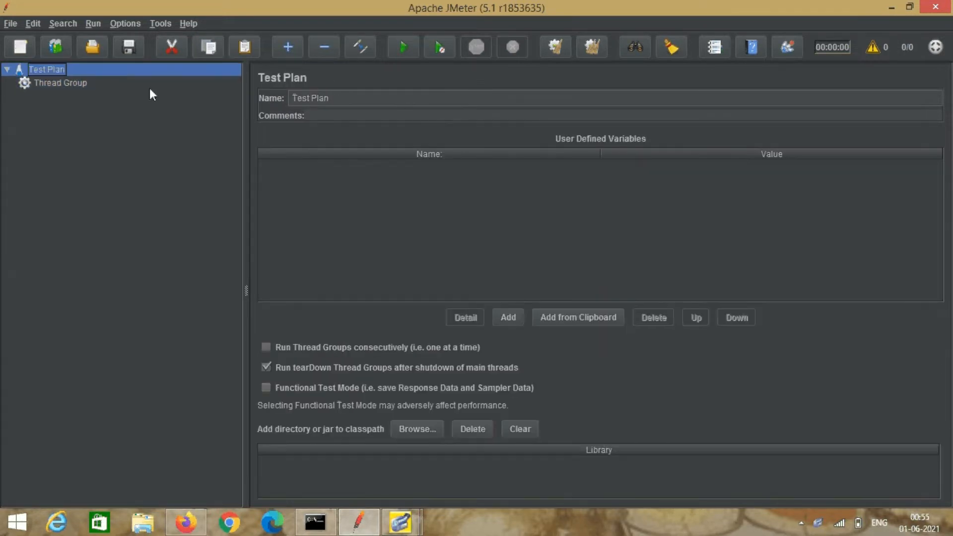
left_click(507, 317)
double_click(388, 164)
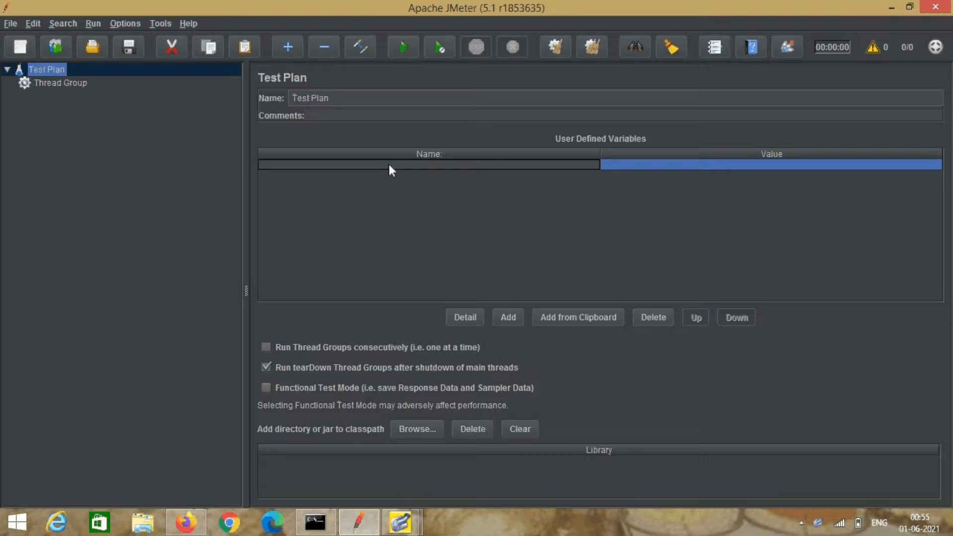
type("url")
left_click(723, 164)
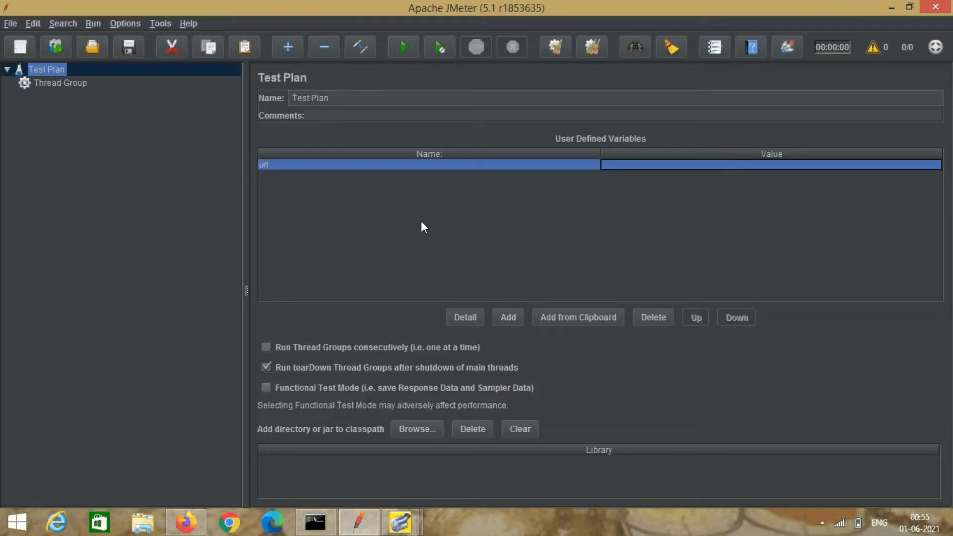
left_click(50, 84)
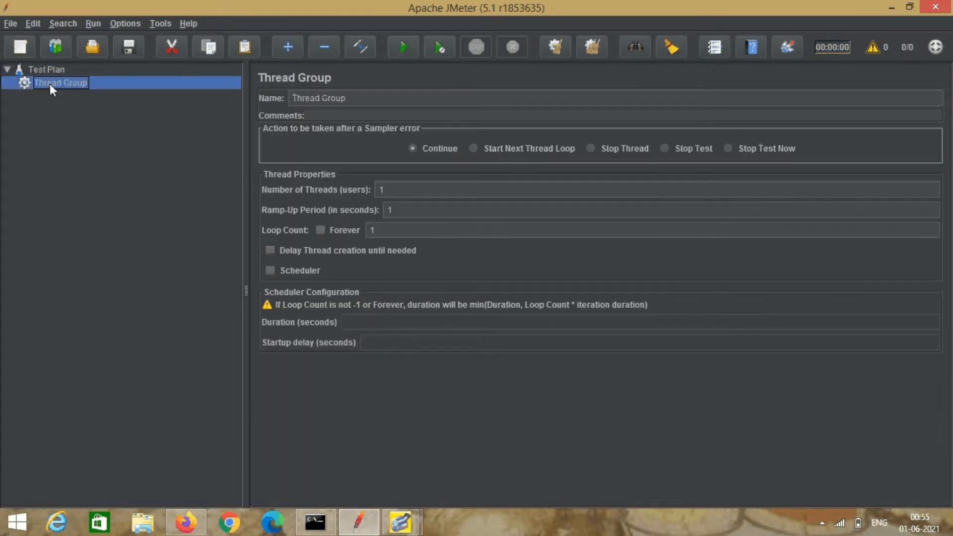
Add an HTTP Request sampler to the Thread Group with Path /page.
right_click(50, 86)
mouse_move(82, 86)
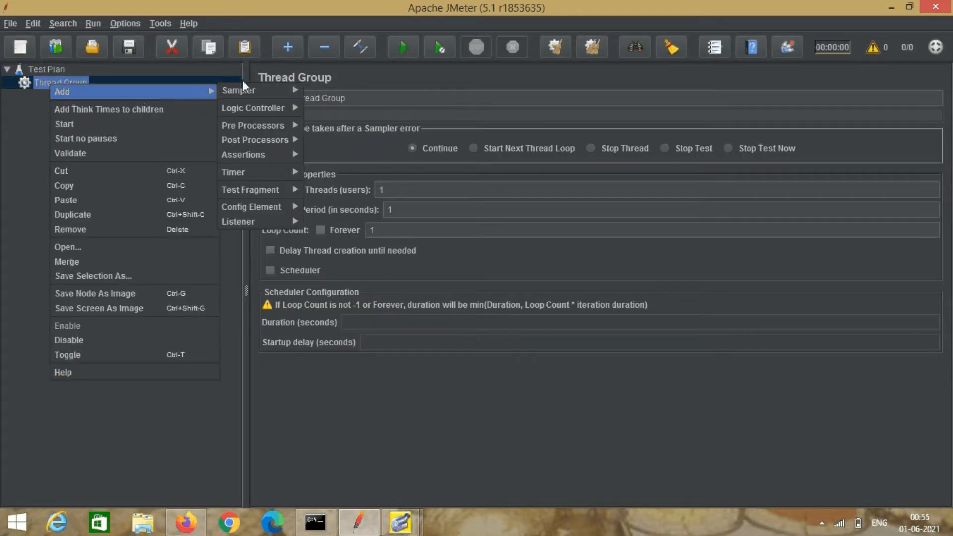
mouse_move(260, 92)
left_click(353, 106)
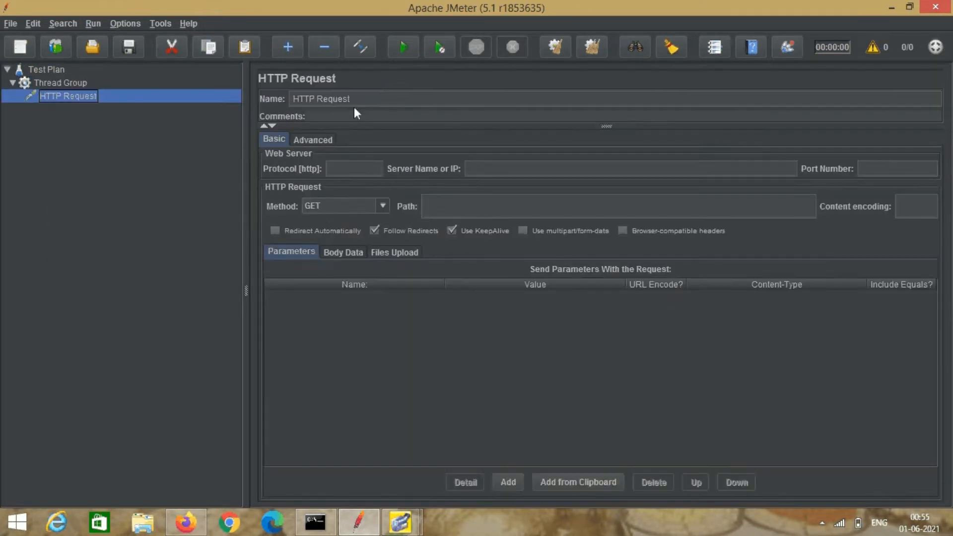
left_click(477, 208)
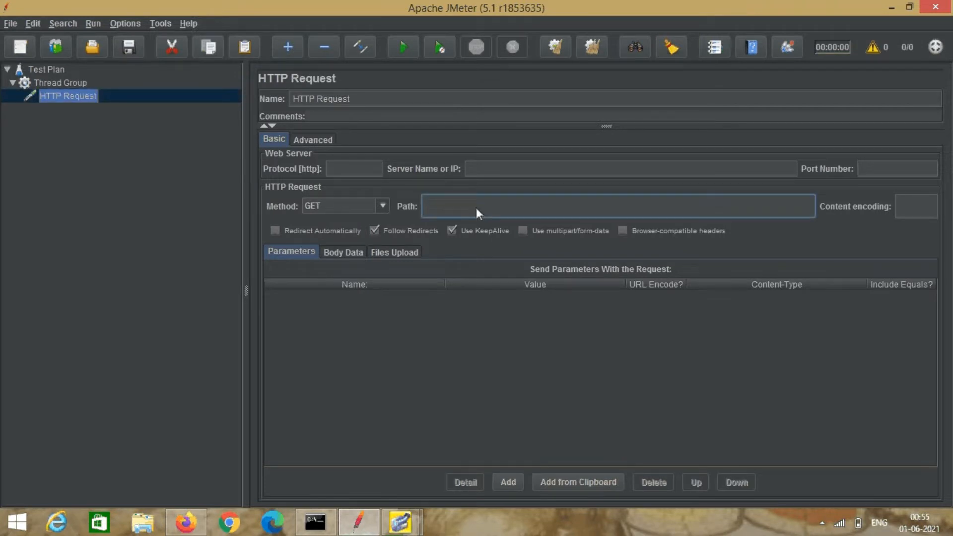
type("/page")
Start a new test plan, discarding the current one without saving.
left_click(11, 23)
left_click(15, 41)
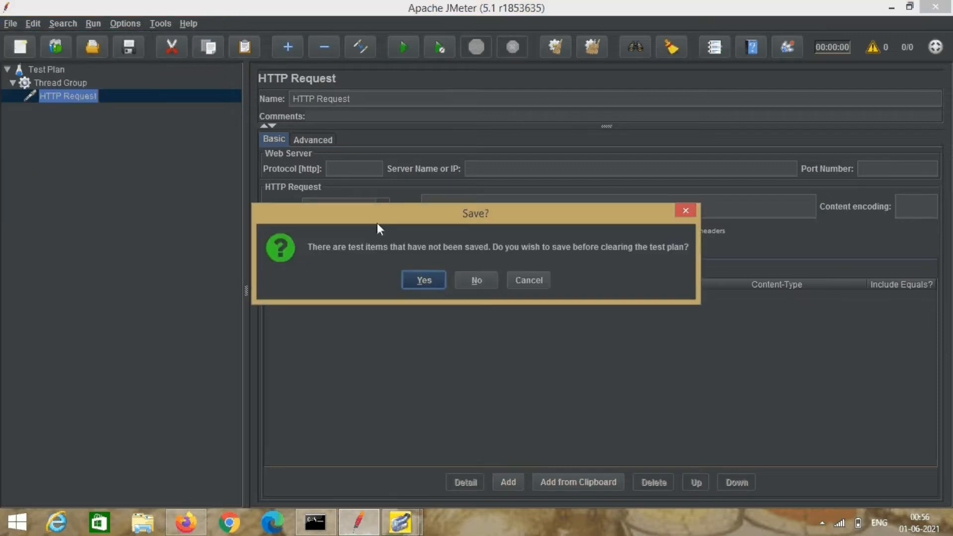
left_click(477, 280)
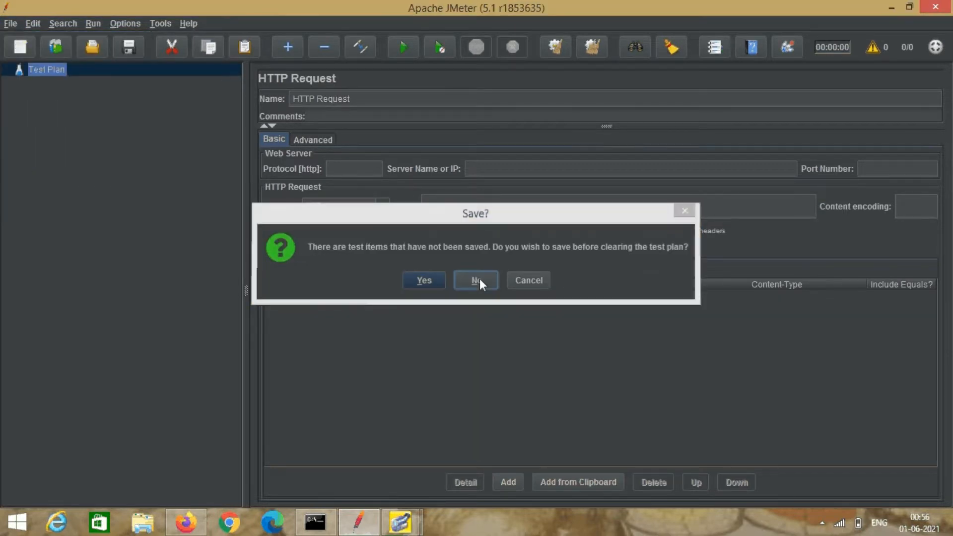
Choose the Recording template and proceed to its parameters.
left_click(56, 46)
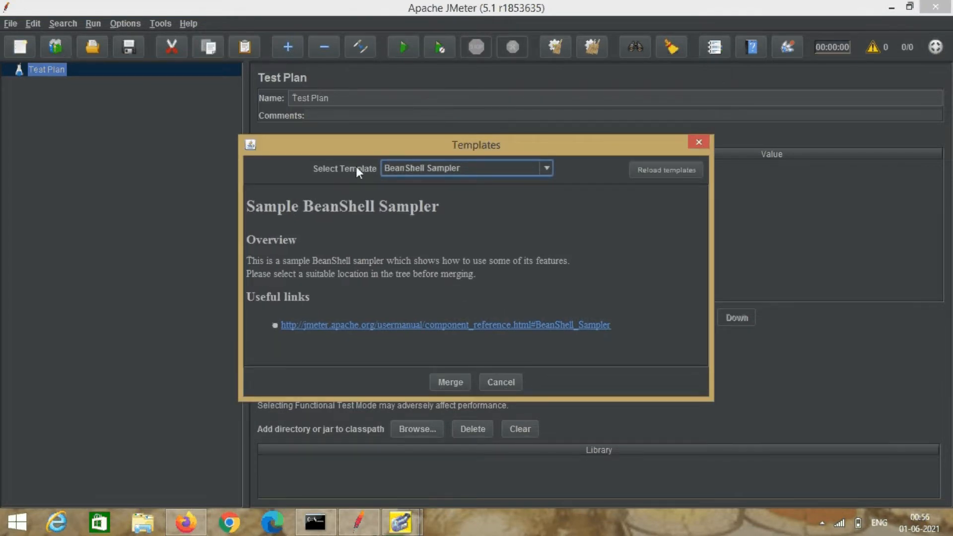
left_click(549, 168)
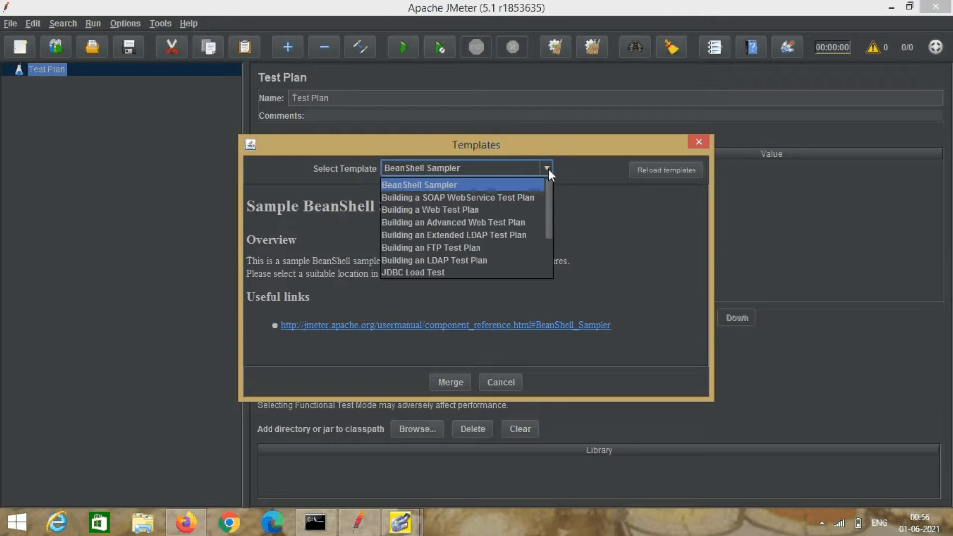
left_click_drag(545, 201, 553, 228)
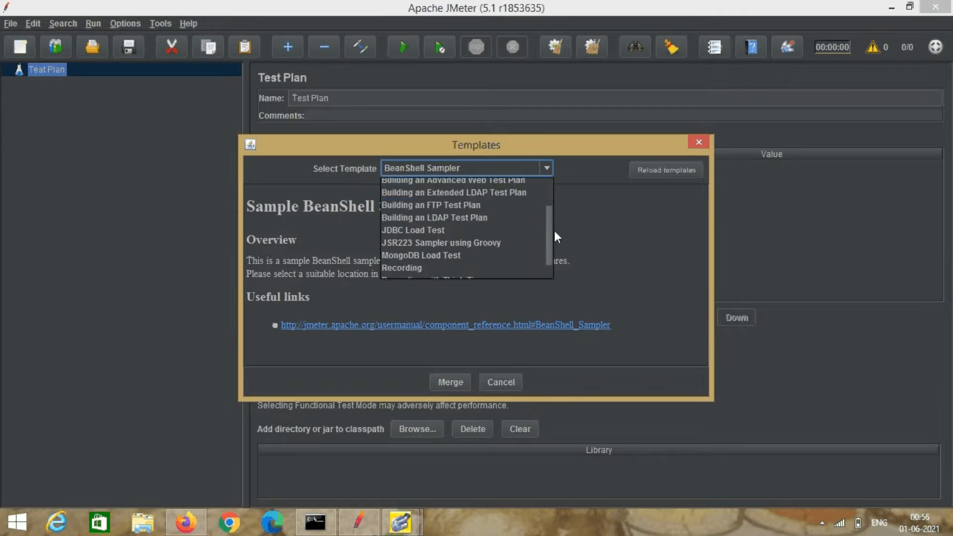
left_click(454, 266)
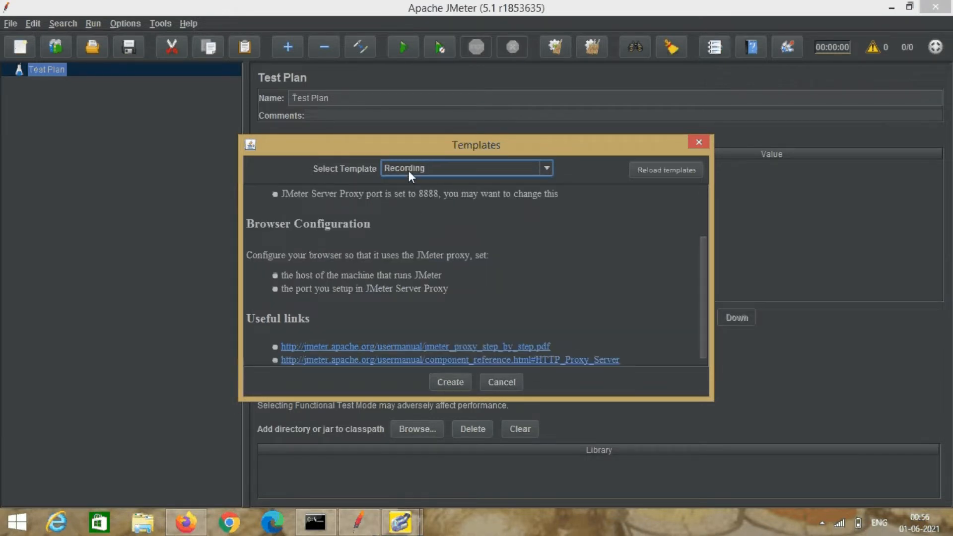
left_click(467, 384)
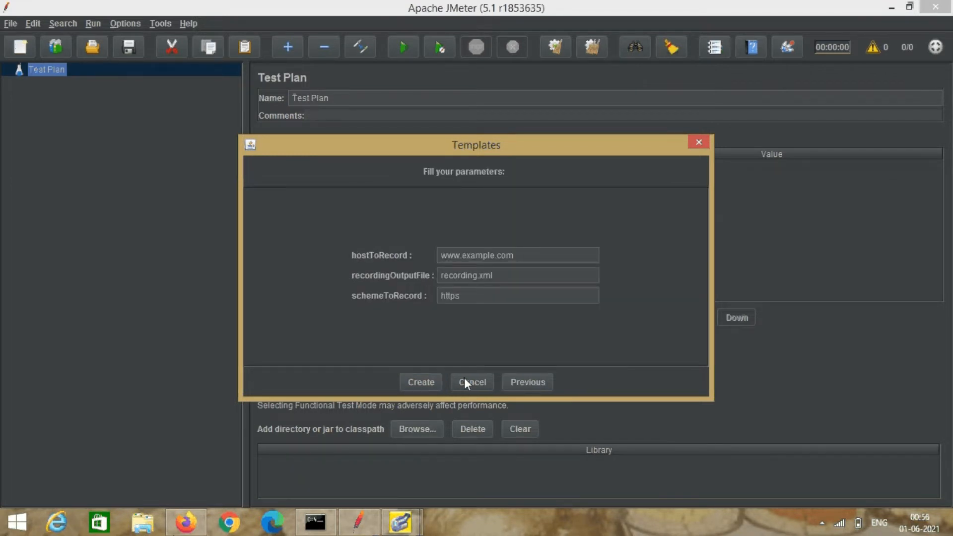
left_click(516, 254)
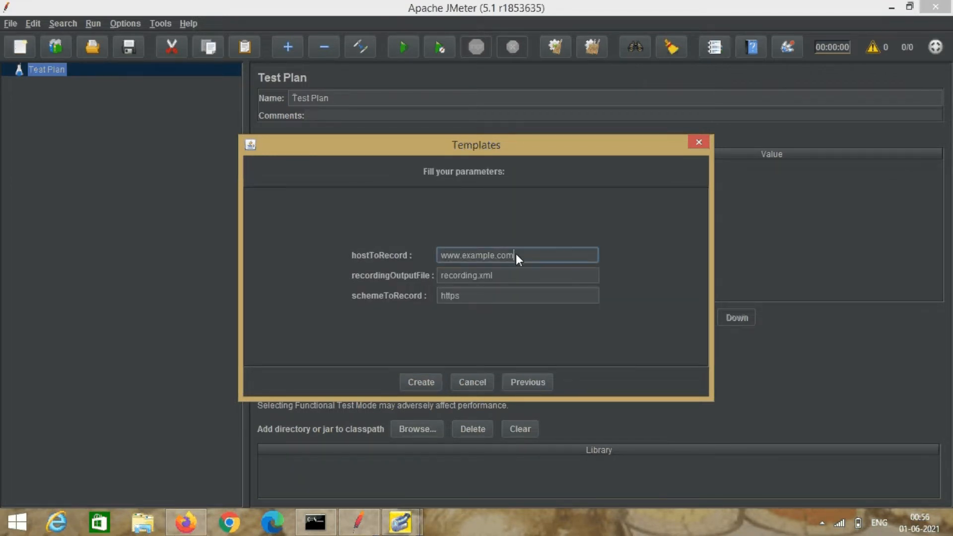
key("BackSpace")
key("BackSpace")
key("BackSpace")
key("BackSpace")
key("BackSpace")
key("BackSpace")
key("BackSpace")
key("BackSpace")
key("BackSpace")
type("printinga")
left_click(424, 381)
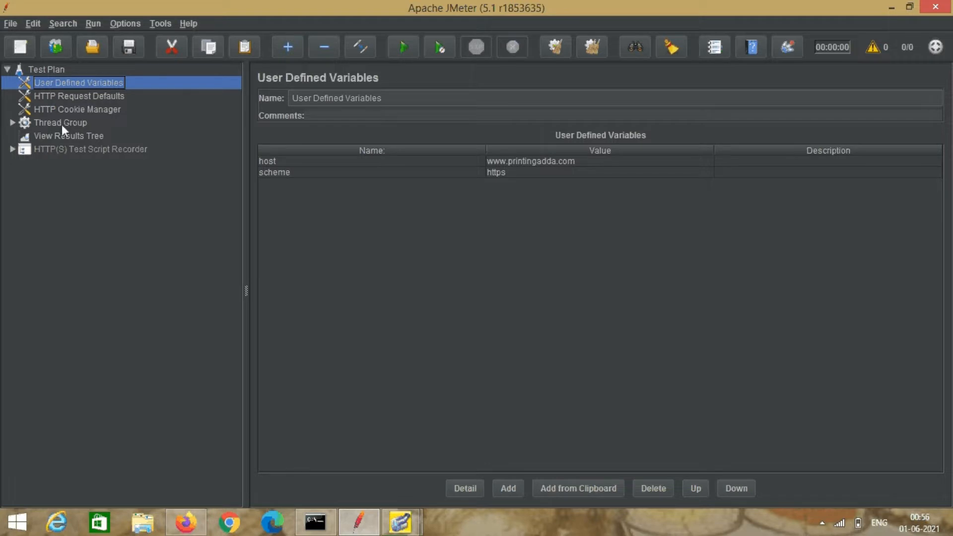
Review HTTP Request Defaults and the recorder's port 8888, then switch to Firefox.
left_click(88, 96)
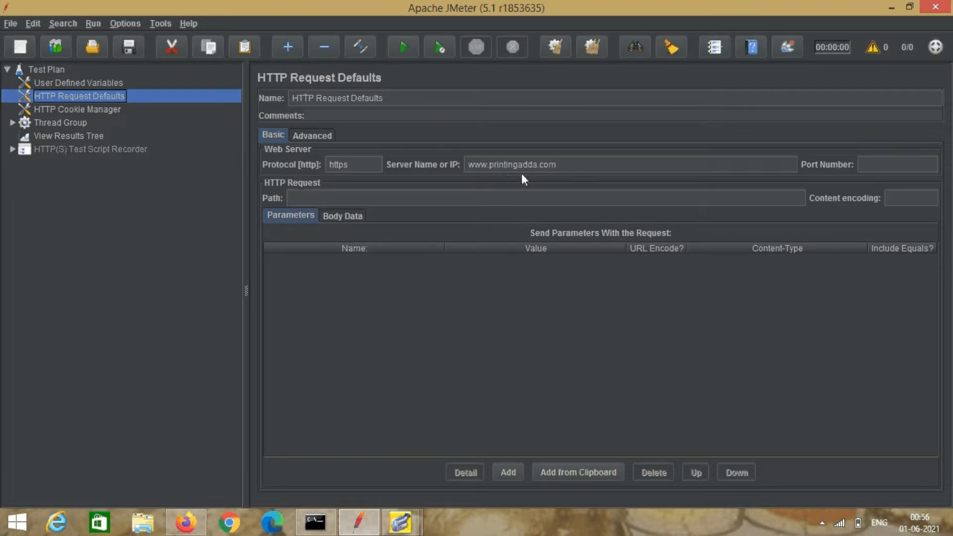
left_click(70, 150)
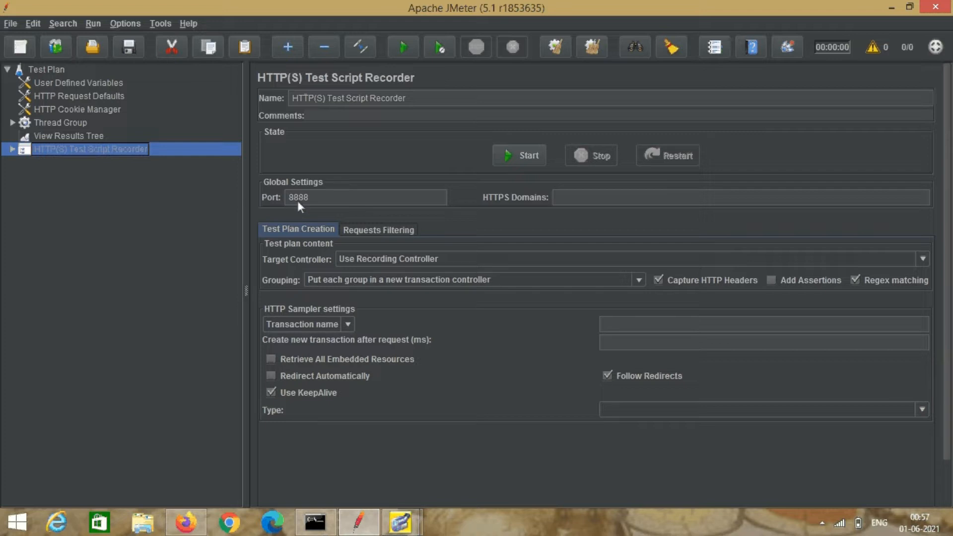
left_click(182, 526)
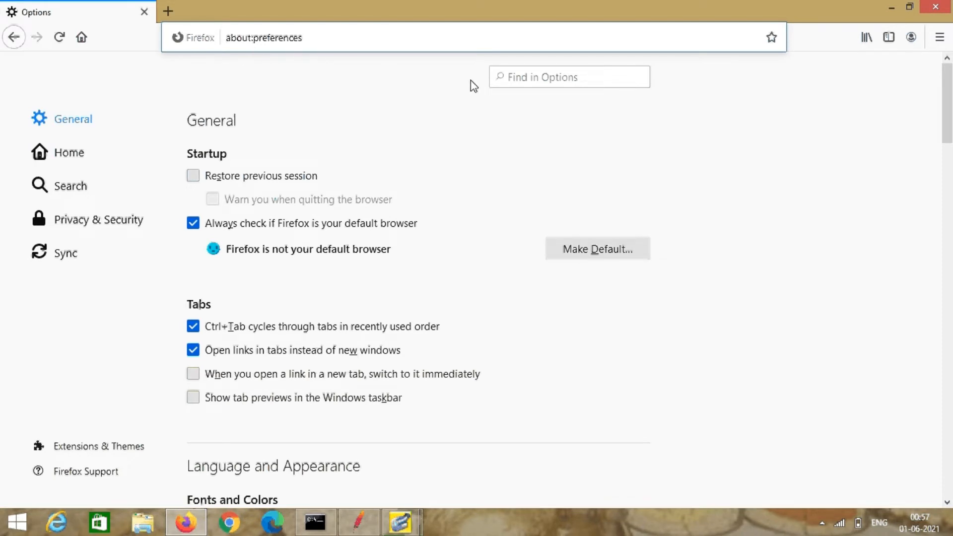
Search Firefox options for 'netw', open Network Settings, then switch to Chrome.
left_click(516, 79)
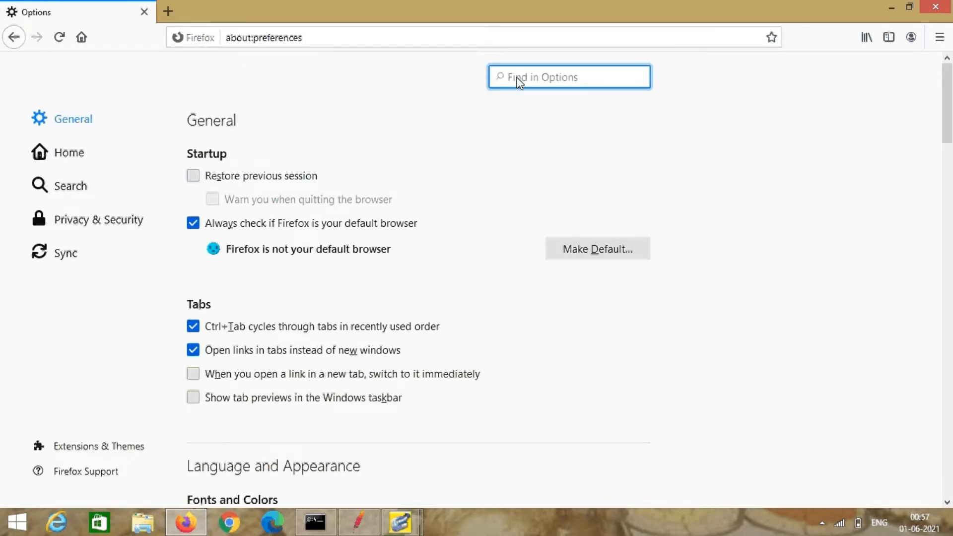
type("netw")
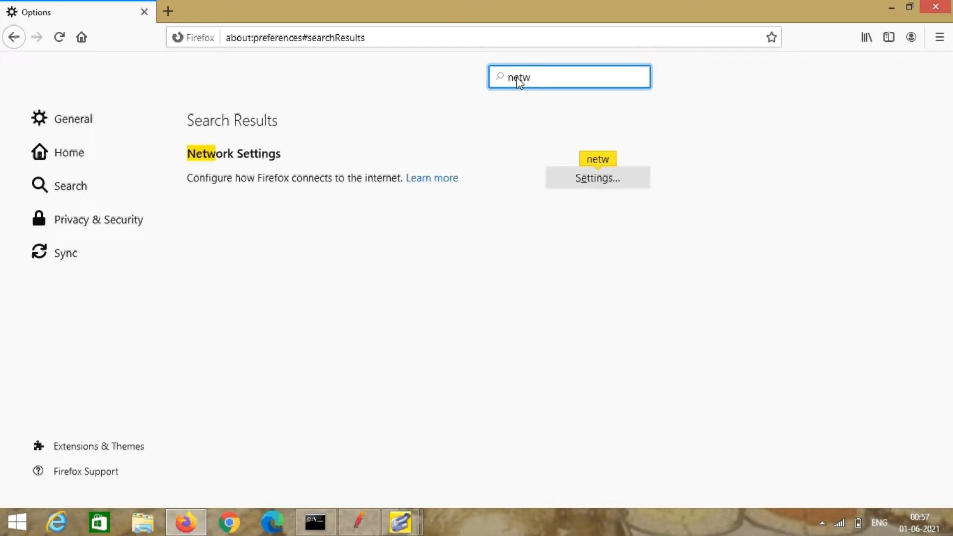
left_click(579, 181)
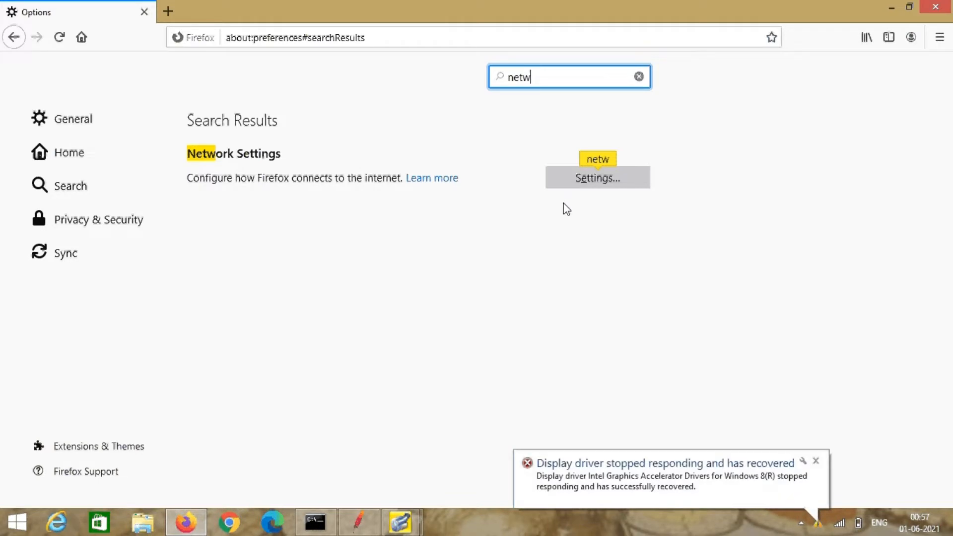
left_click(817, 461)
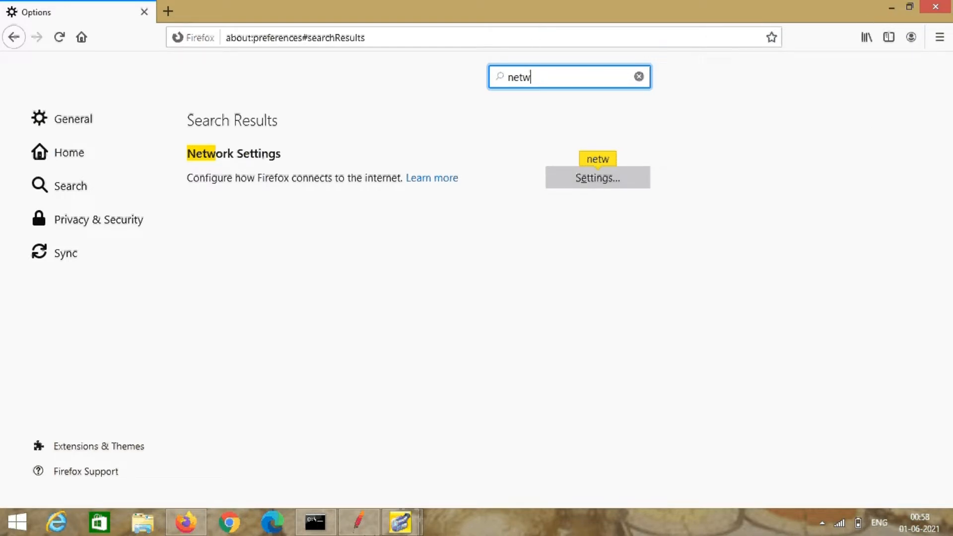
left_click(220, 523)
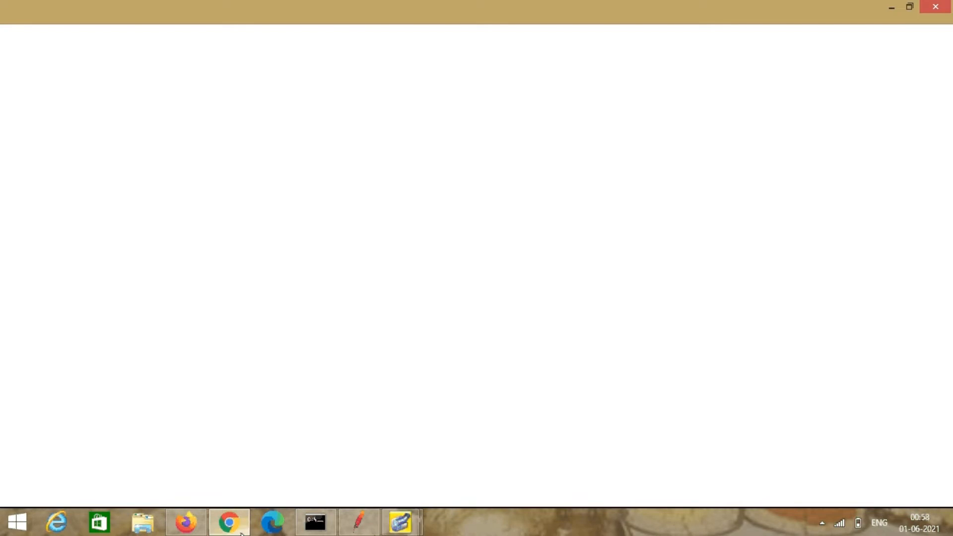
Navigate Chrome Settings > Advanced > System to reach the computer's proxy settings.
mouse_move(240, 531)
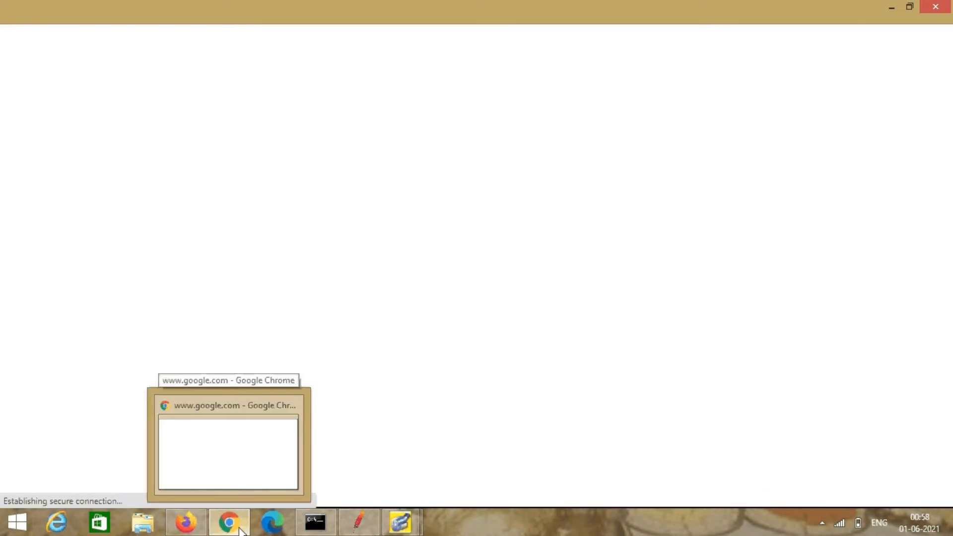
mouse_move(183, 530)
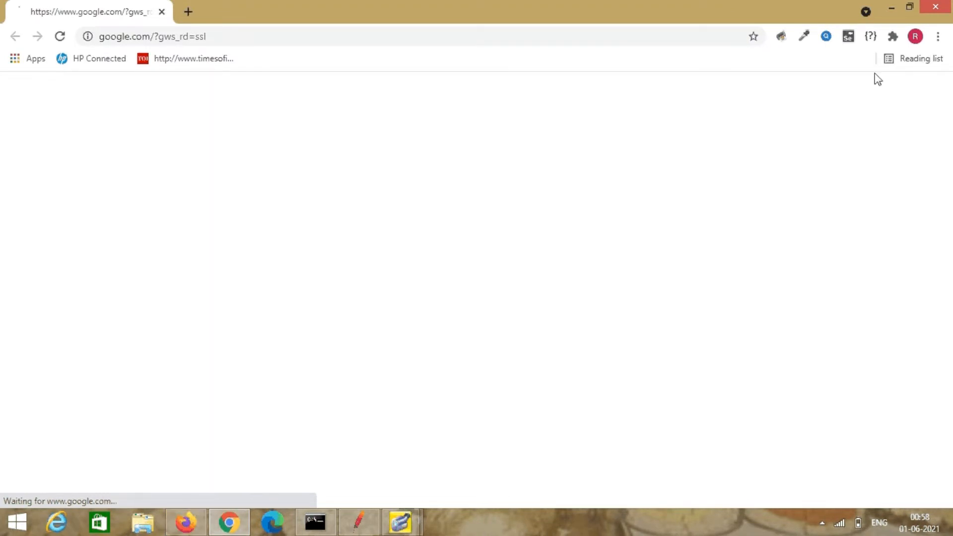
left_click(939, 37)
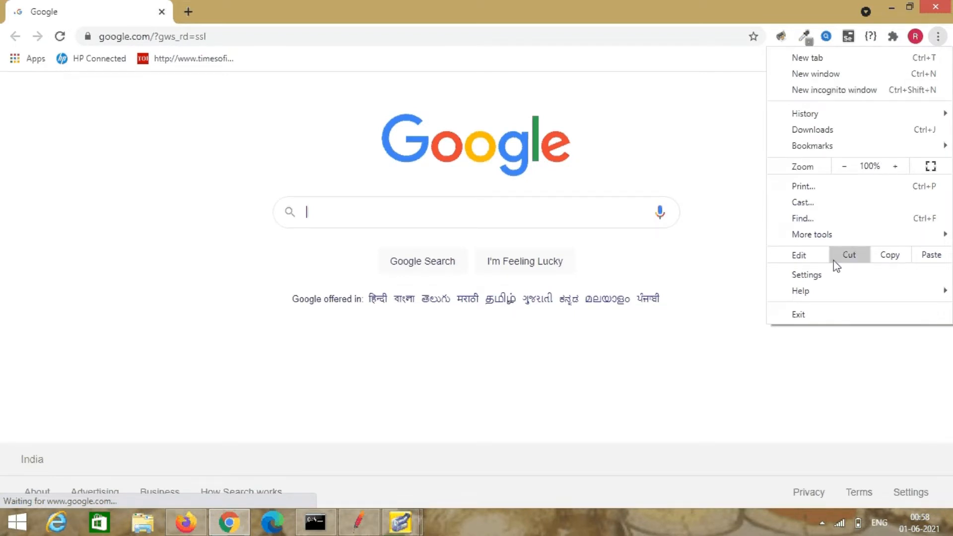
left_click(824, 274)
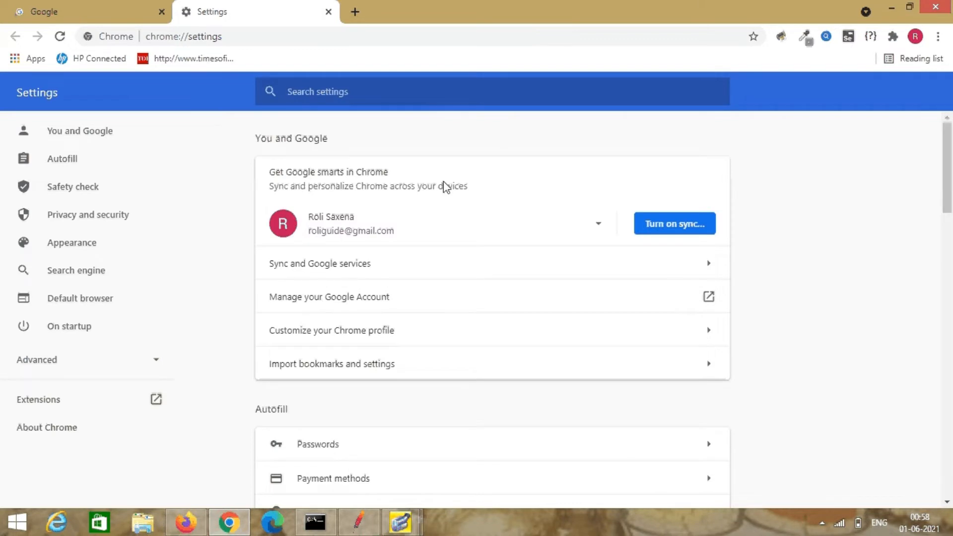
left_click(37, 362)
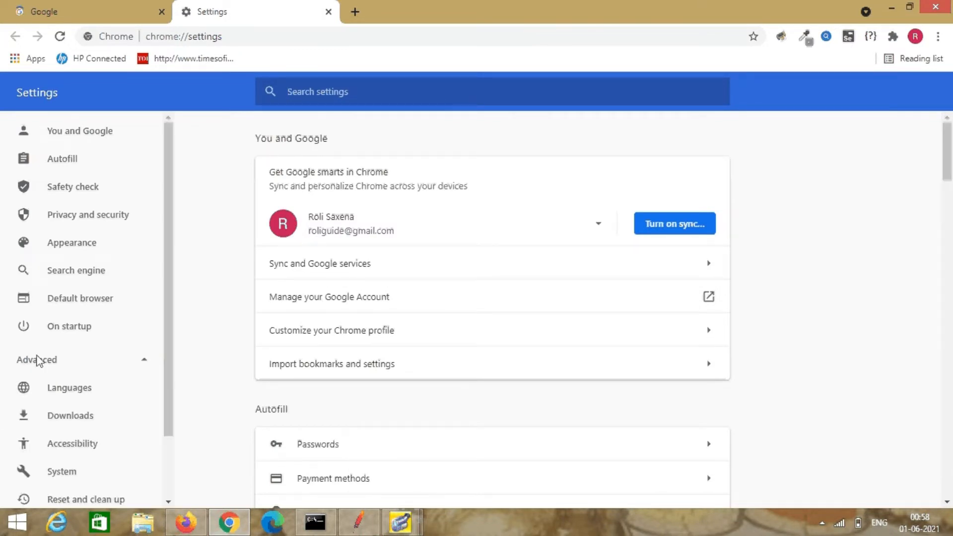
left_click(61, 472)
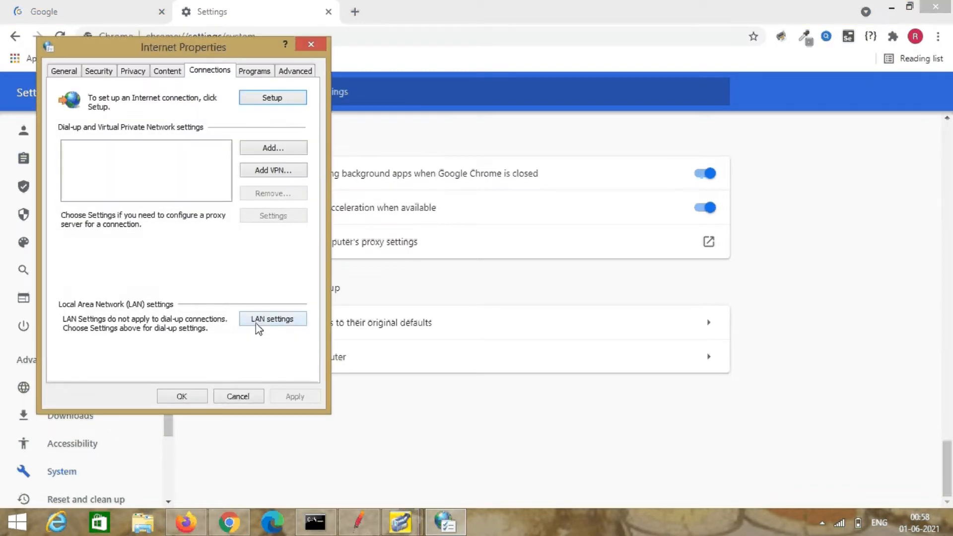
In LAN settings, turn off automatic detection and enable a localhost proxy on port 8888.
left_click(269, 323)
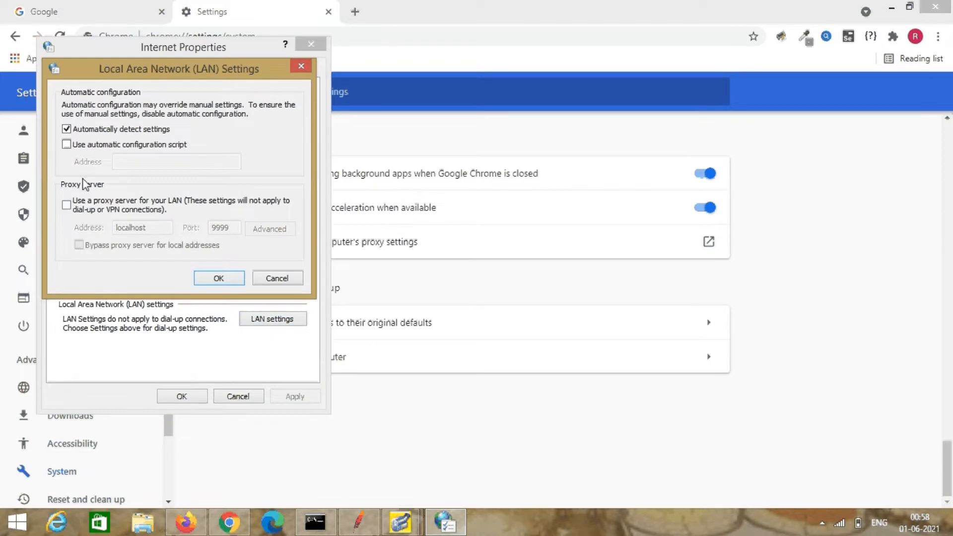
left_click(67, 130)
left_click(69, 207)
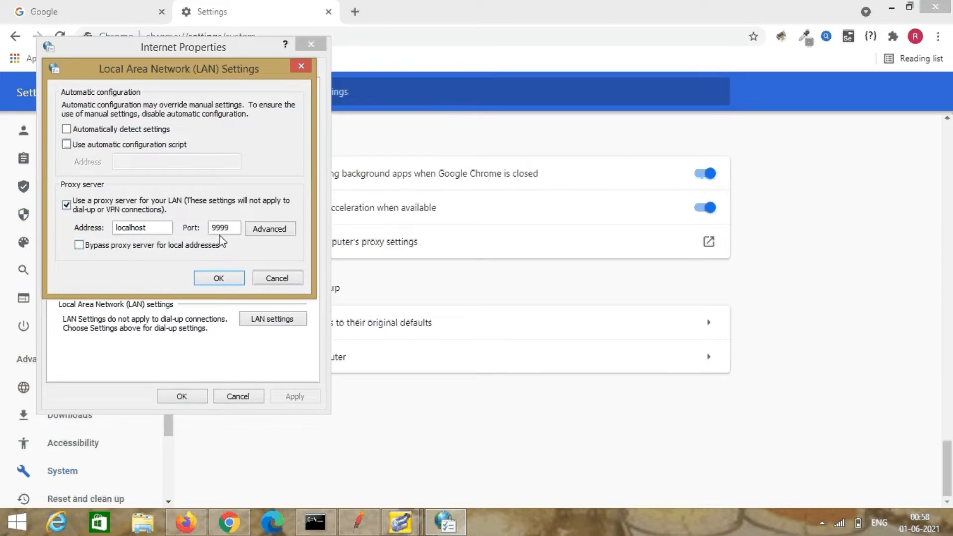
left_click(232, 229)
key("BackSpace")
key("BackSpace")
key("BackSpace")
key("BackSpace")
type("8888")
Match JMeter's recorder by changing the proxy port to 9999, then confirm both dialogs.
left_click(359, 522)
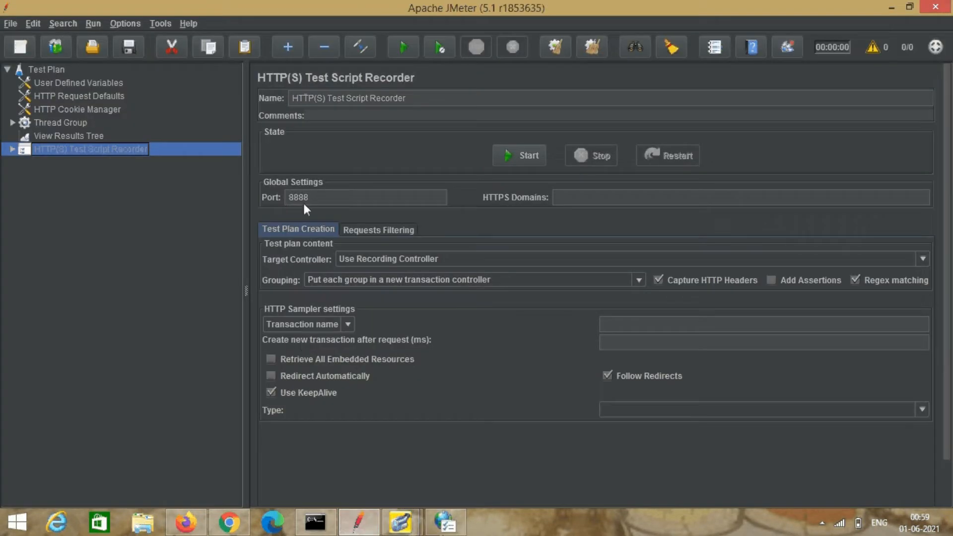
left_click(445, 521)
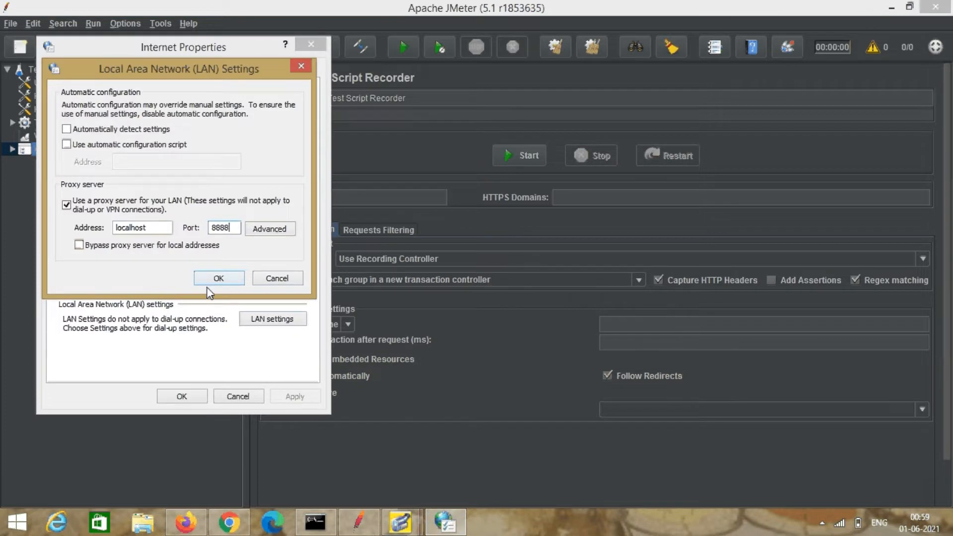
key("BackSpace")
key("BackSpace")
key("BackSpace")
key("BackSpace")
type("9999")
left_click(218, 279)
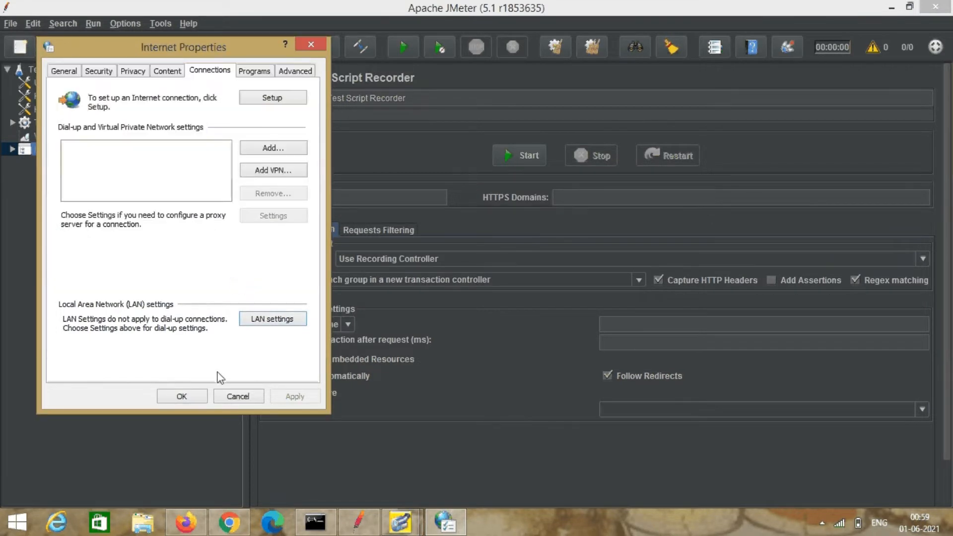
left_click(182, 396)
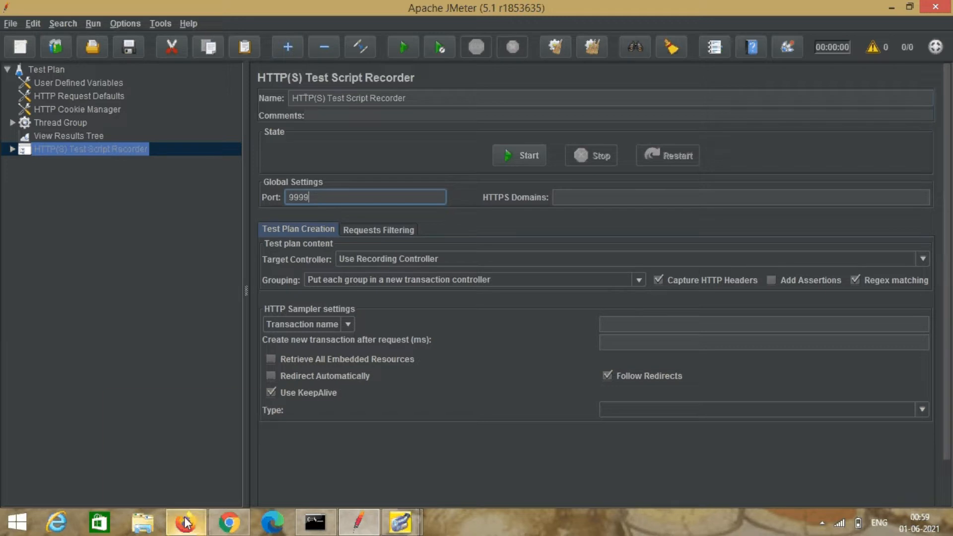
mouse_move(186, 521)
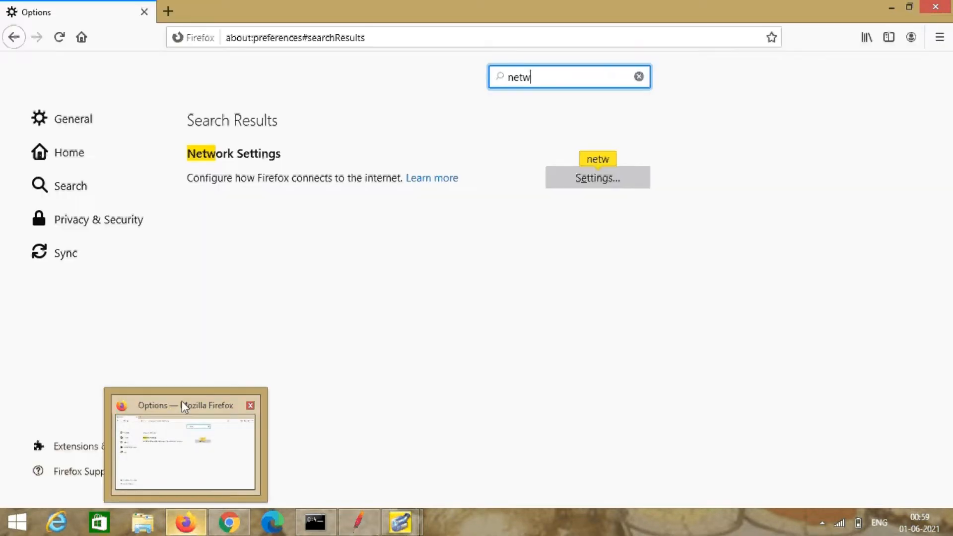
left_click(181, 399)
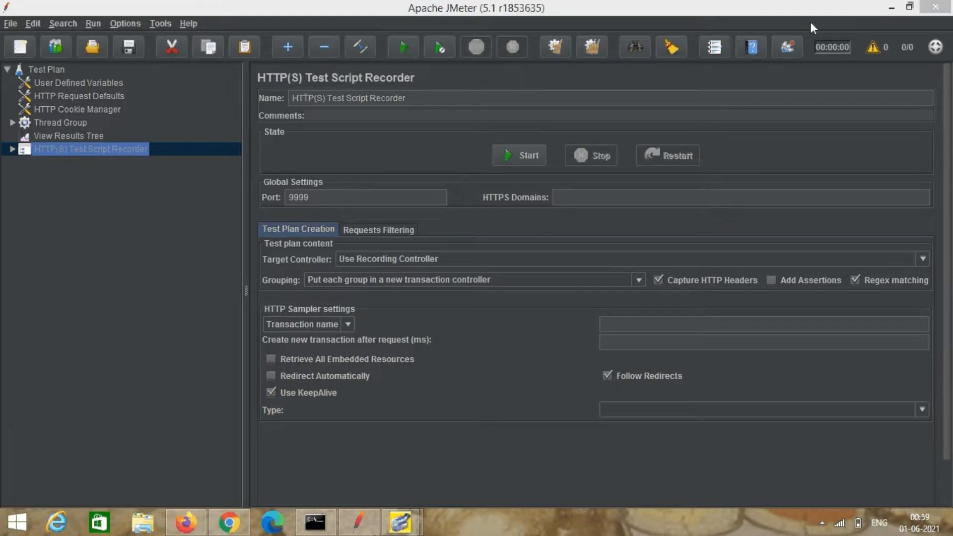
left_click(893, 7)
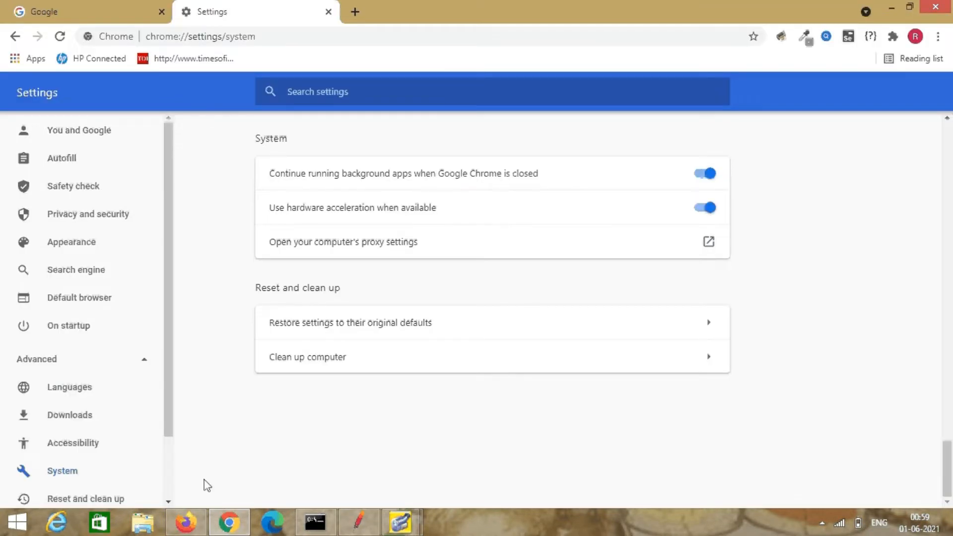
left_click(190, 524)
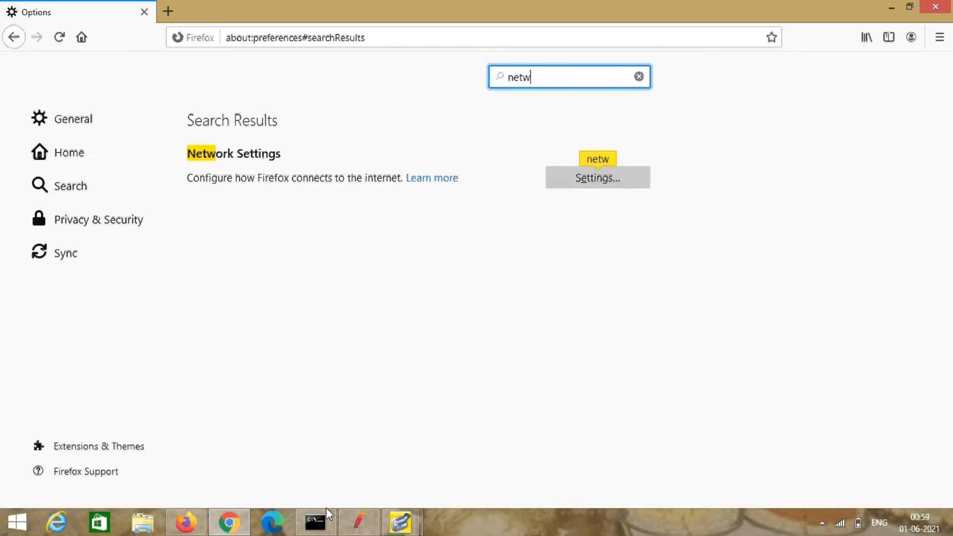
left_click(359, 522)
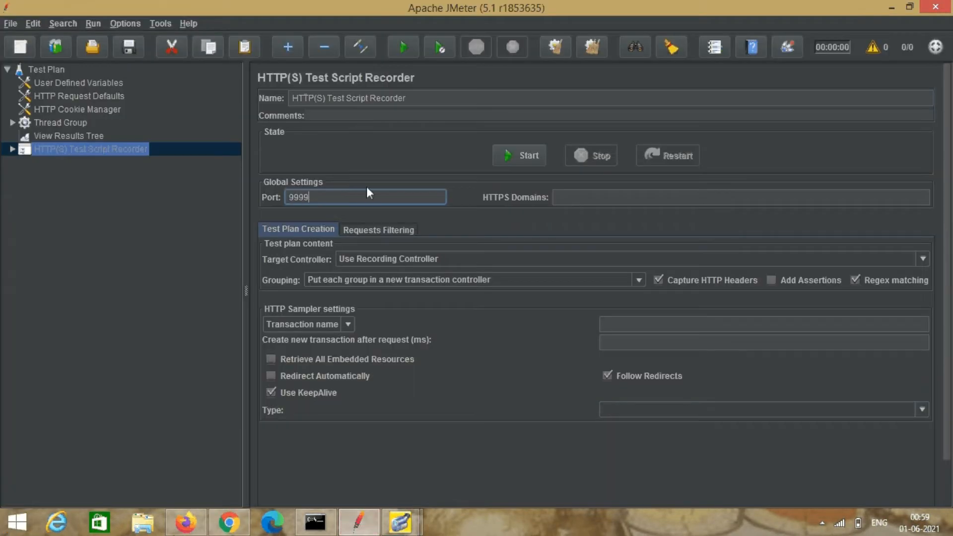
Start the JMeter recorder, accept the root CA notice, and open Chrome's Privacy and security settings.
left_click(511, 156)
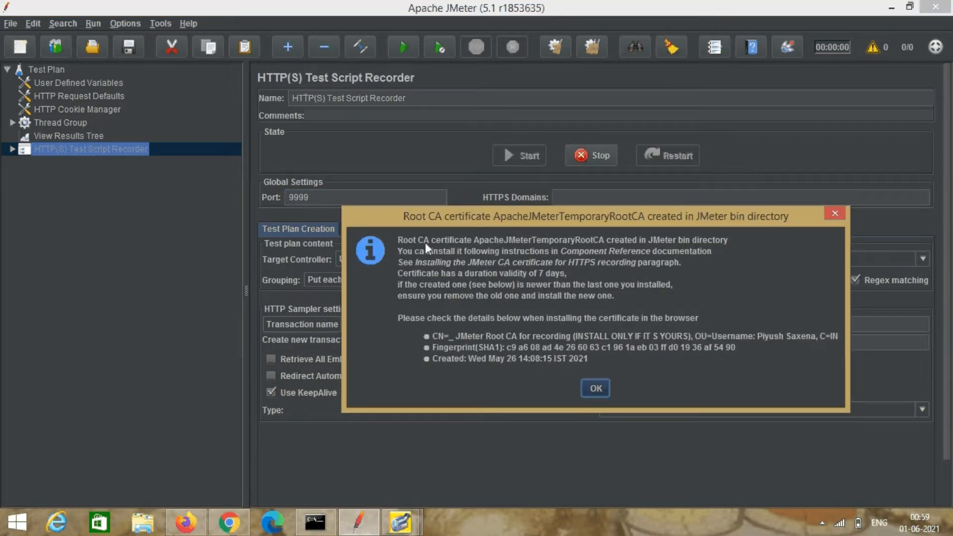
left_click(596, 389)
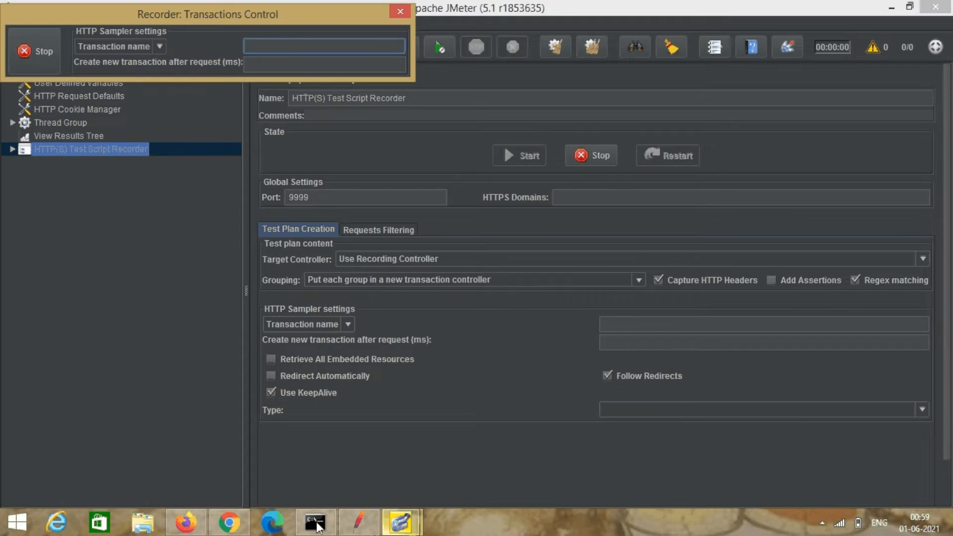
left_click(233, 528)
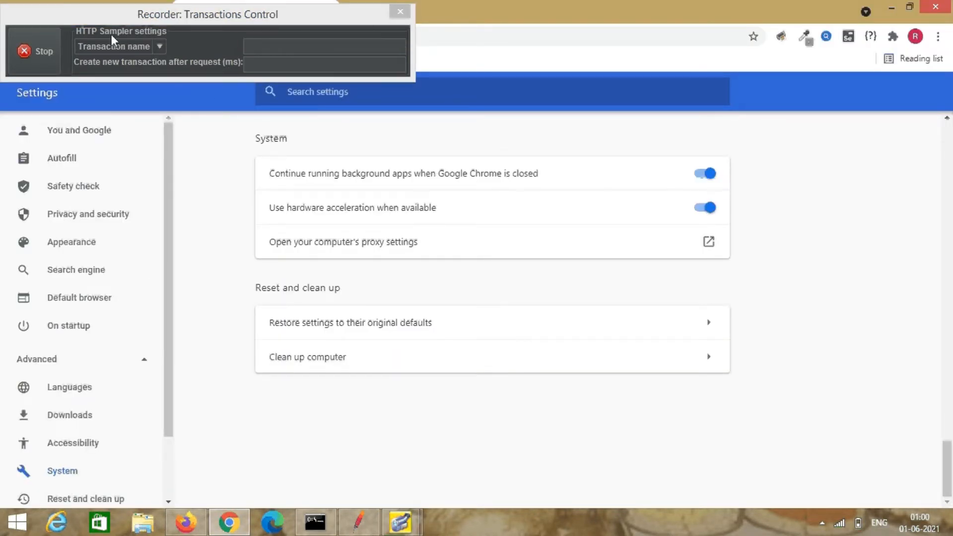
left_click(26, 58)
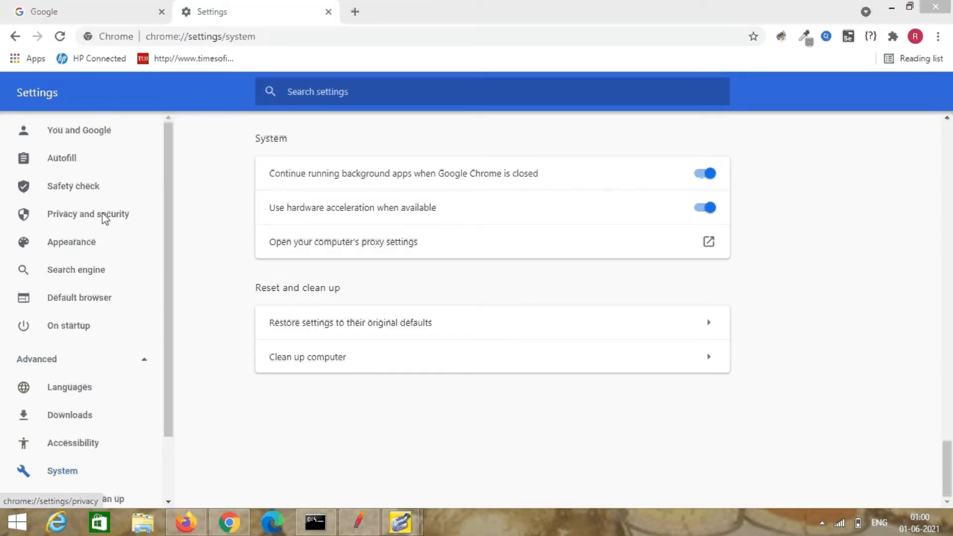
left_click(108, 218)
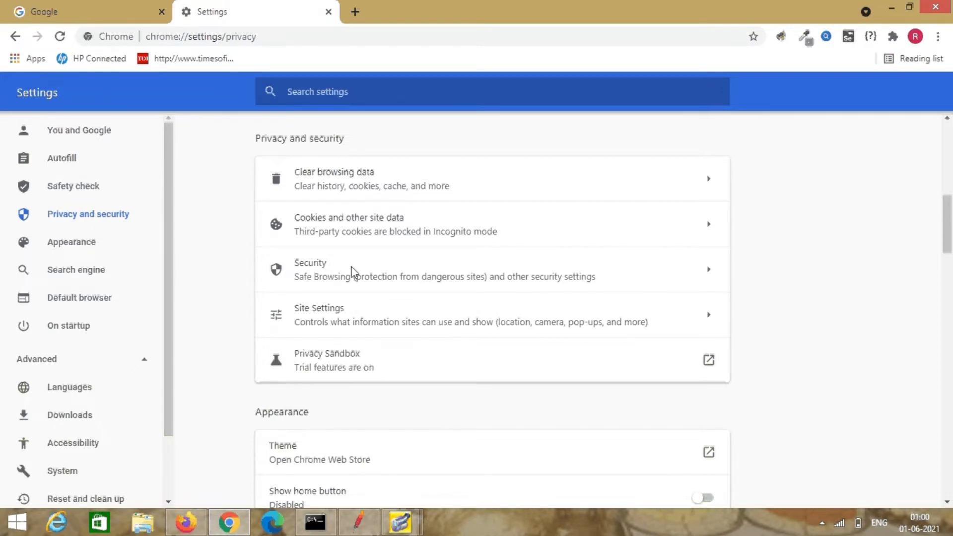
Open Chrome's Security page and launch Manage certificates from its Advanced section.
left_click(352, 272)
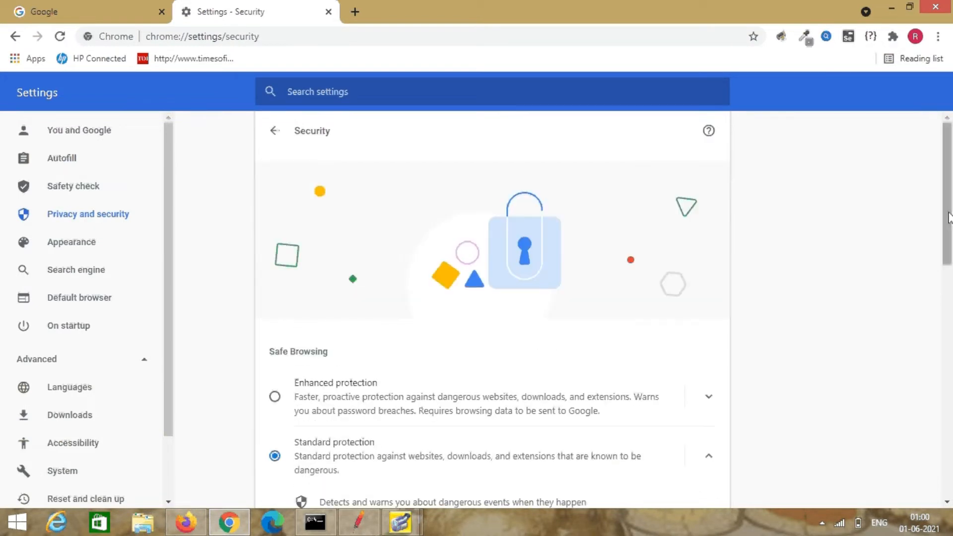
left_click_drag(949, 218, 951, 425)
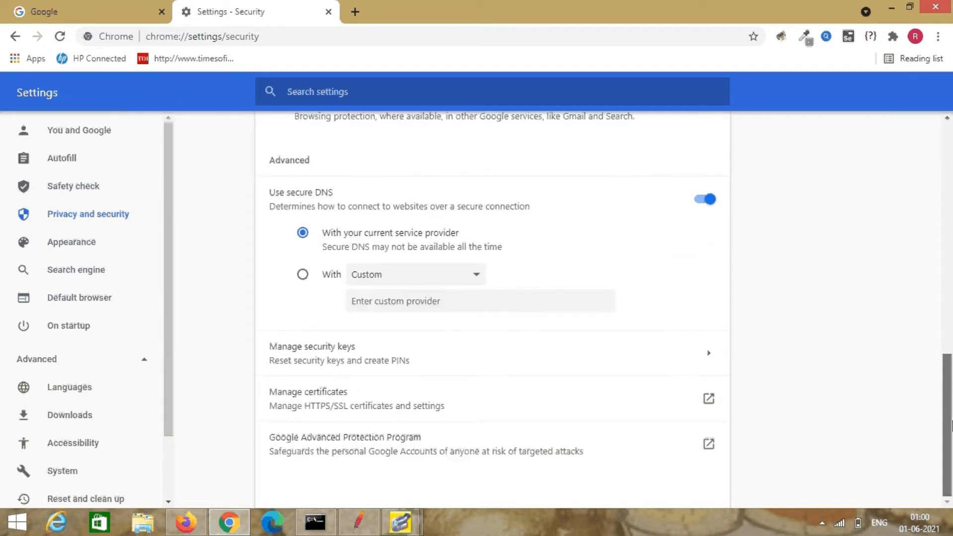
left_click(327, 396)
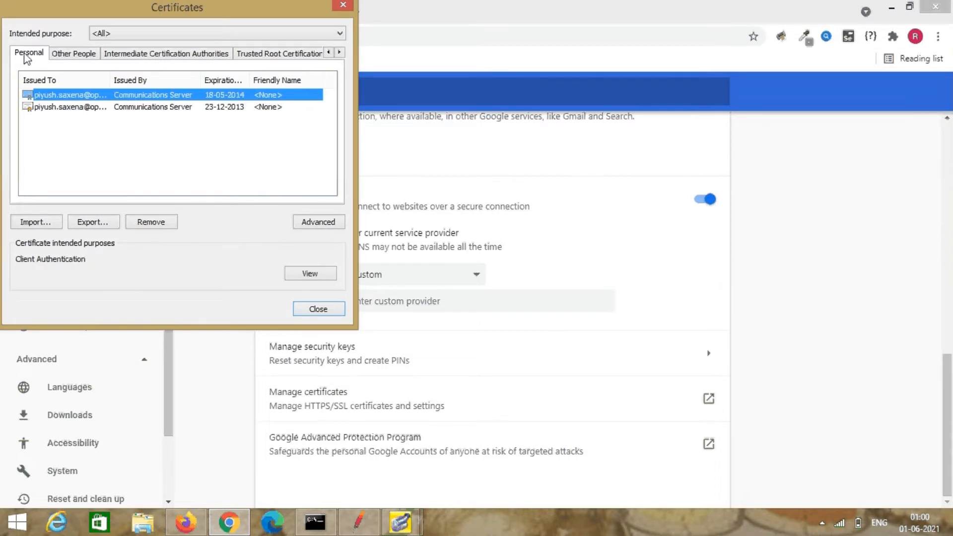
Import ApacheJMeterTemporaryRootCA.crt from apache-jmeter-5.1\bin into the Personal store, then close the certificates window.
left_click(36, 223)
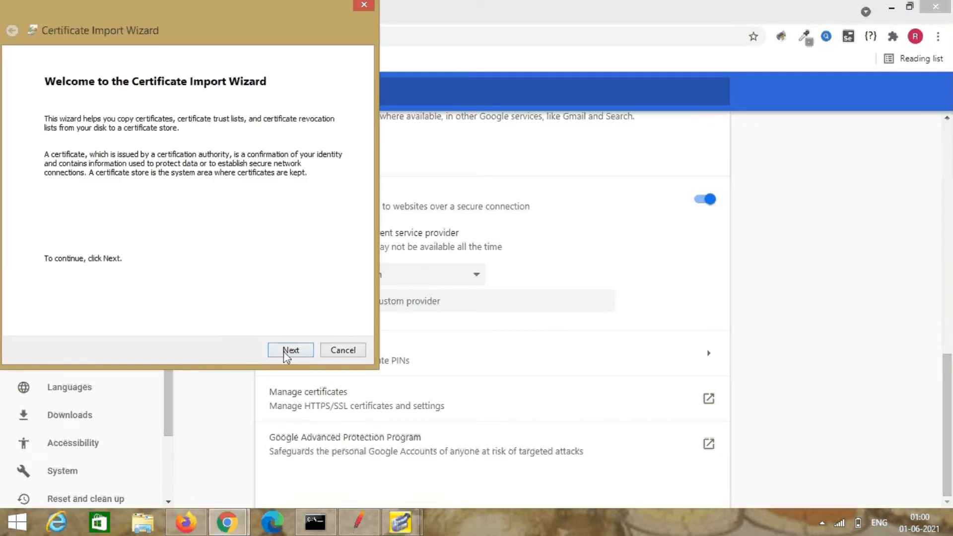
left_click(286, 351)
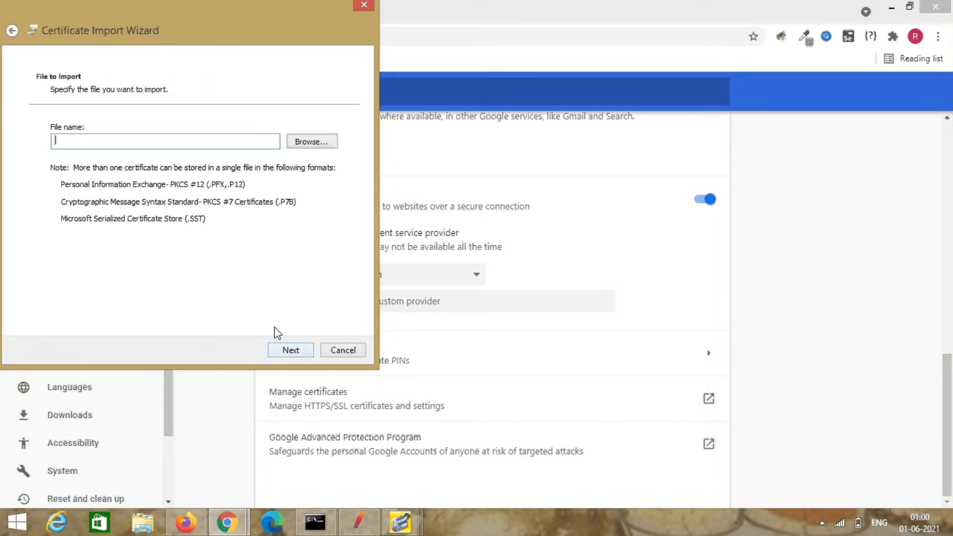
left_click(309, 144)
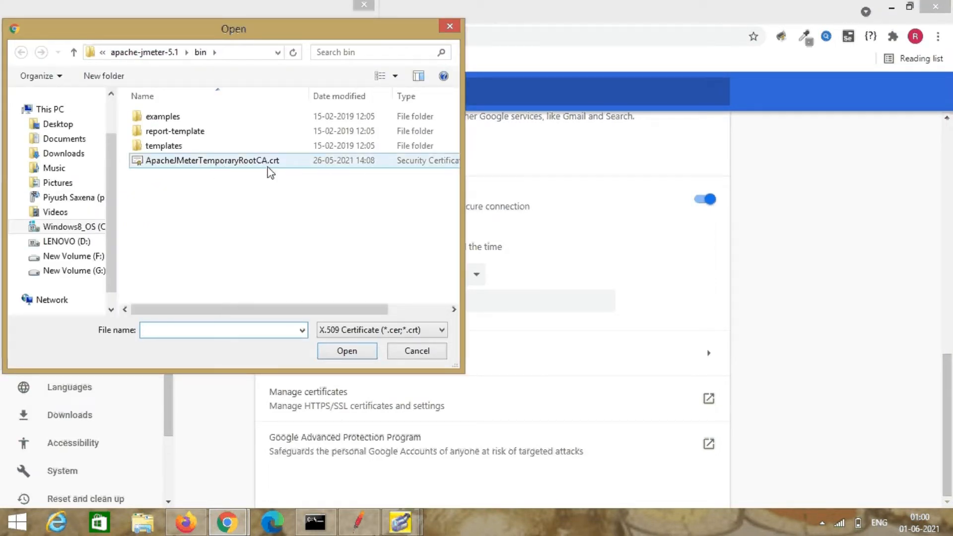
left_click(212, 164)
left_click(350, 354)
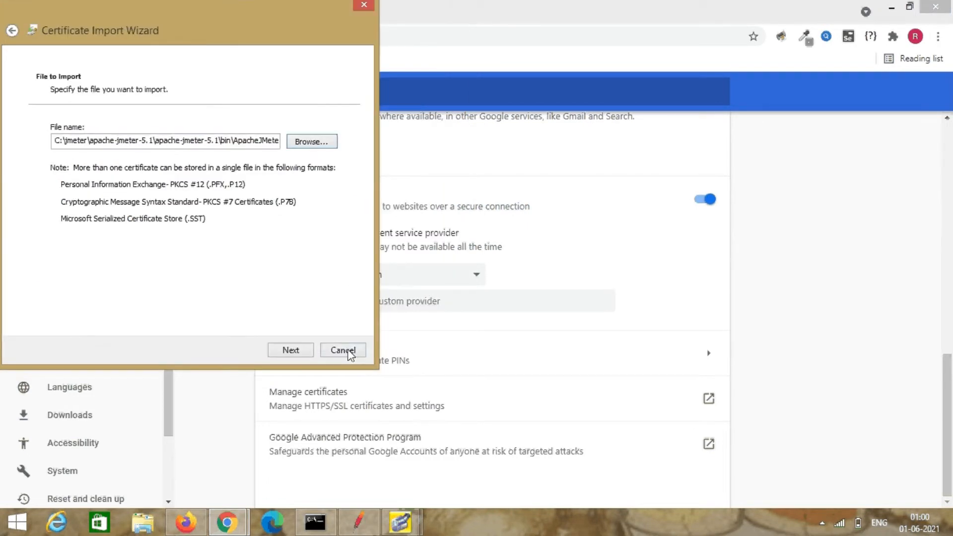
left_click(303, 352)
left_click(288, 350)
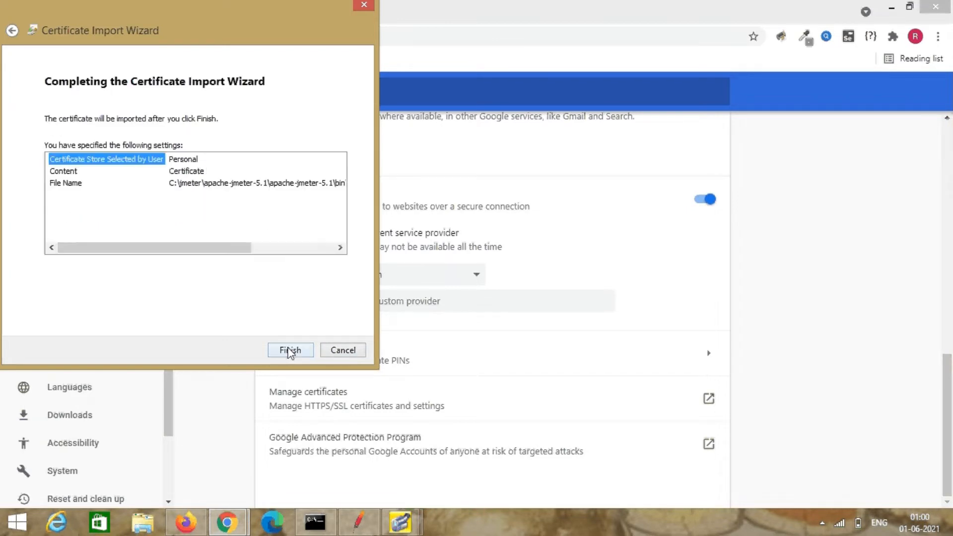
left_click(288, 349)
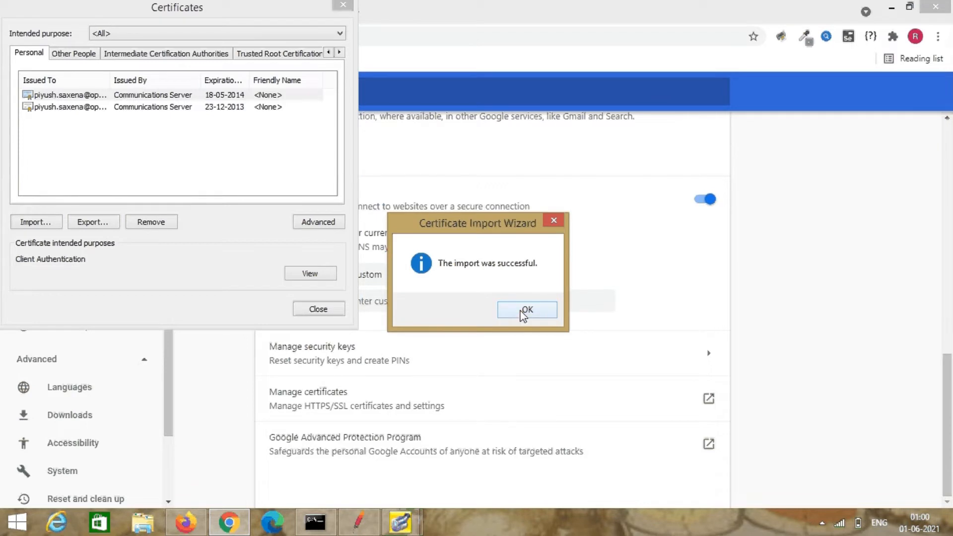
left_click(517, 312)
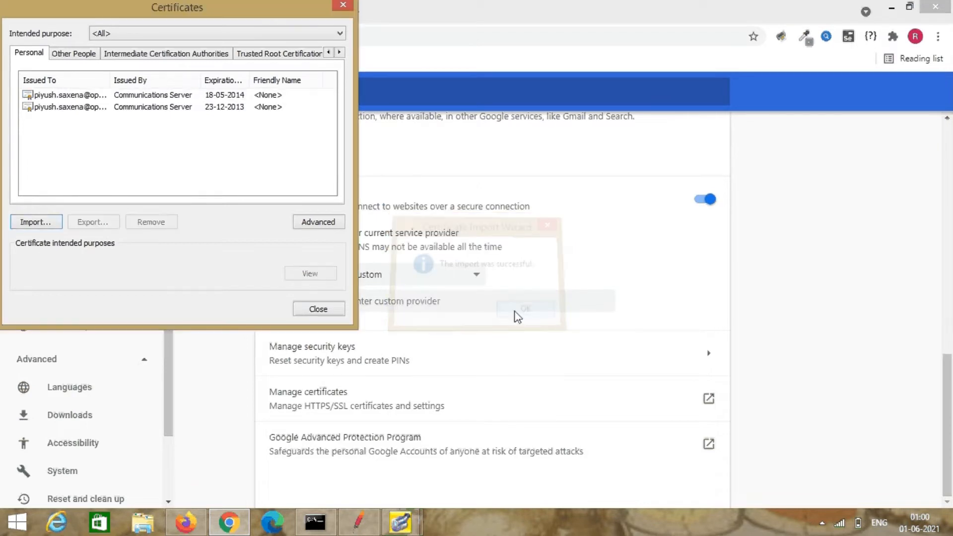
left_click(317, 310)
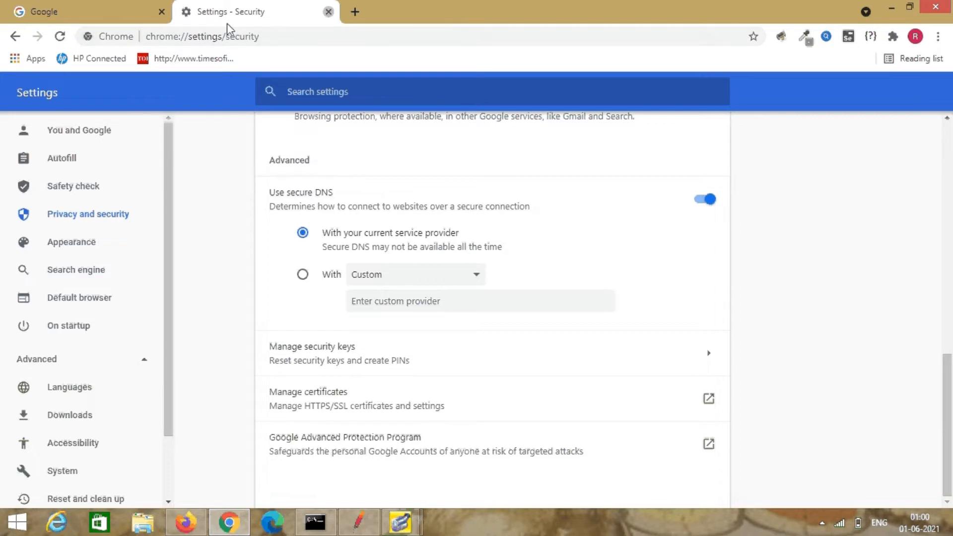
Close Chrome's settings tab, open a blank tab, and restart the JMeter recorder on port 9999.
key("ctrl+w")
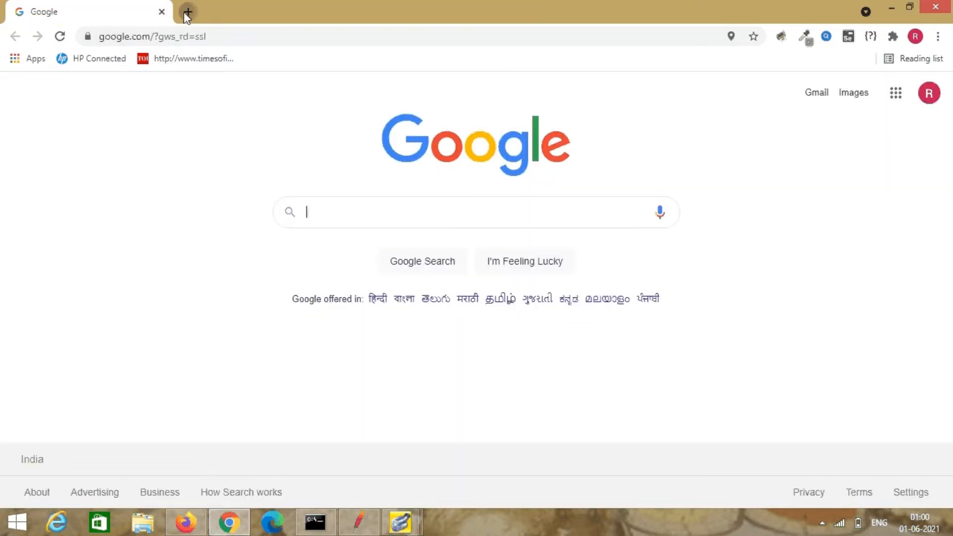
left_click(187, 11)
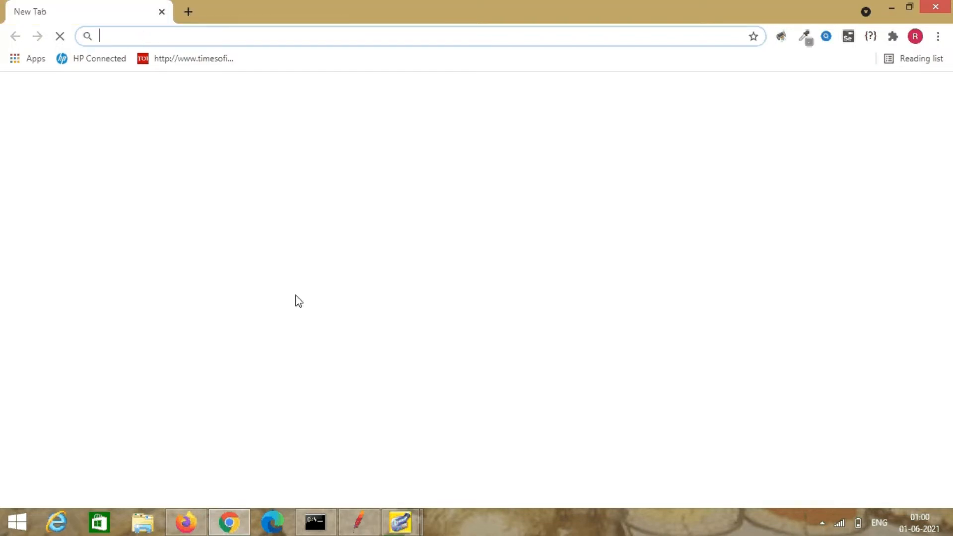
left_click(364, 528)
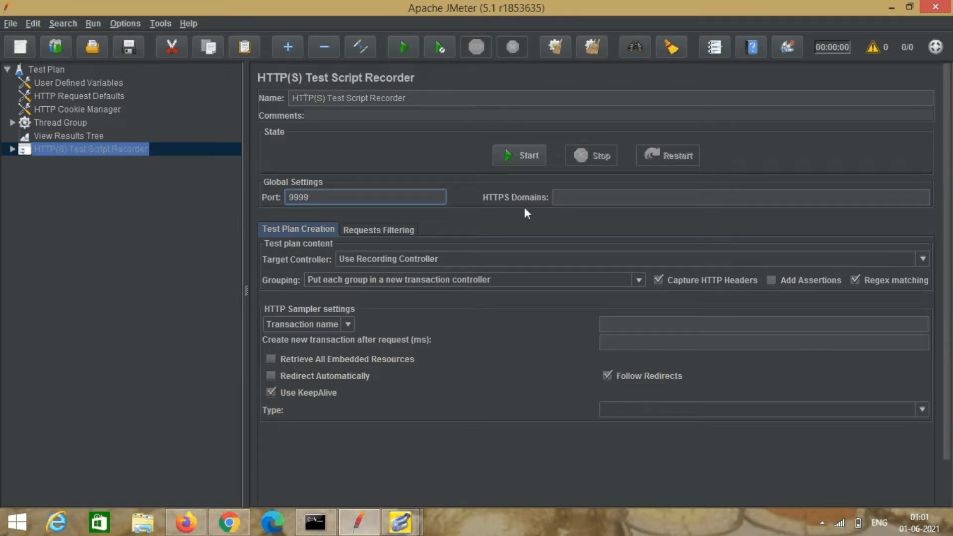
left_click(522, 157)
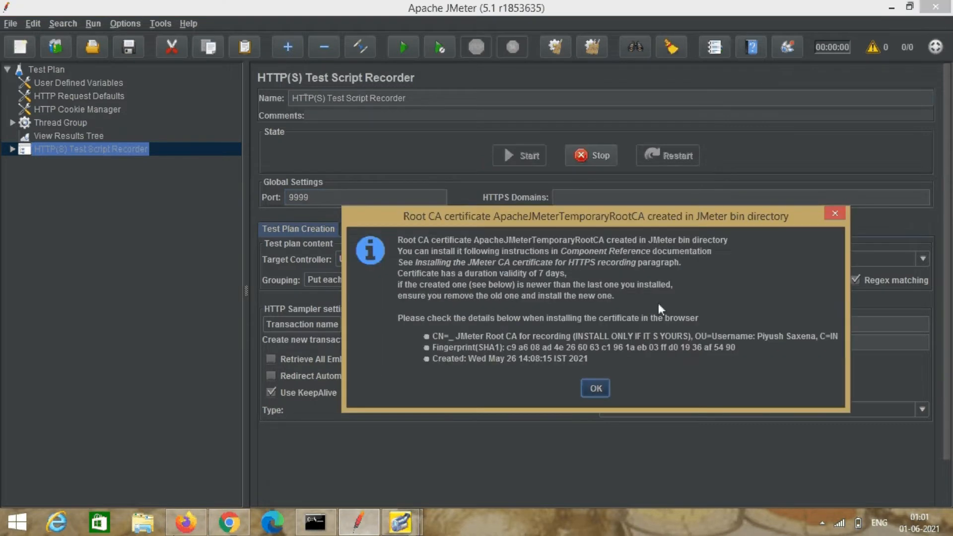
left_click(597, 388)
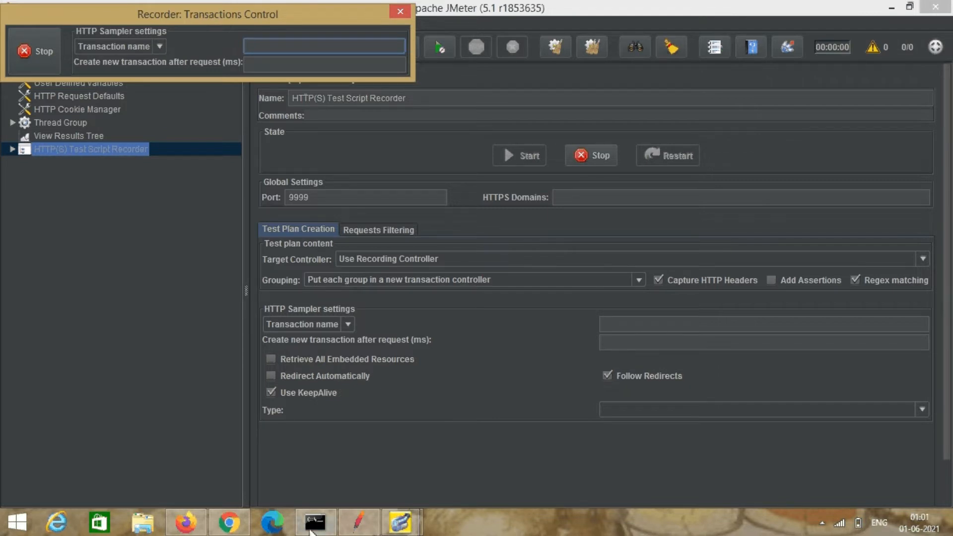
Name the recorder's first transaction openurl and move the recorder window to the screen centre.
left_click(229, 519)
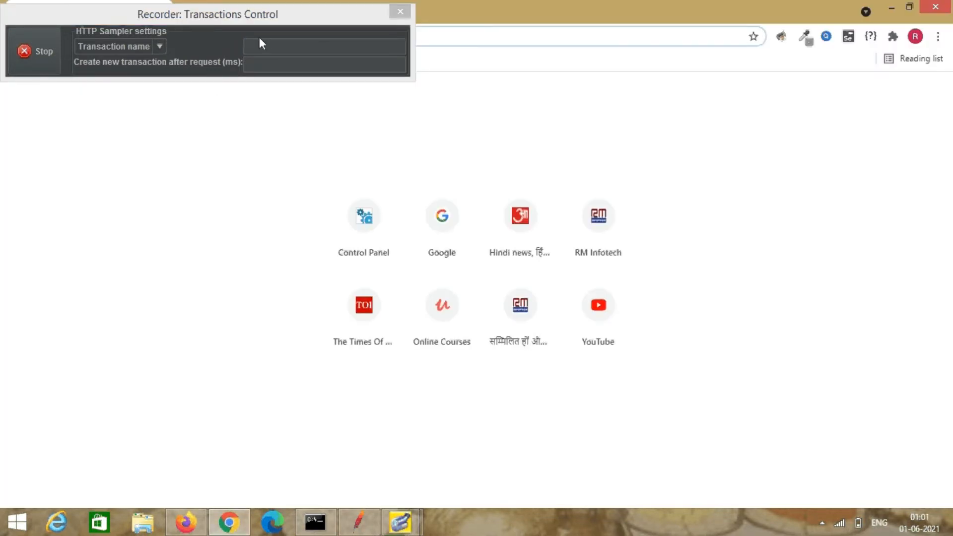
left_click(258, 46)
type("open")
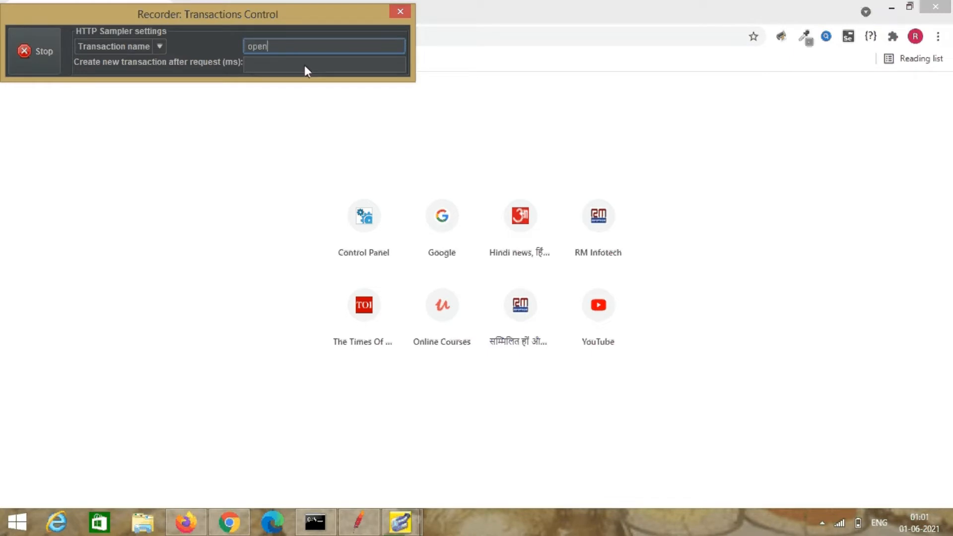
type("url")
left_click(469, 42)
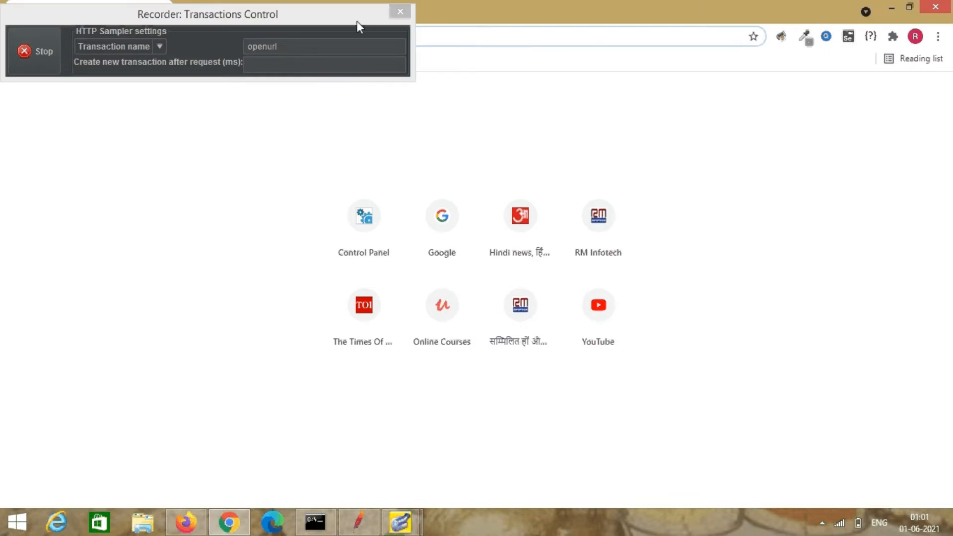
left_click_drag(330, 20, 680, 288)
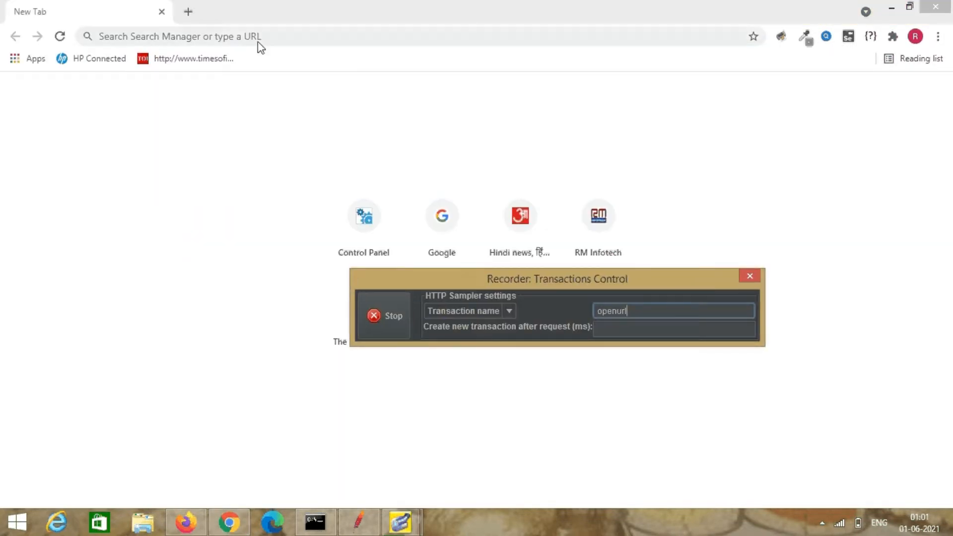
left_click(275, 36)
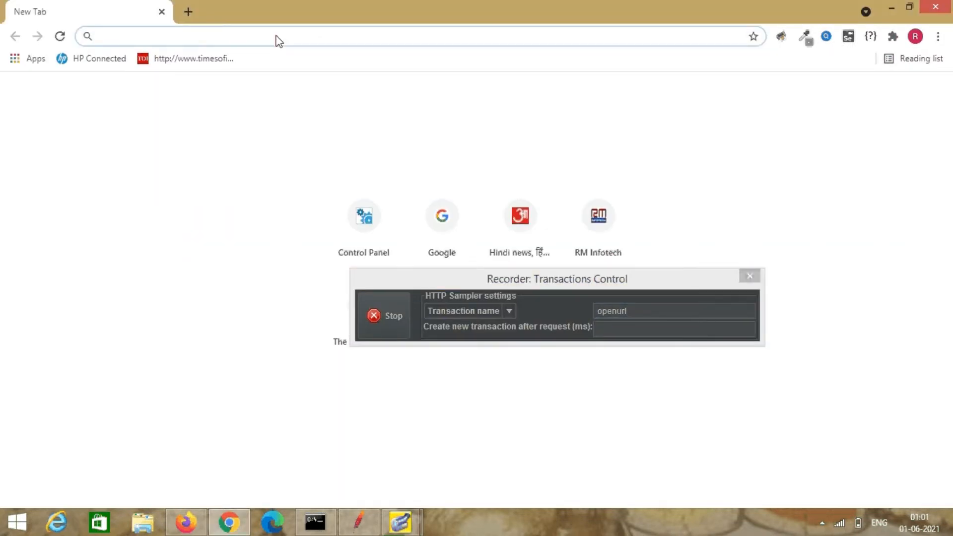
type("www.p")
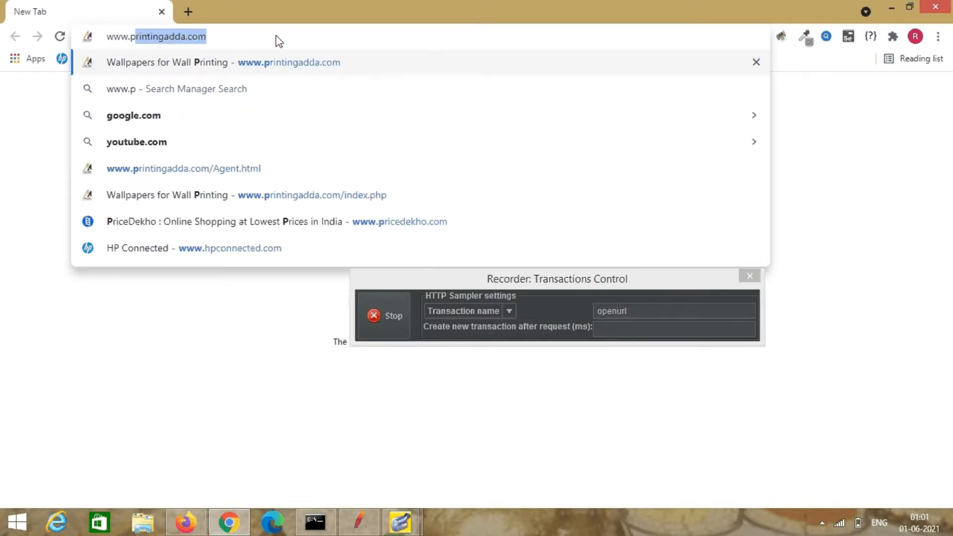
key("Right")
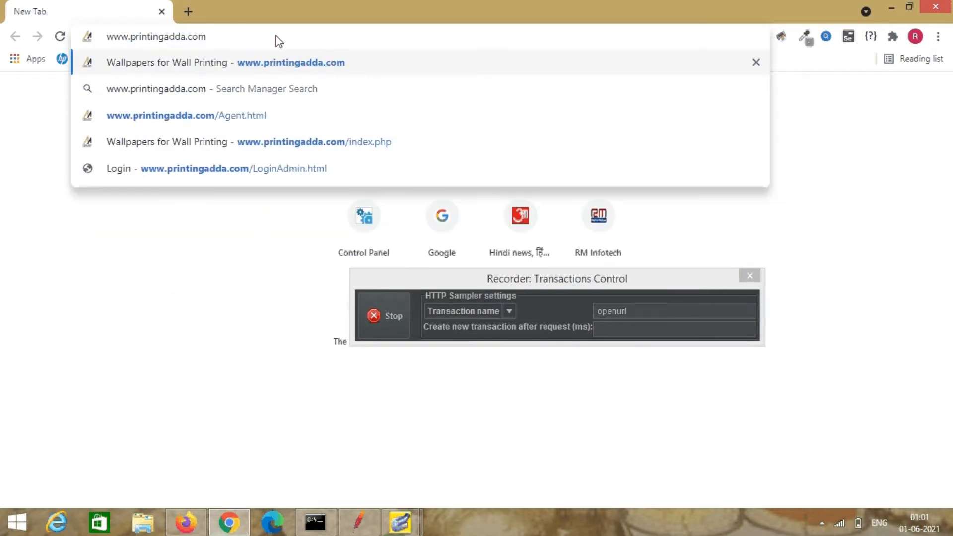
type("/A")
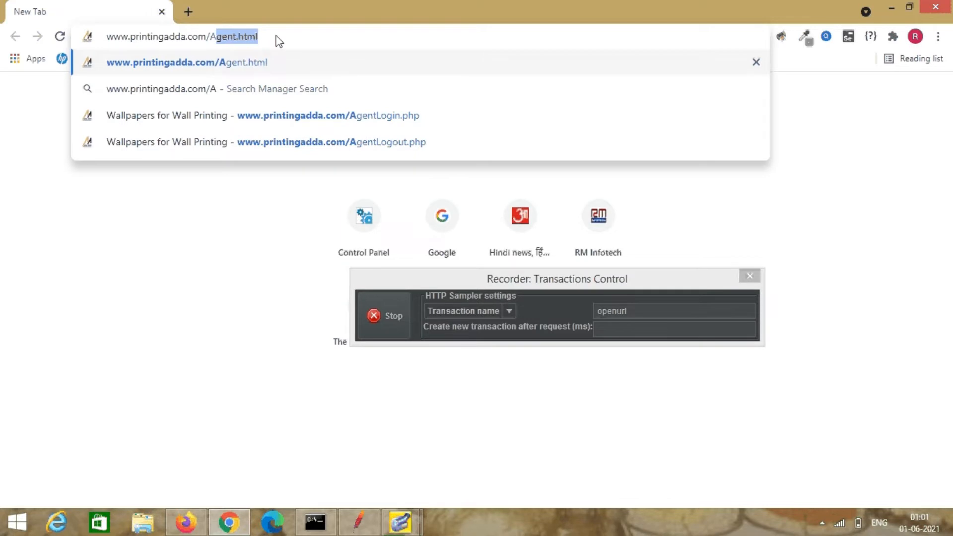
key("Return")
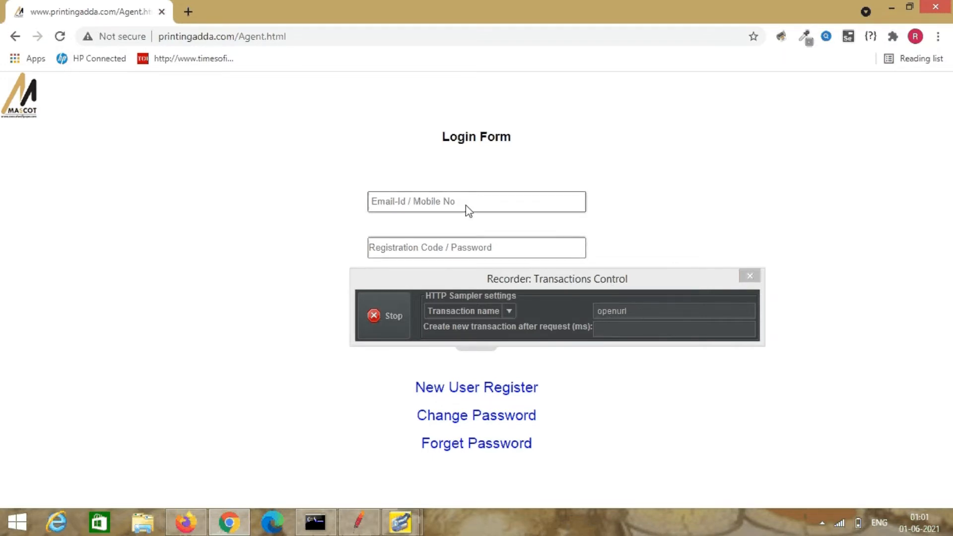
Rename the transaction to 'enter userid' and enter the user's mobile number as the login ID.
left_click(644, 311)
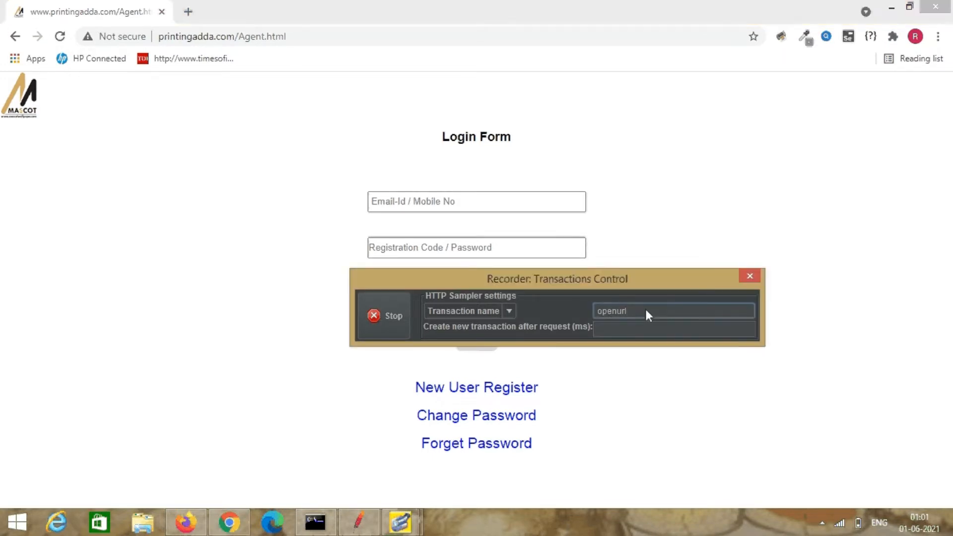
key("BackSpace")
key("BackSpace")
key("BackSpace")
key("BackSpace")
key("BackSpace")
key("BackSpace")
type("enter")
left_click(482, 206)
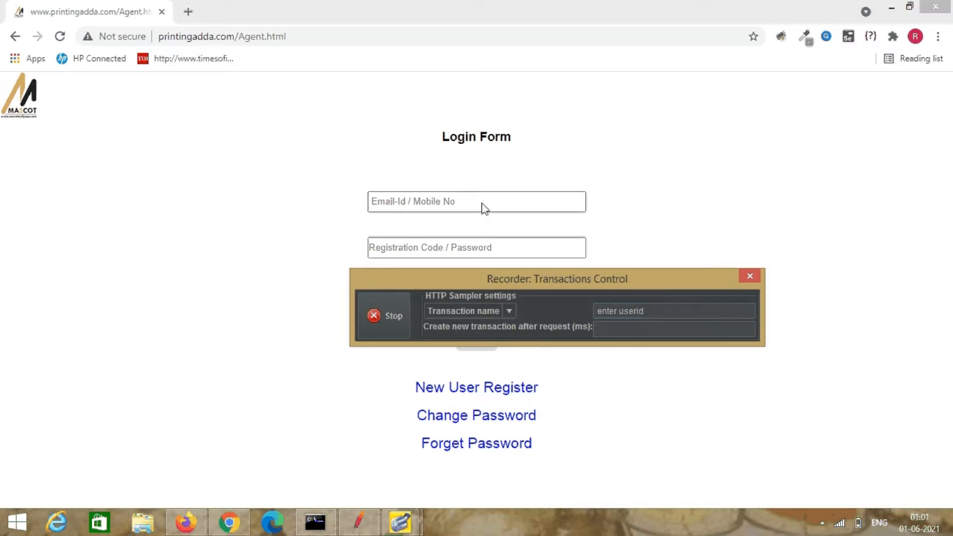
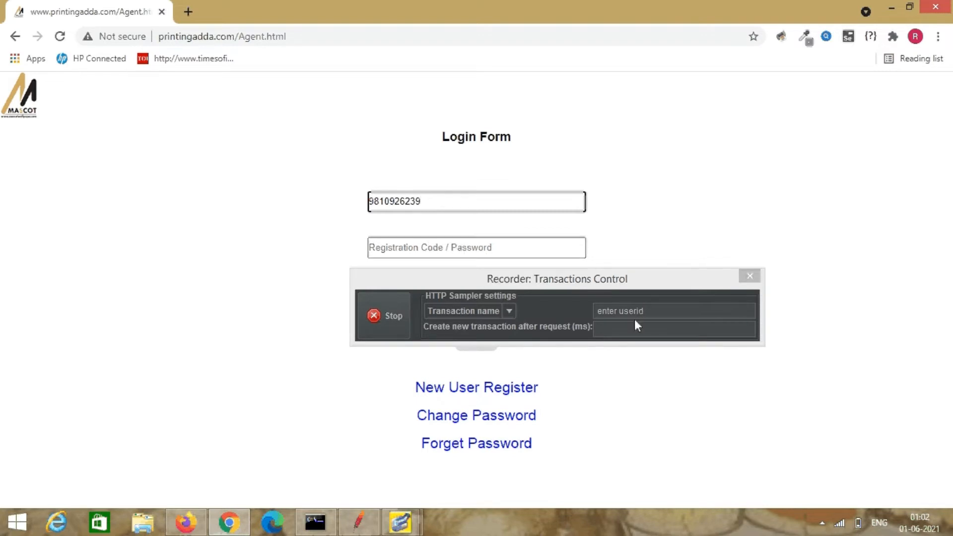
Rename the transaction to 'get password Ajax', then to 'submit button'.
left_click(654, 313)
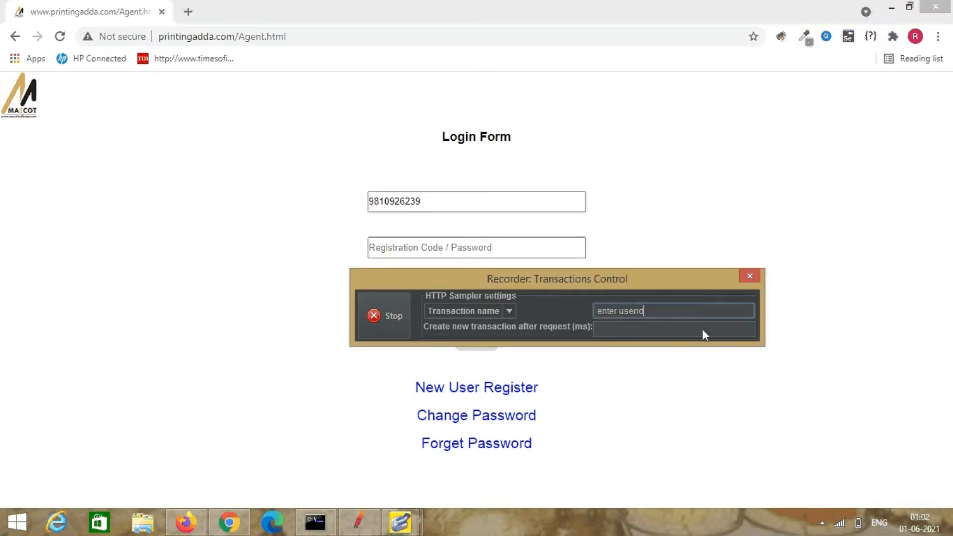
key("BackSpace")
key("BackSpace")
key("BackSpace")
key("BackSpace")
key("BackSpace")
key("BackSpace")
key("BackSpace")
key("BackSpace")
key("BackSpace")
key("BackSpace")
key("BackSpace")
key("BackSpace")
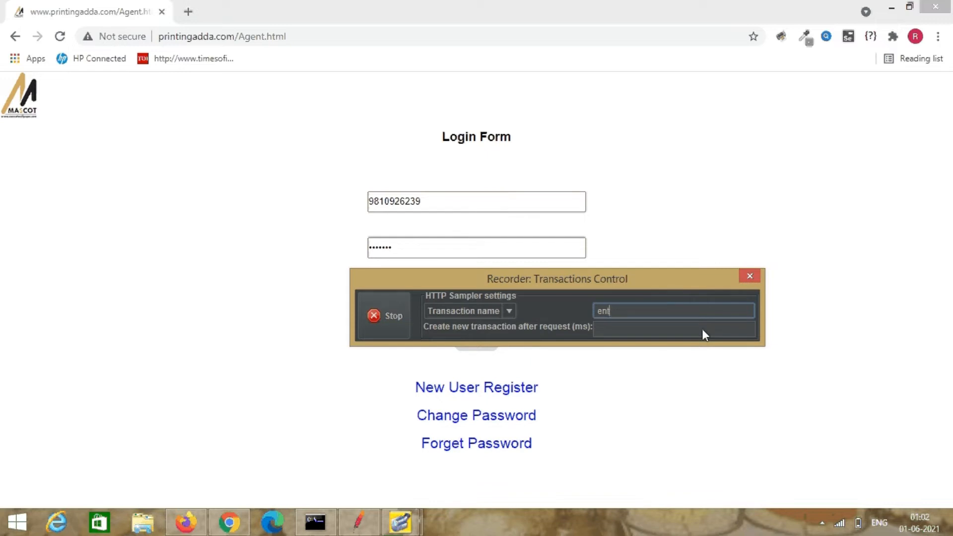
type("get password Ajax")
left_click_drag(526, 275, 642, 308)
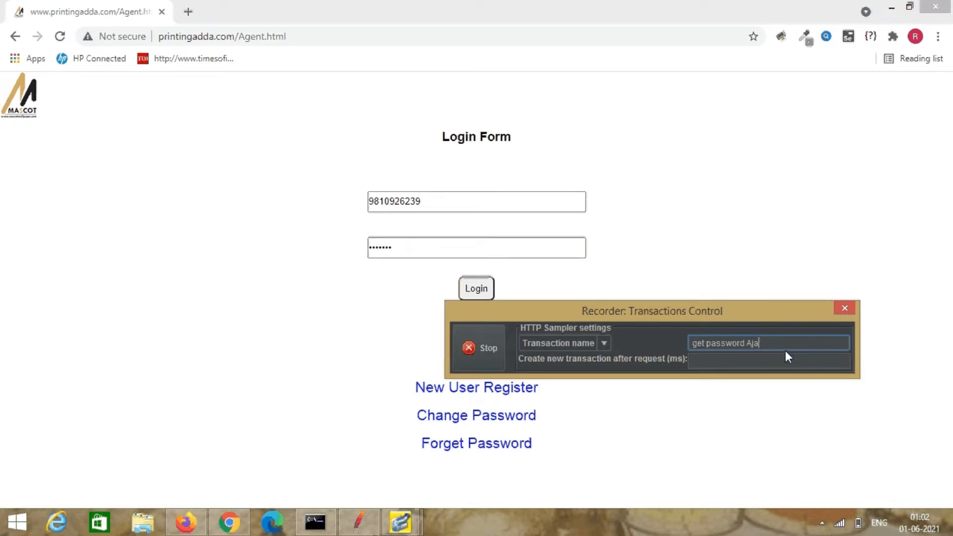
key("BackSpace")
key("BackSpace")
key("BackSpace")
key("BackSpace")
key("BackSpace")
key("BackSpace")
key("BackSpace")
key("BackSpace")
key("BackSpace")
key("BackSpace")
key("BackSpace")
key("BackSpace")
key("BackSpace")
key("BackSpace")
key("BackSpace")
key("BackSpace")
type("submit button")
left_click(481, 287)
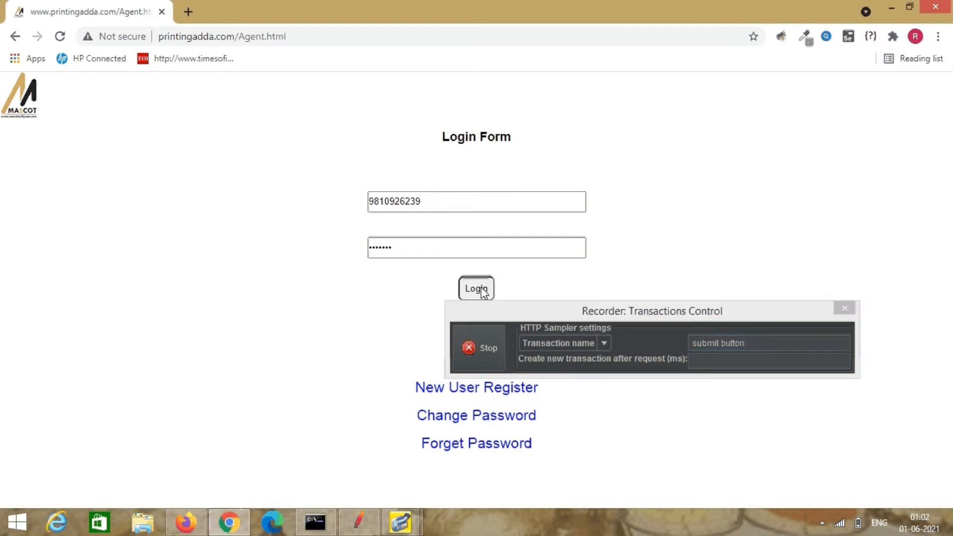
Log in through the form, then rename the recorder transaction to wallpaper.
left_click(481, 288)
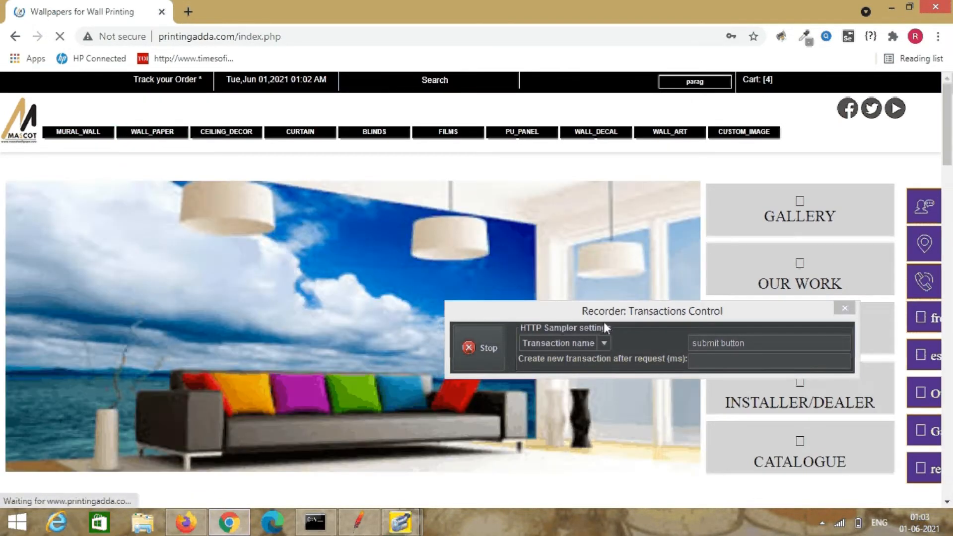
left_click(750, 342)
key("BackSpace")
key("BackSpace")
key("BackSpace")
key("BackSpace")
key("BackSpace")
key("BackSpace")
key("BackSpace")
key("BackSpace")
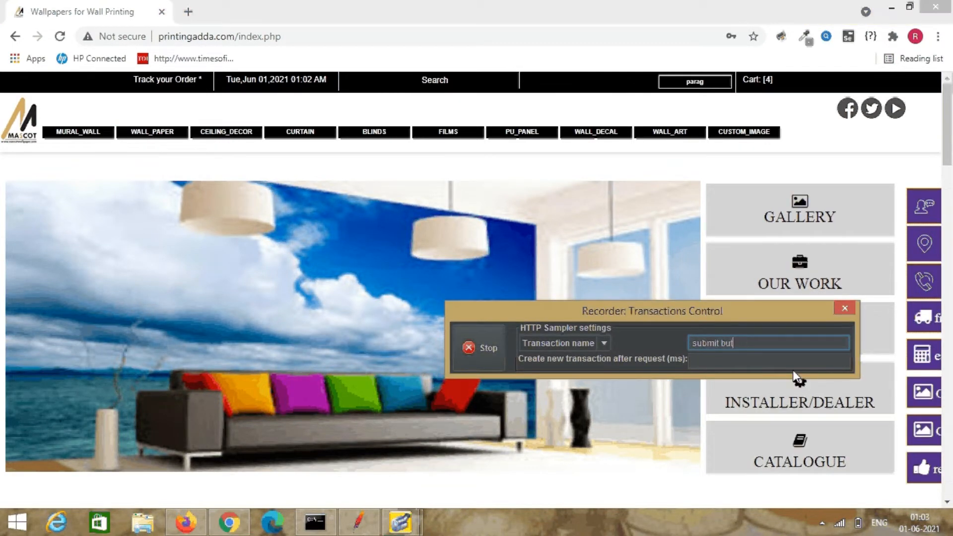
key("BackSpace")
key("BackSpace")
key("BackSpace")
key("BackSpace")
key("BackSpace")
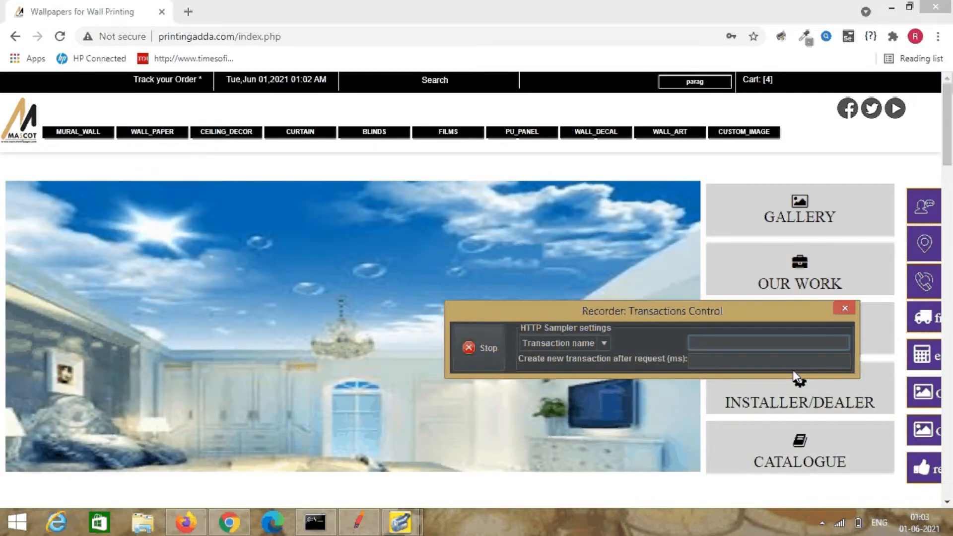
type("wallpaper")
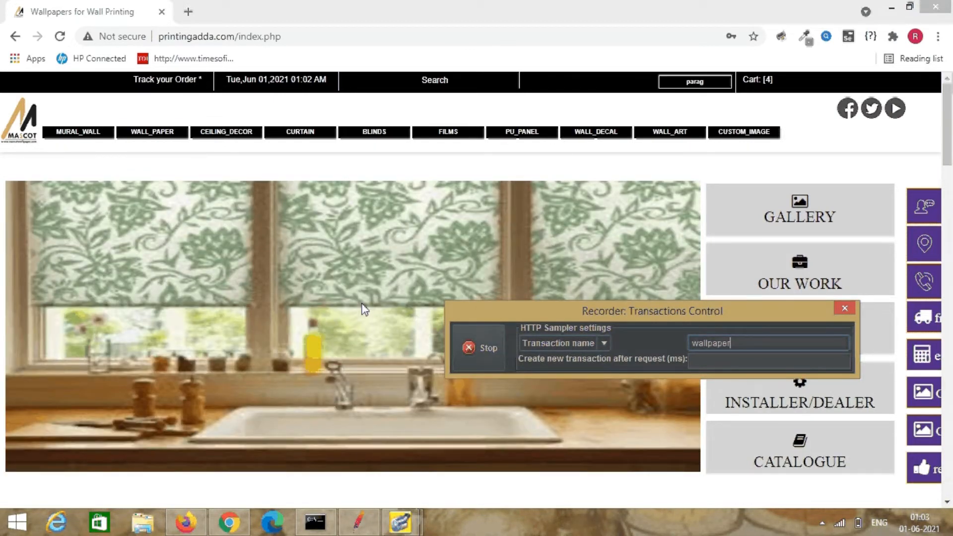
Browse the WALL_PAPER product listing and open a wallpaper's purchase page.
left_click(158, 134)
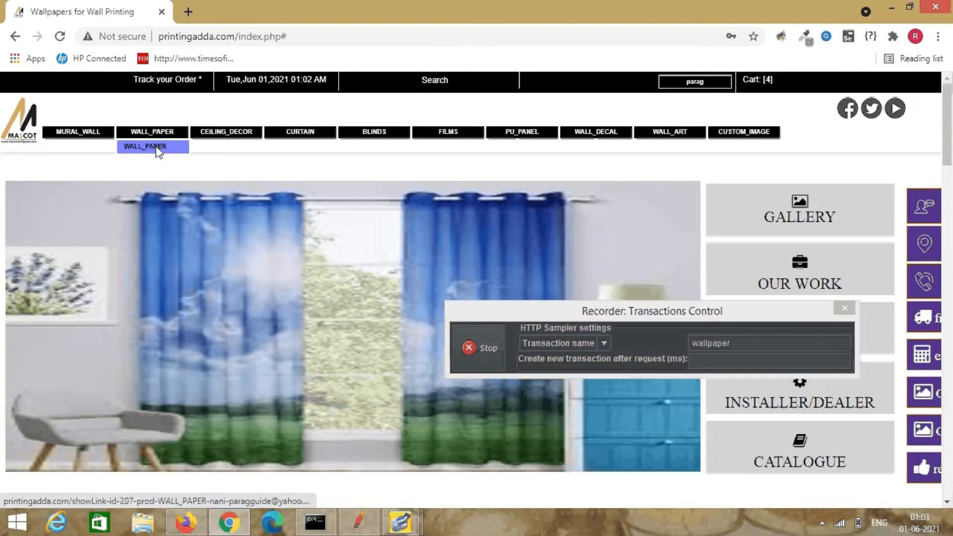
left_click(157, 148)
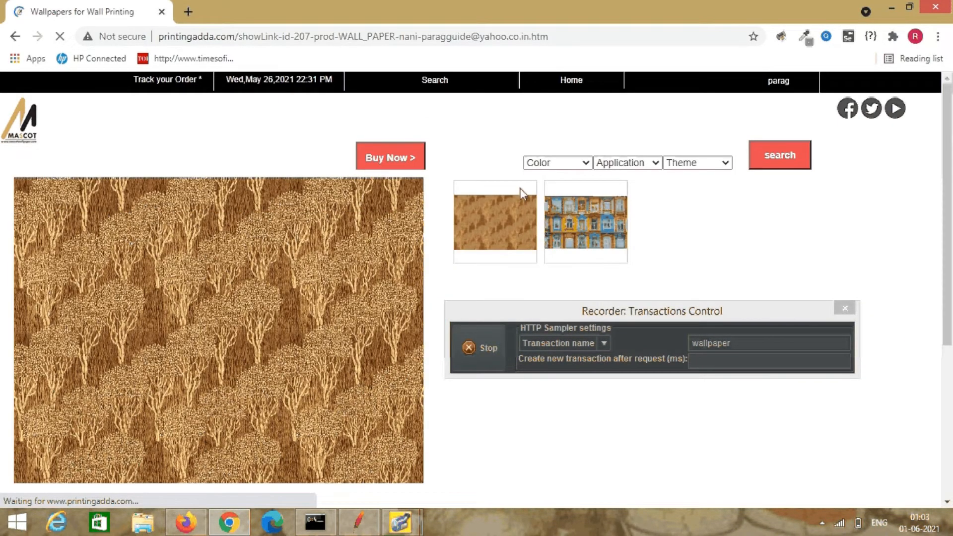
left_click(740, 342)
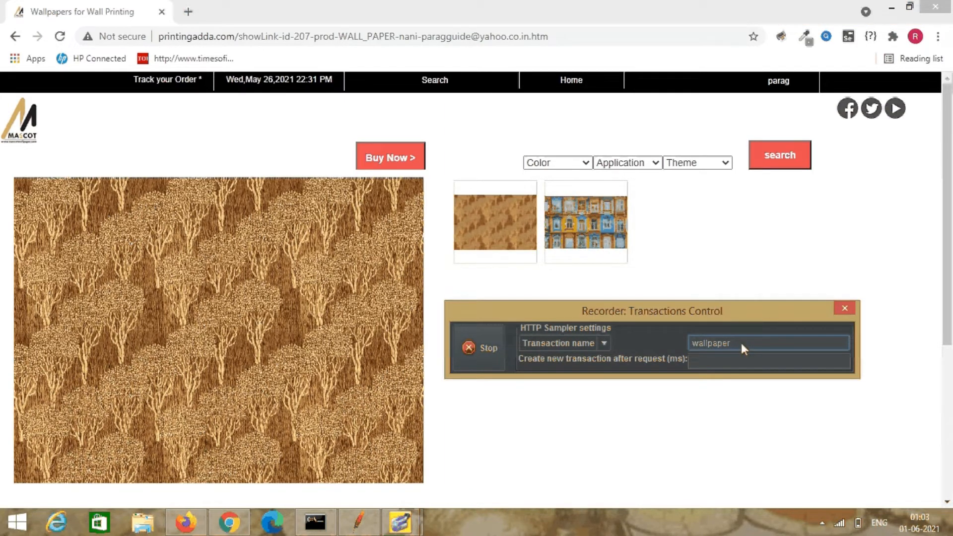
type("y")
left_click(379, 156)
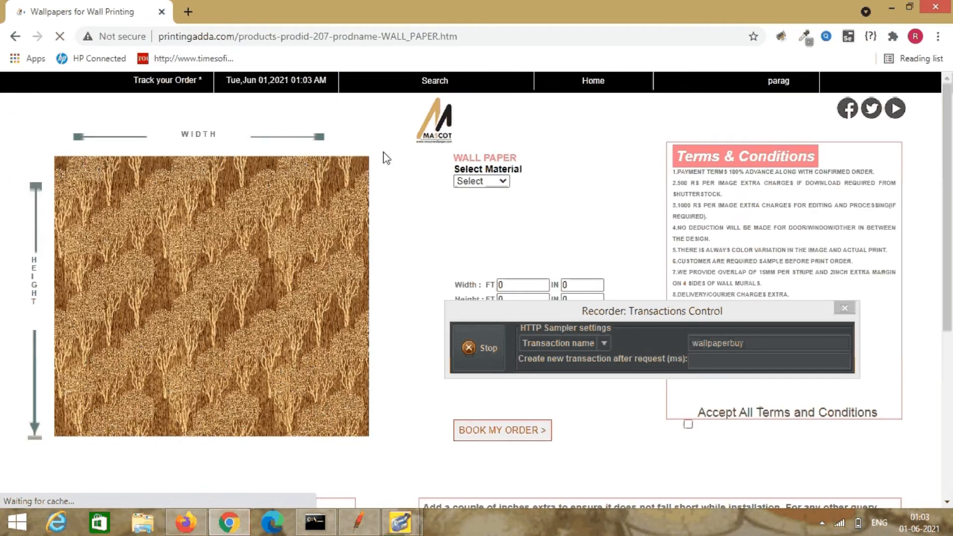
Rename the transaction to curtain and return to the site's home page.
left_click(747, 342)
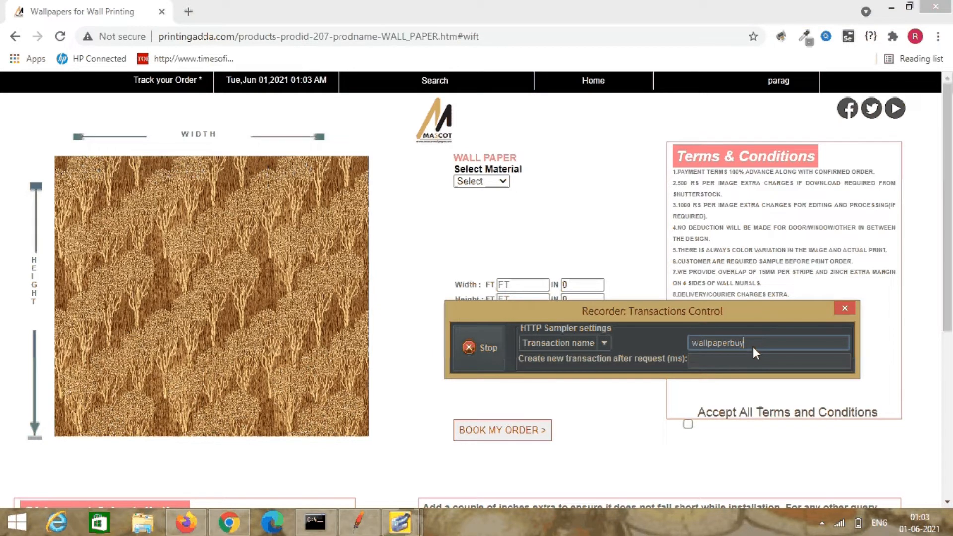
key("BackSpace")
key("BackSpace")
key("BackSpace")
key("BackSpace")
key("BackSpace")
key("BackSpace")
key("BackSpace")
type("curtain")
left_click(586, 79)
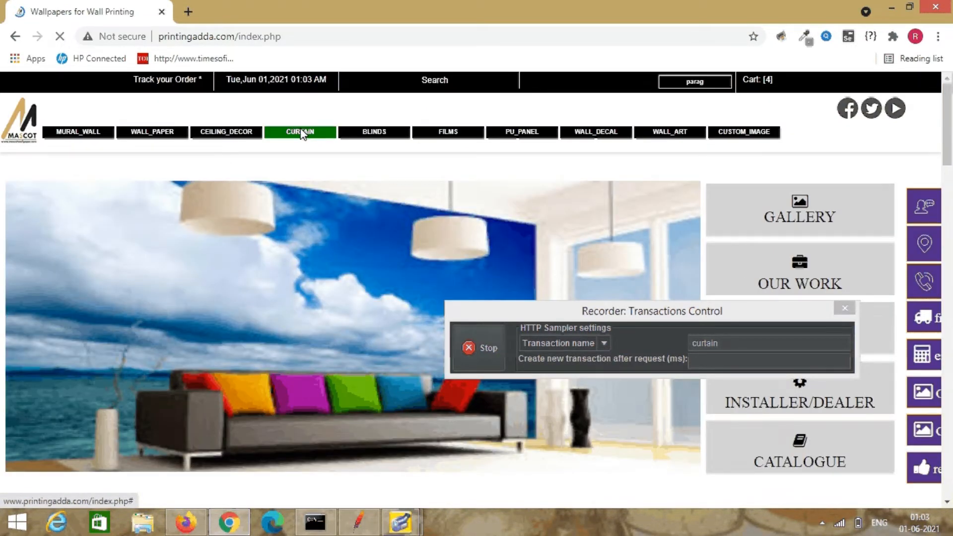
Open the CLASSIC_CURTAIN designs, rename the transaction curtainbuy, and buy the rose curtain design.
left_click(301, 133)
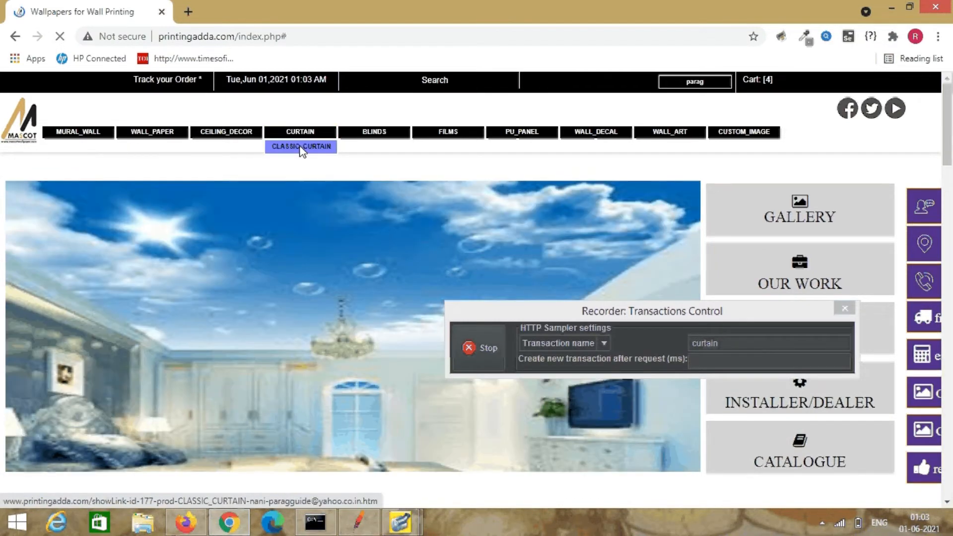
left_click(301, 149)
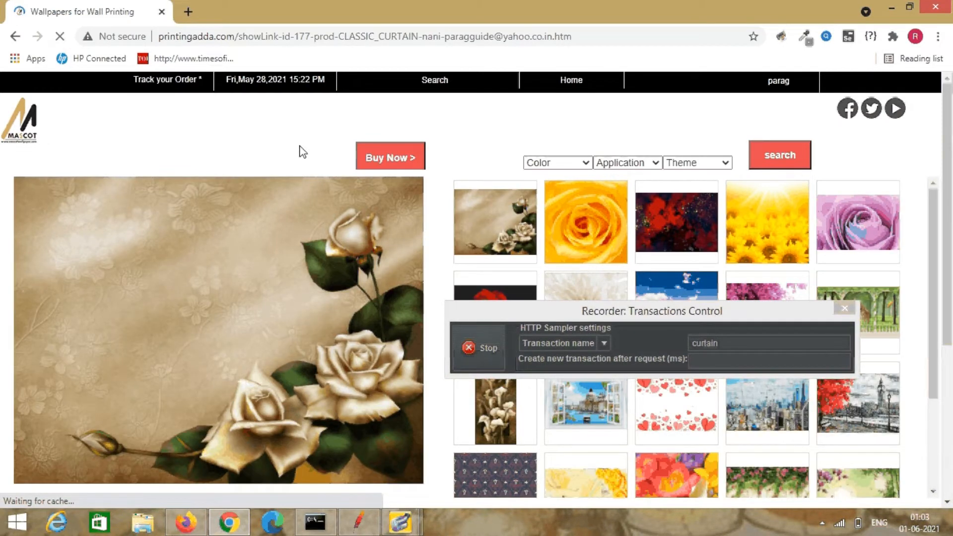
left_click(721, 344)
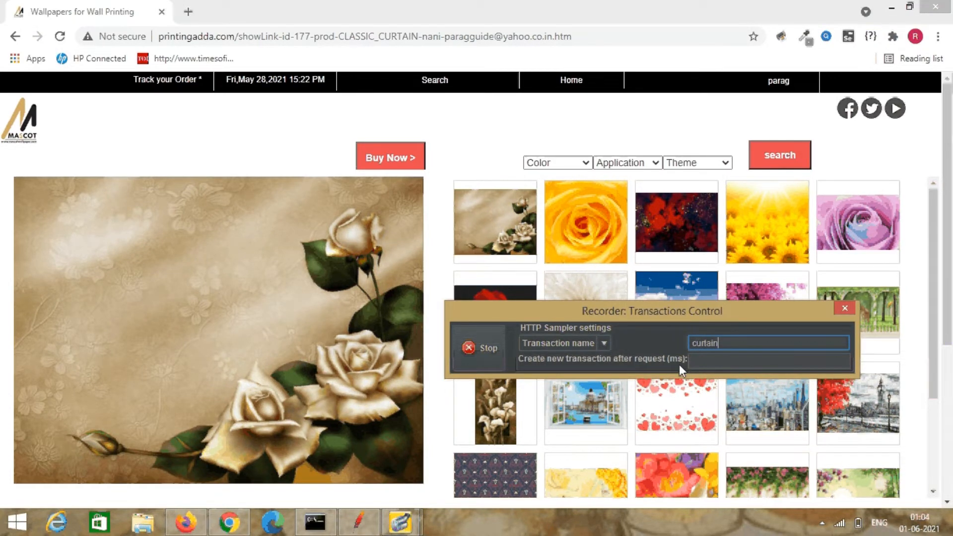
type("buy")
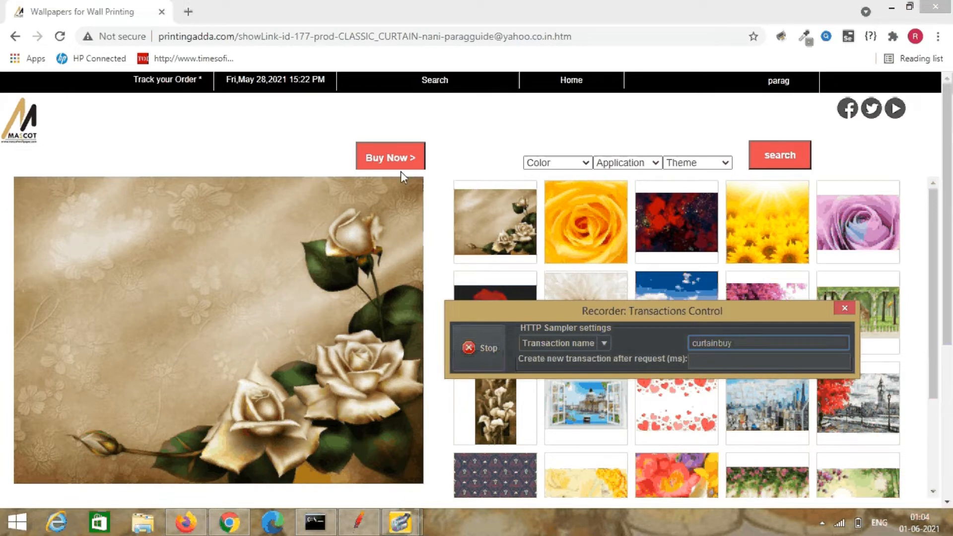
left_click(391, 156)
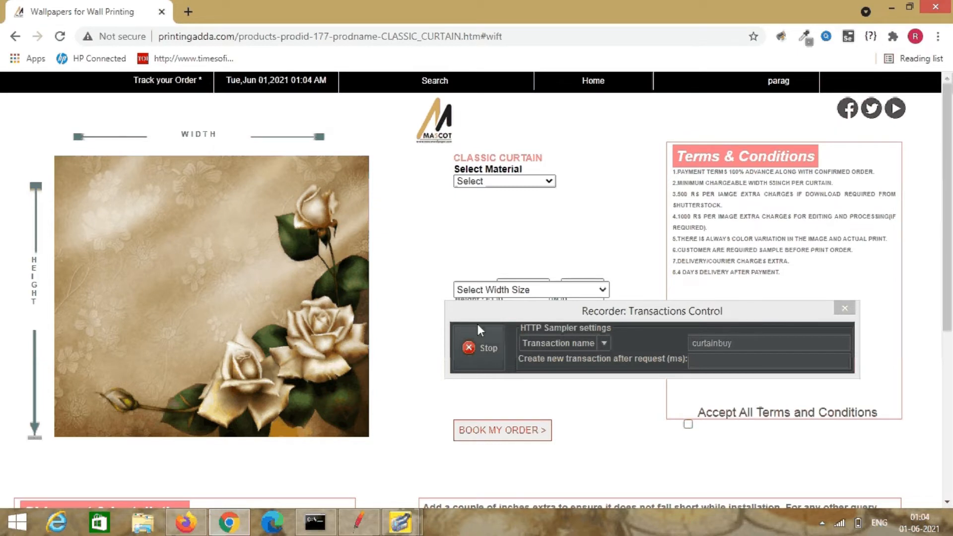
Stop the recording and switch to JMeter.
left_click(475, 347)
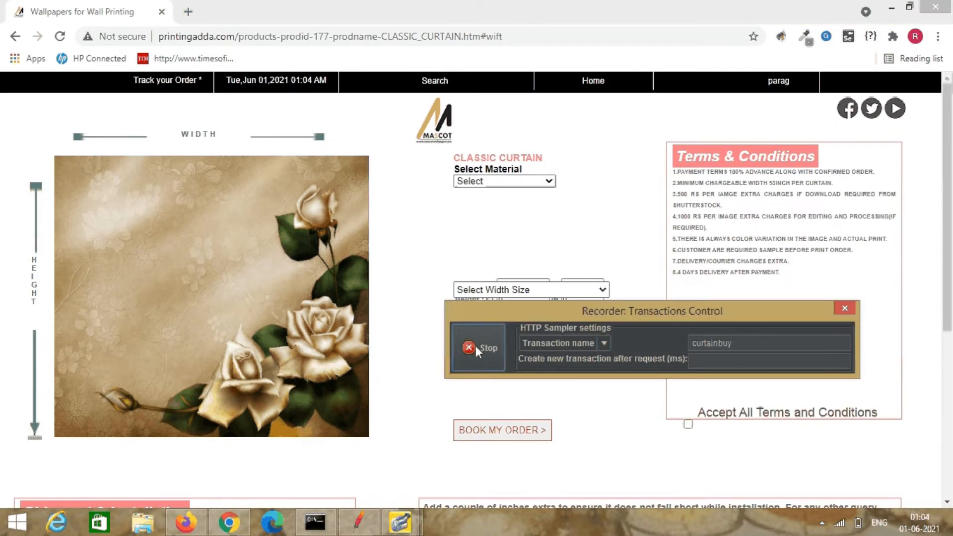
left_click(475, 347)
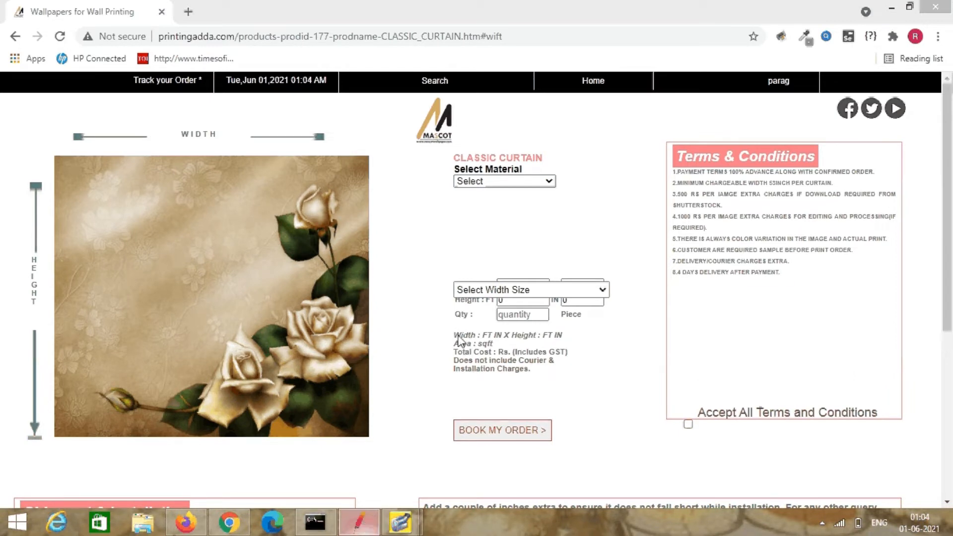
key("alt+Tab")
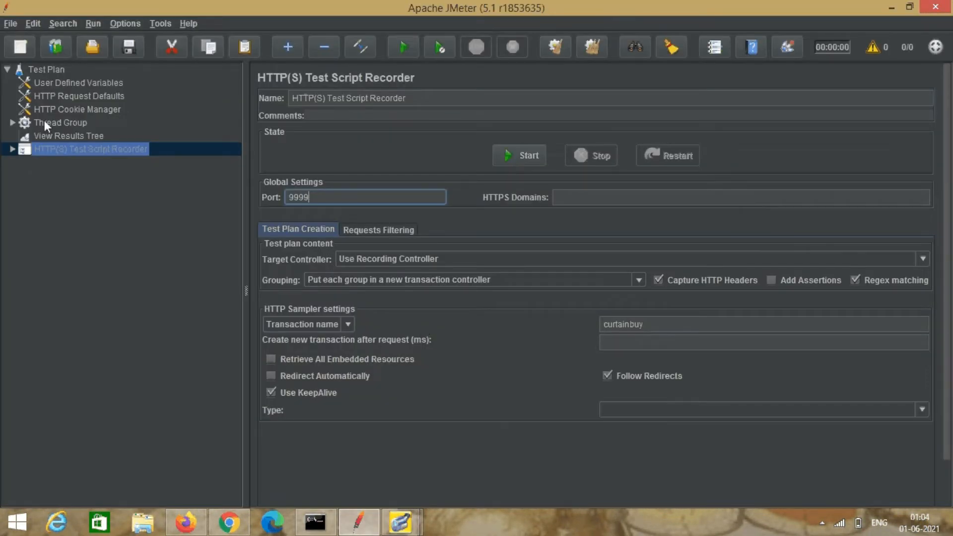
Expand Thread Group and Recording Controller to review the 1 openurl and 11 openurl transactions.
left_click(13, 122)
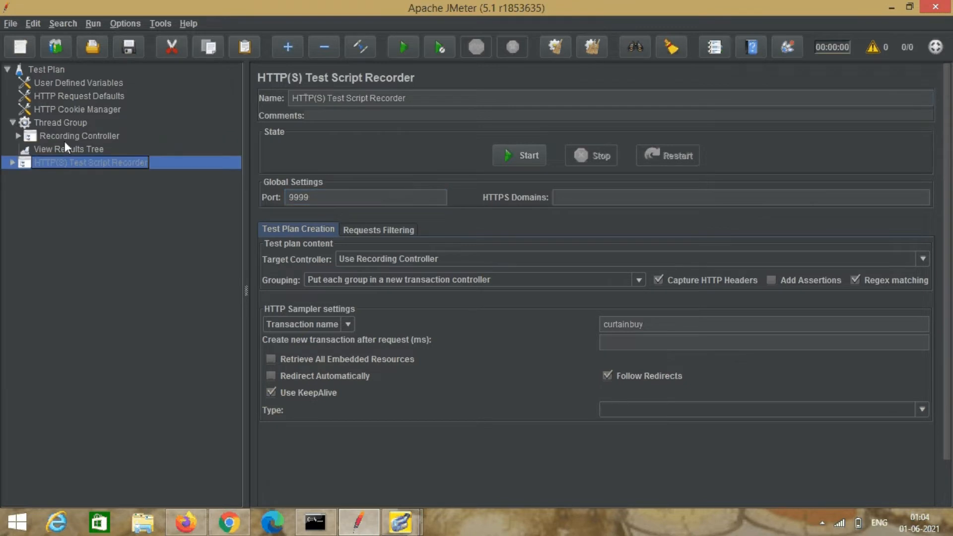
left_click(17, 135)
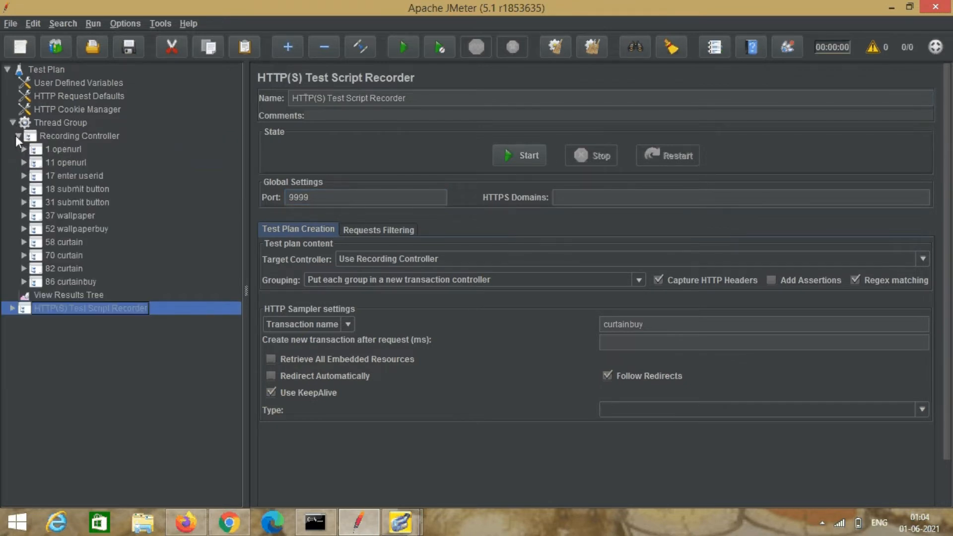
left_click(57, 150)
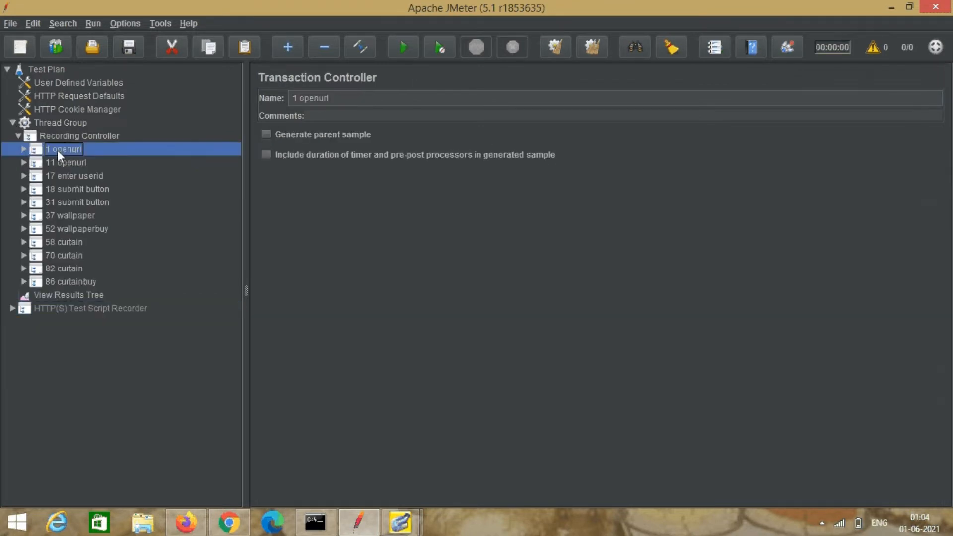
left_click(62, 163)
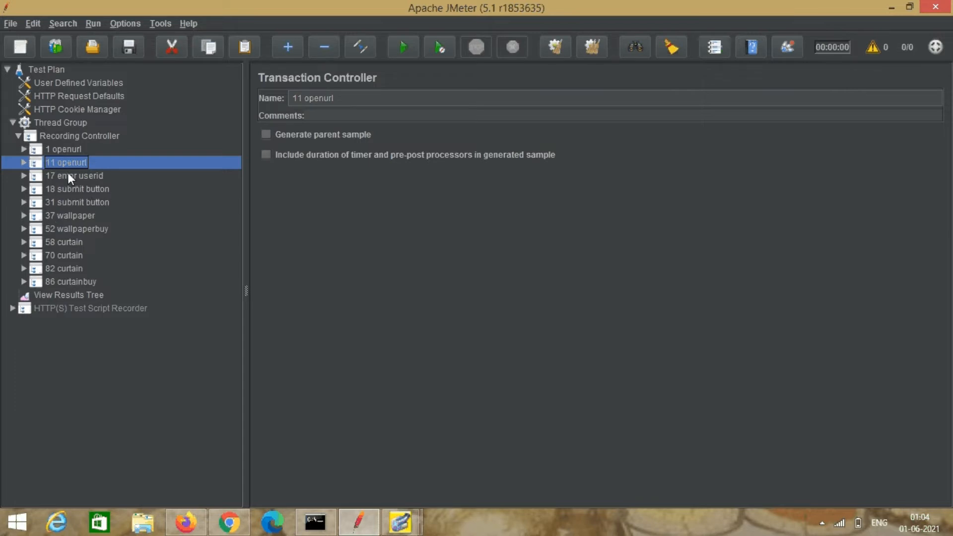
left_click(238, 522)
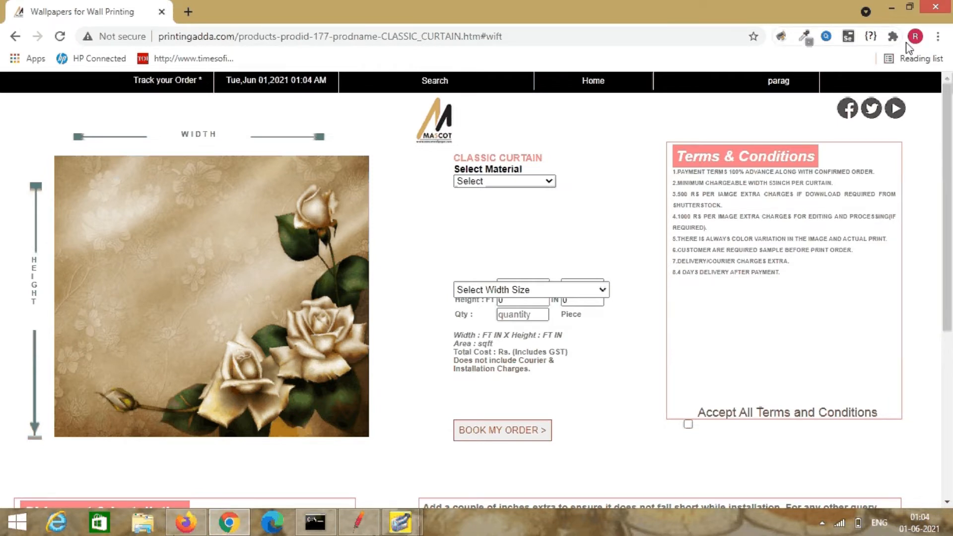
Go to Chrome's advanced System settings.
left_click(938, 37)
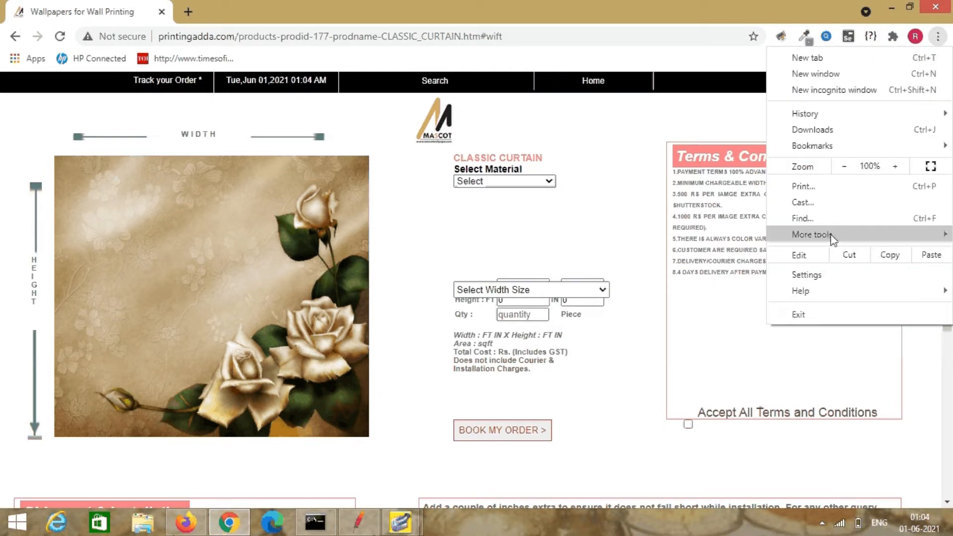
mouse_move(830, 236)
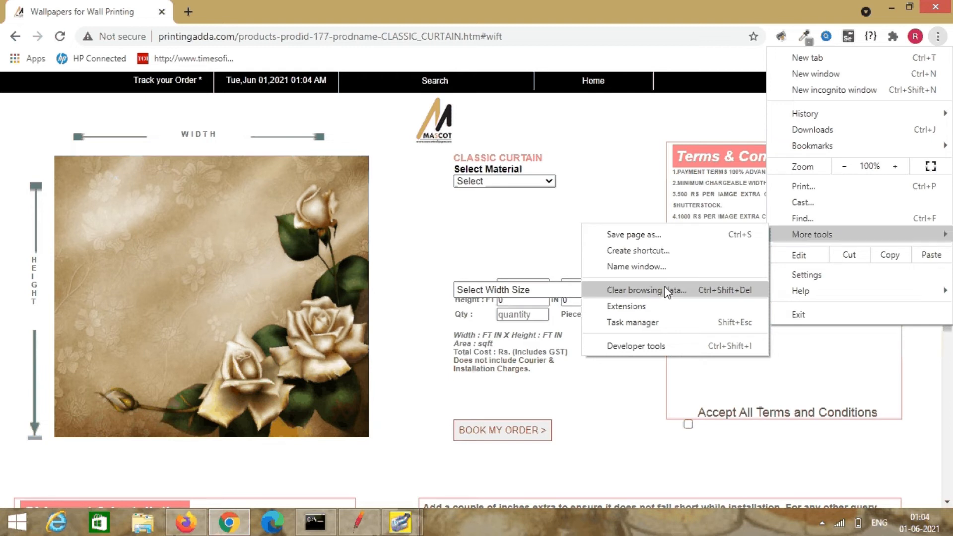
left_click(808, 274)
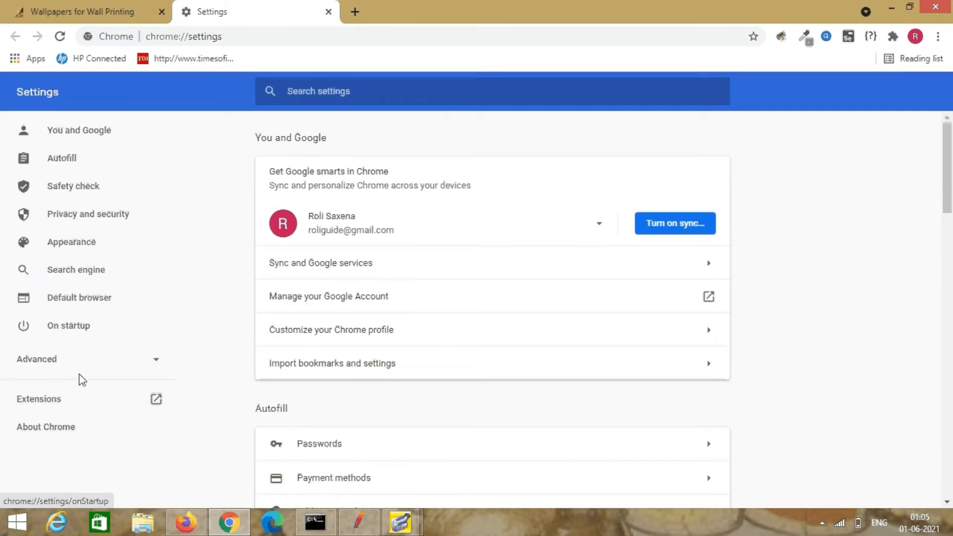
left_click(48, 364)
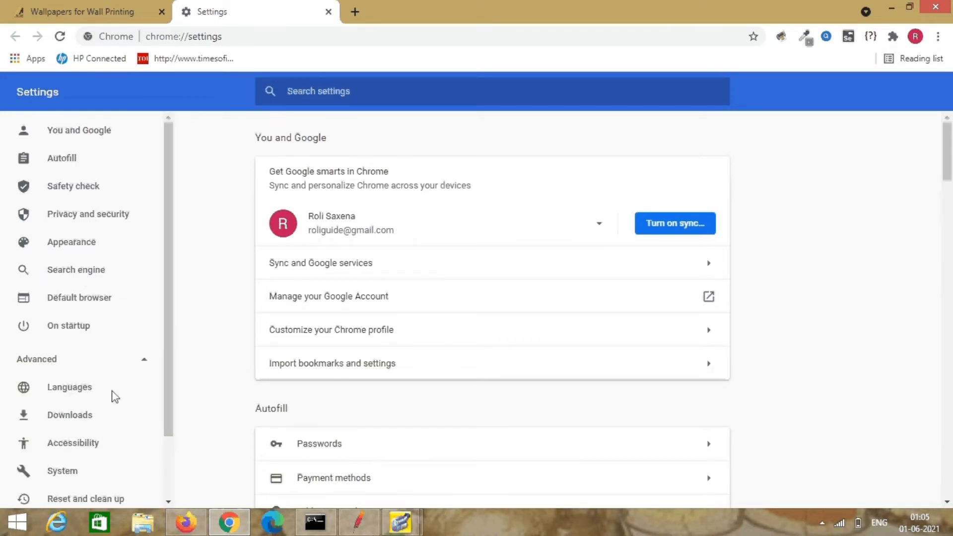
left_click(70, 469)
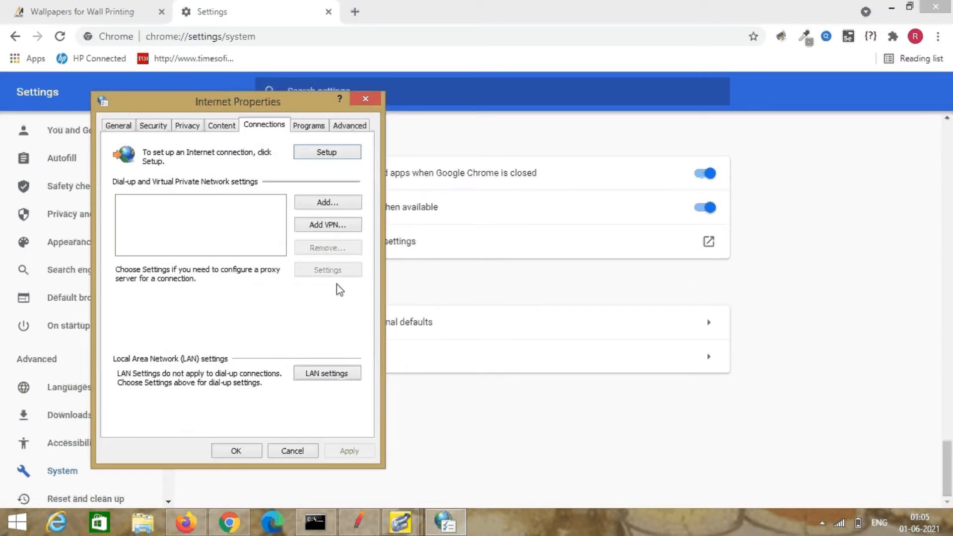
In LAN settings, enable automatic detection and turn off the proxy, then close the settings tab.
left_click(326, 375)
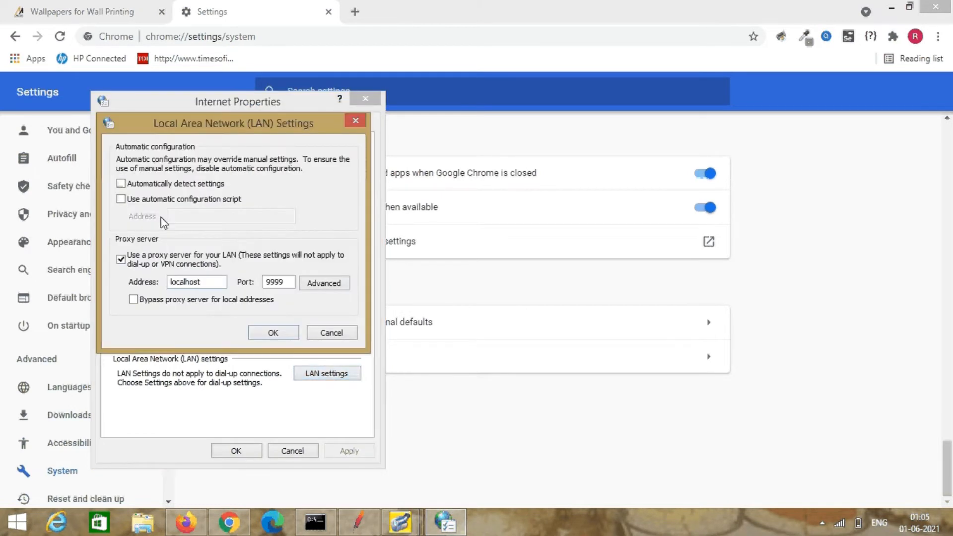
left_click(120, 184)
left_click(121, 259)
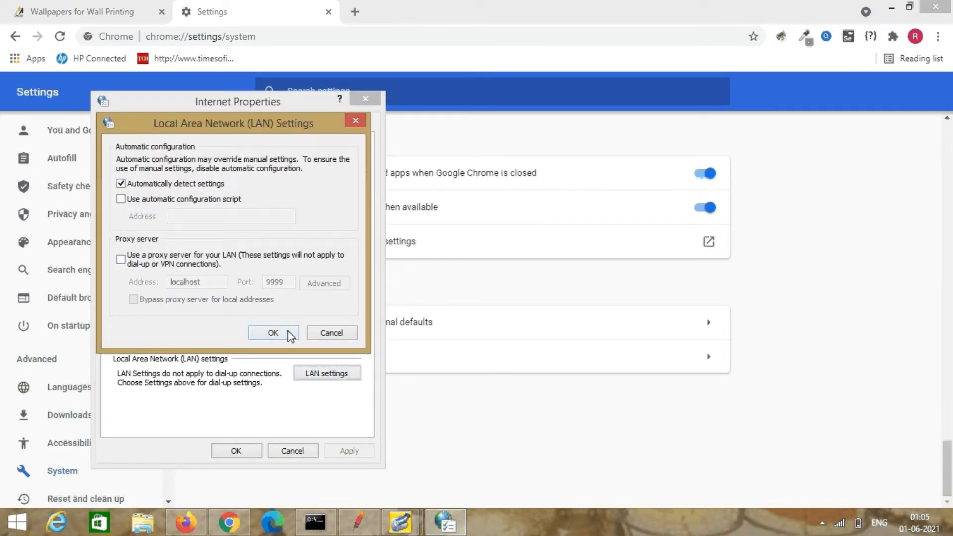
left_click(290, 336)
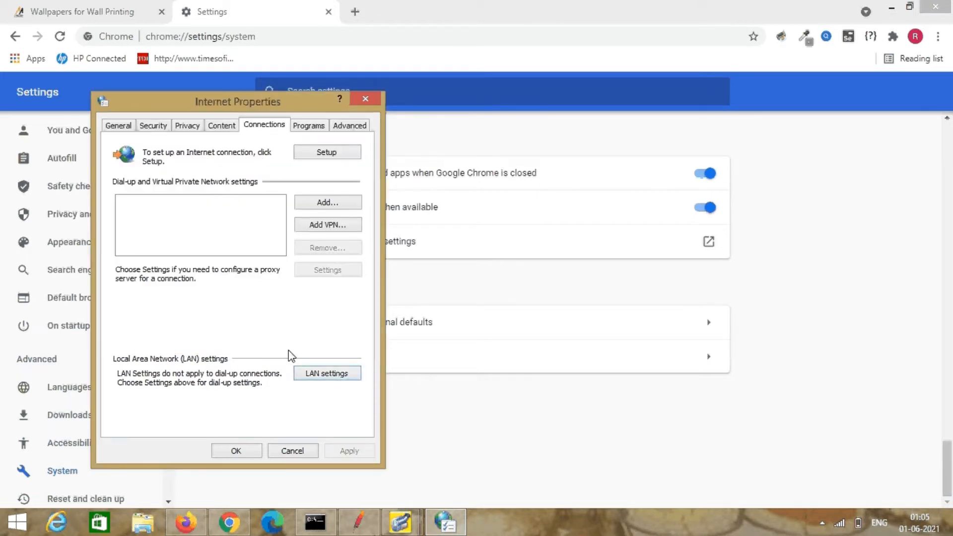
left_click(244, 451)
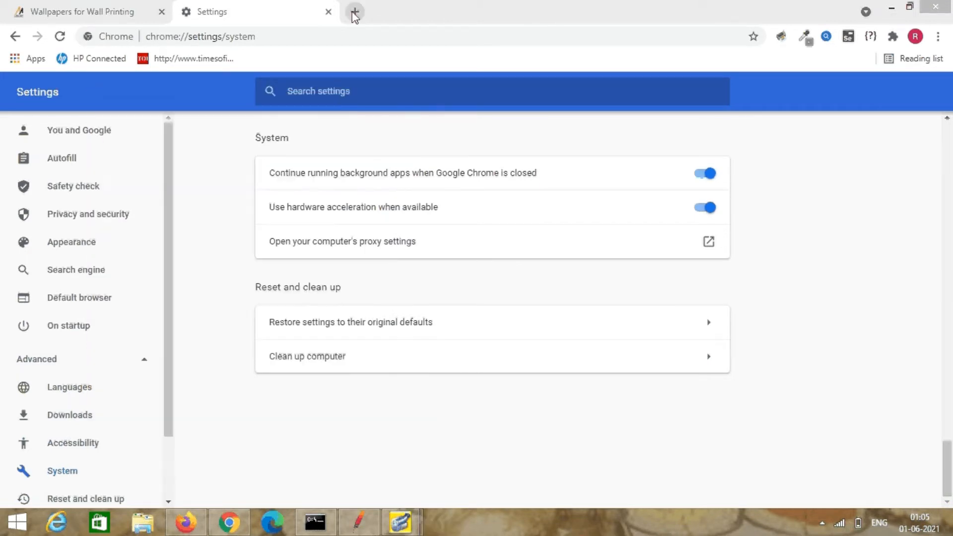
left_click(327, 12)
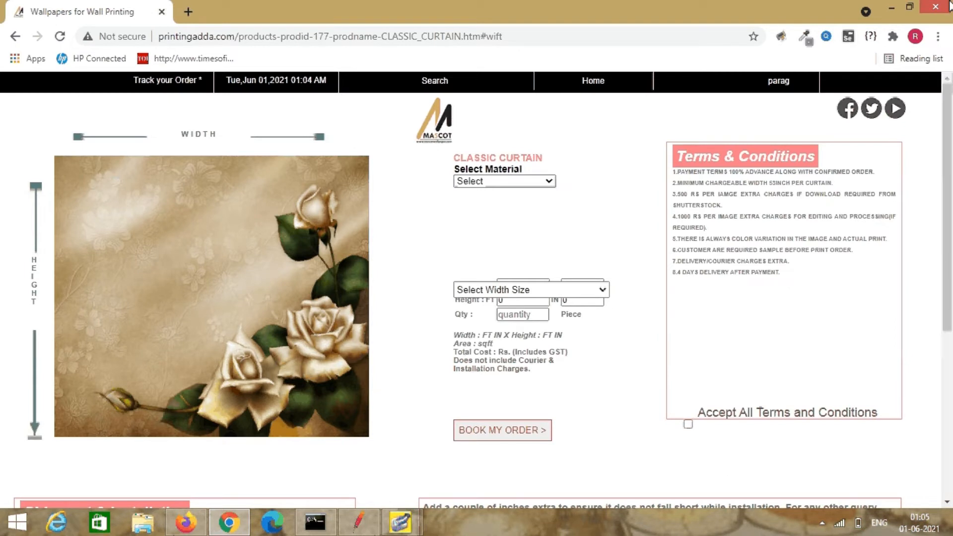
key("alt+Tab")
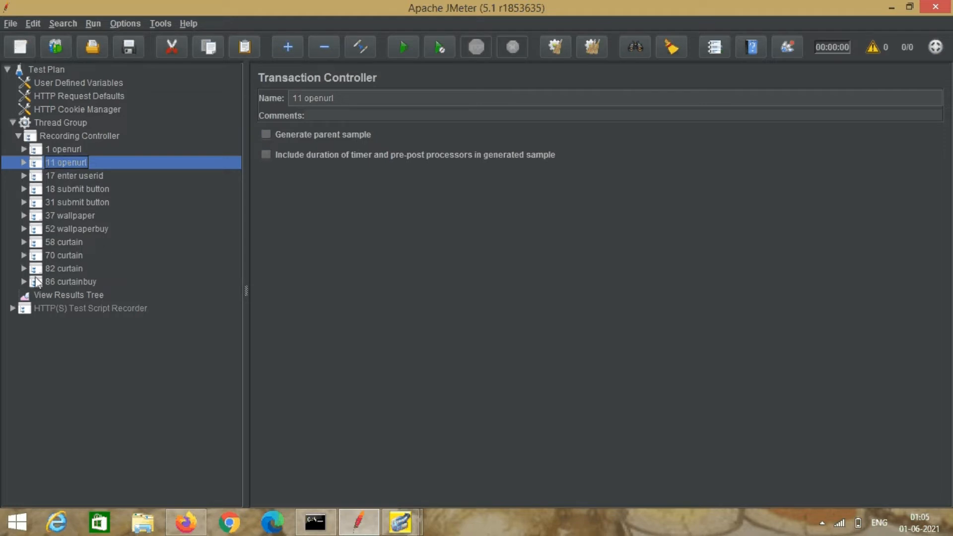
Add a Thread Group to the Test Plan and name it LoginThread Group.
right_click(41, 68)
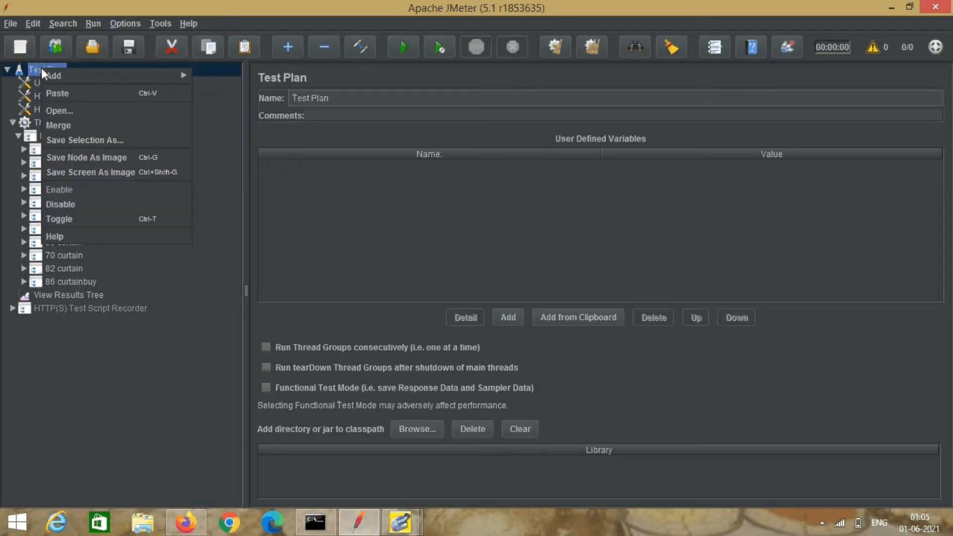
mouse_move(153, 75)
mouse_move(257, 73)
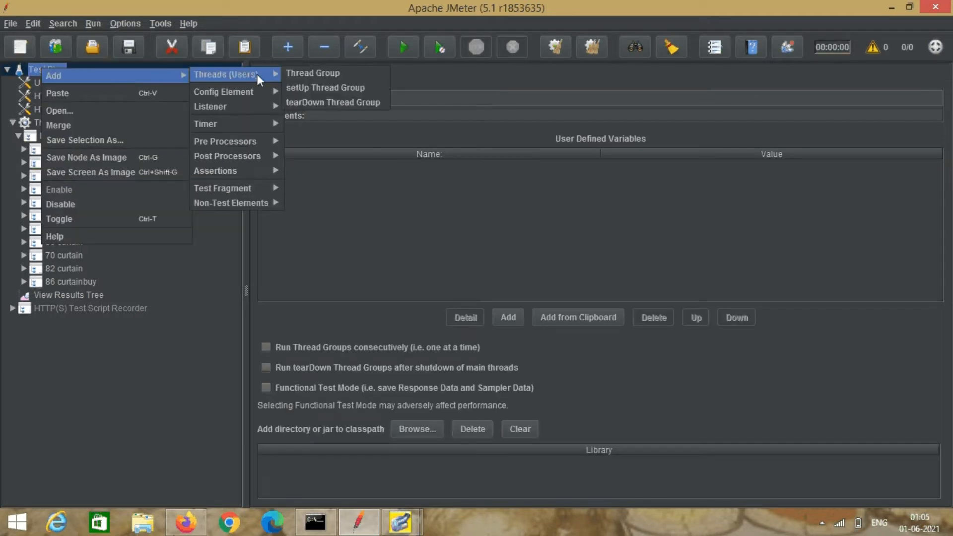
left_click(308, 71)
left_click(294, 96)
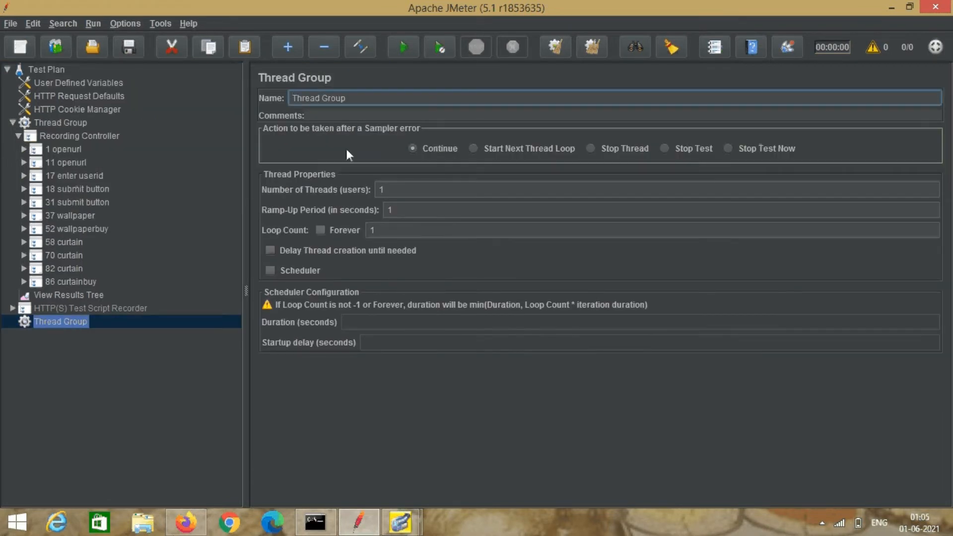
type("Login")
left_click(145, 320)
left_click(89, 308)
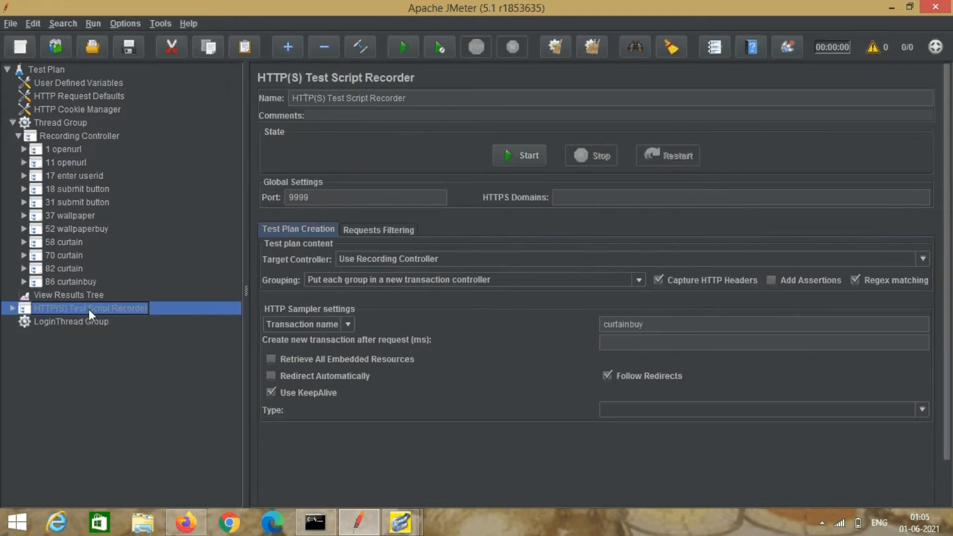
left_click(92, 322)
Add a Simple Controller under LoginThread Group, renamed LoginSimple Controller.
right_click(95, 321)
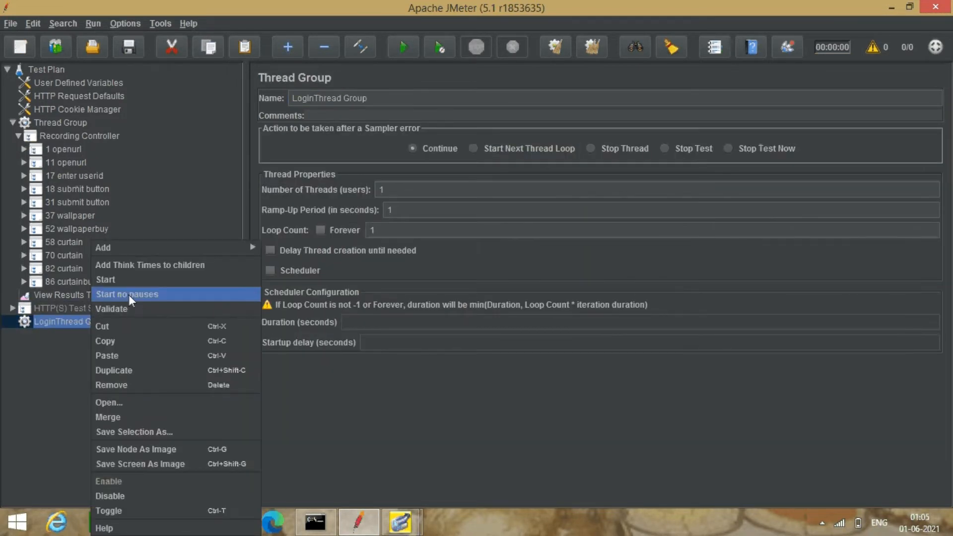
mouse_move(164, 247)
mouse_move(310, 263)
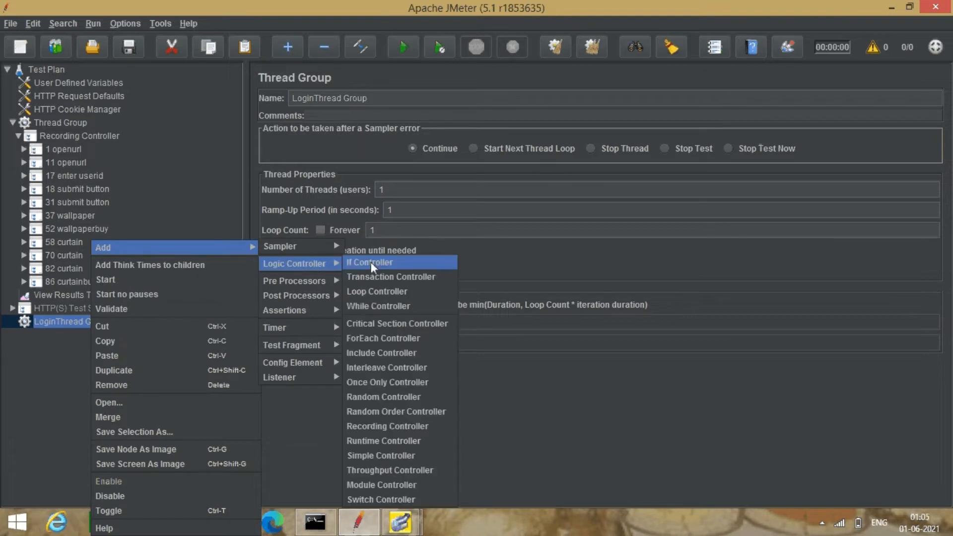
left_click(397, 456)
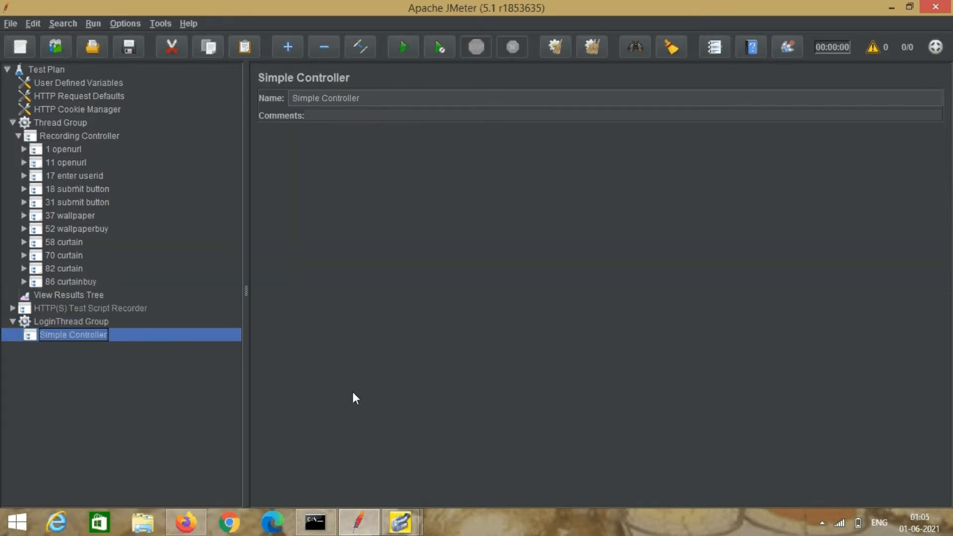
left_click(295, 96)
type("Login")
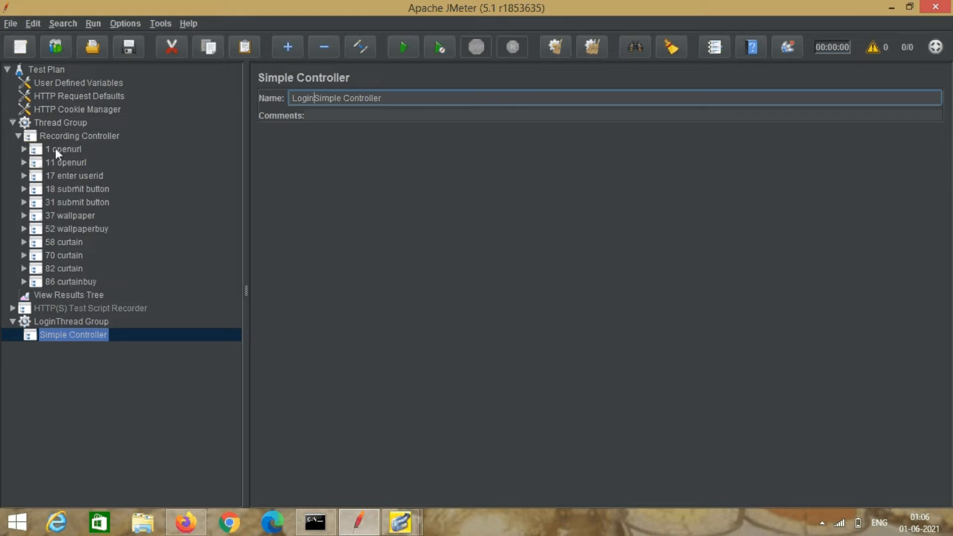
left_click(40, 149)
left_click(24, 150)
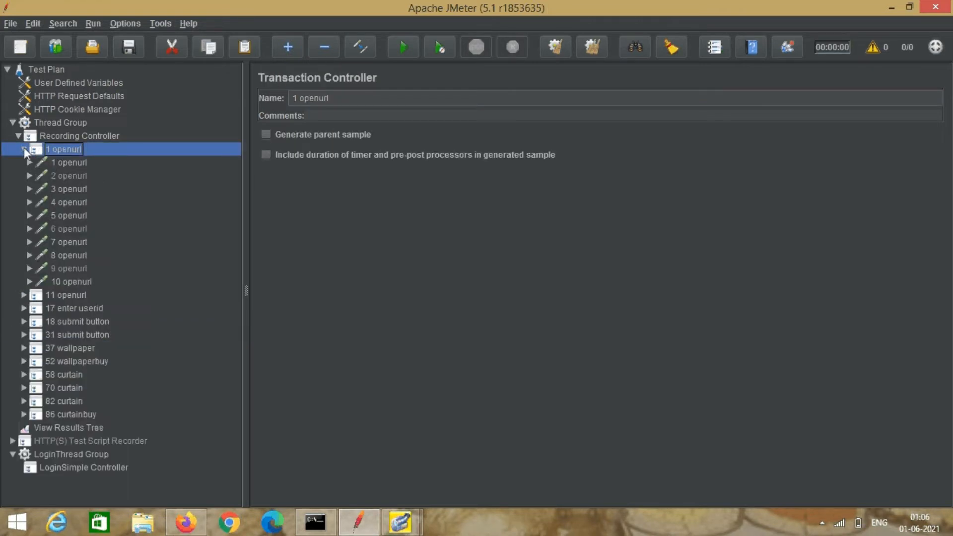
Review the openurl requests numbered 1 through 10 inside the 1 openurl transaction.
left_click(77, 162)
left_click(82, 176)
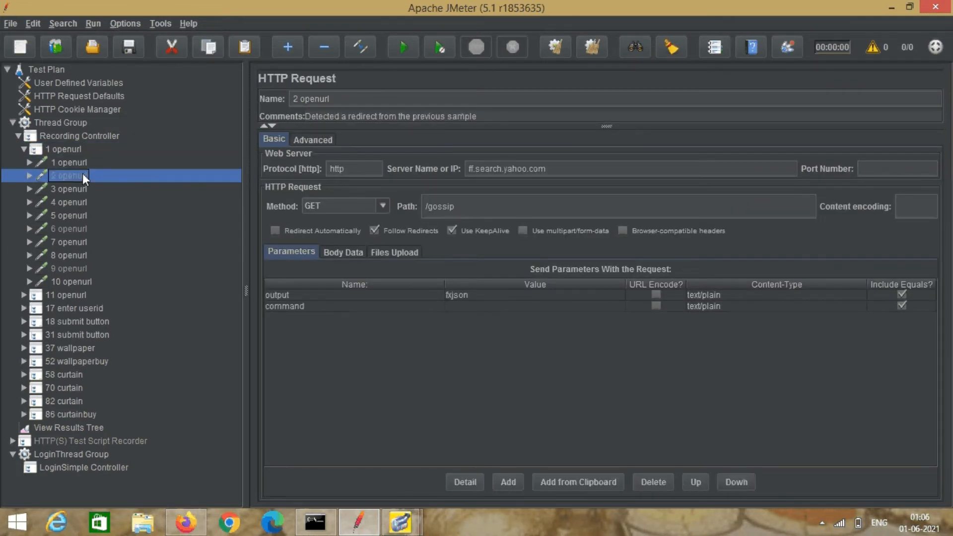
left_click(74, 187)
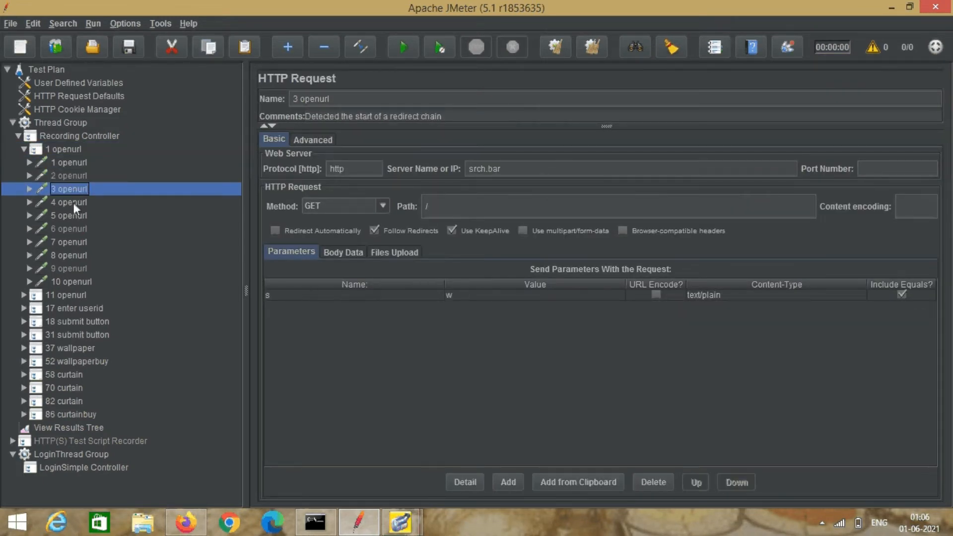
left_click(73, 203)
left_click(73, 216)
left_click(73, 229)
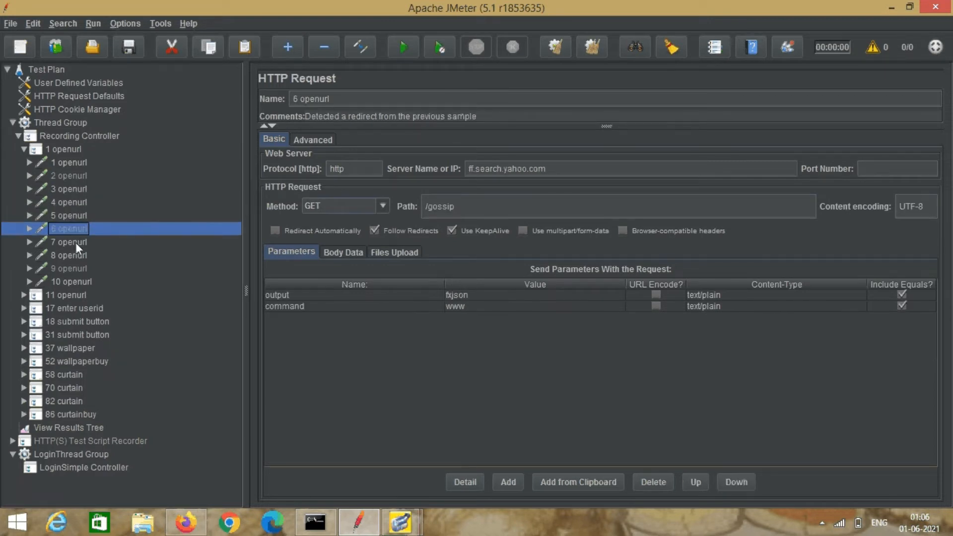
left_click(78, 241)
left_click(76, 255)
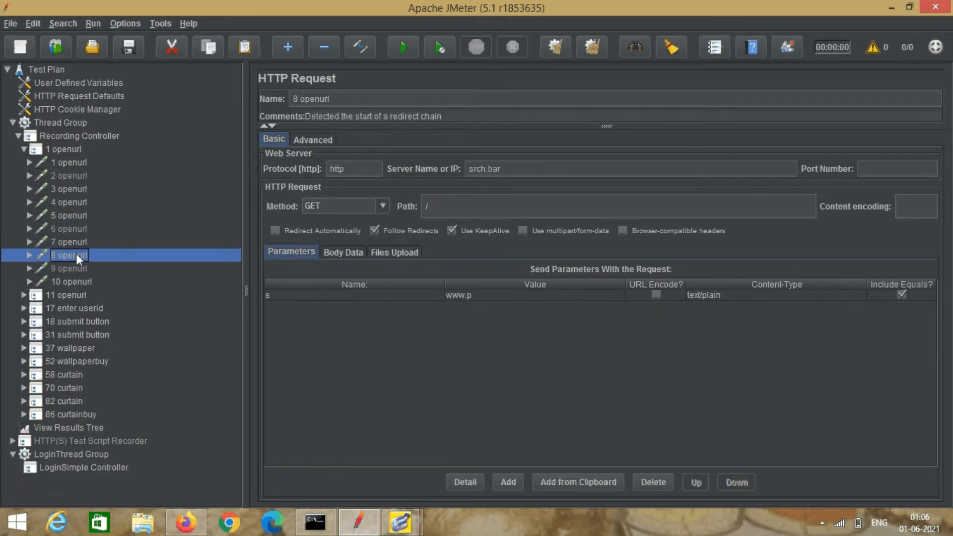
left_click(76, 268)
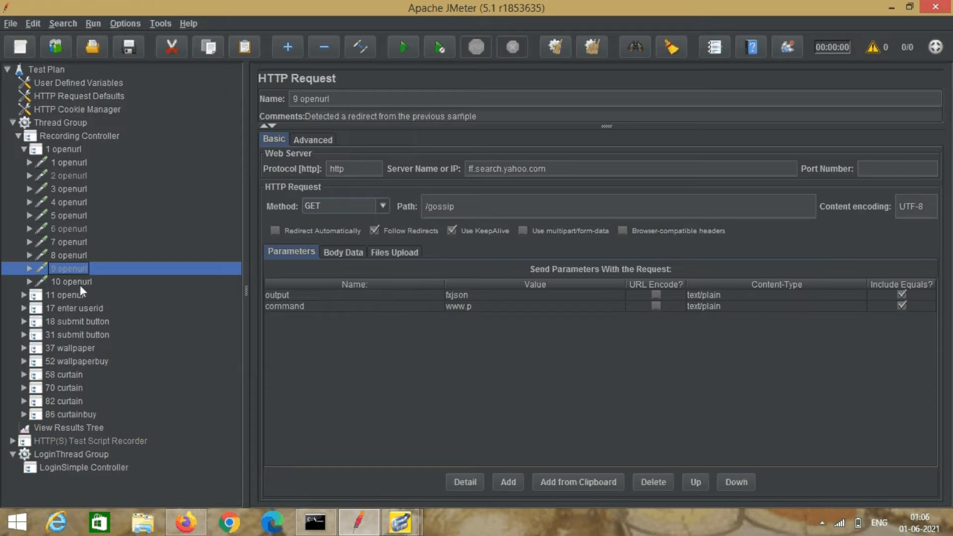
left_click(80, 285)
Remove the 1 openurl transaction from the Recording Controller.
left_click(64, 150)
right_click(64, 146)
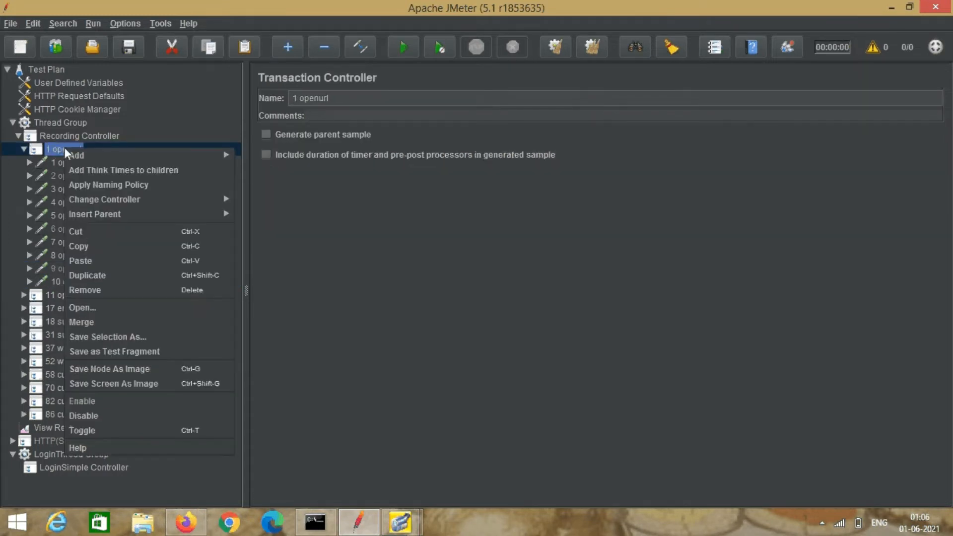
left_click(95, 288)
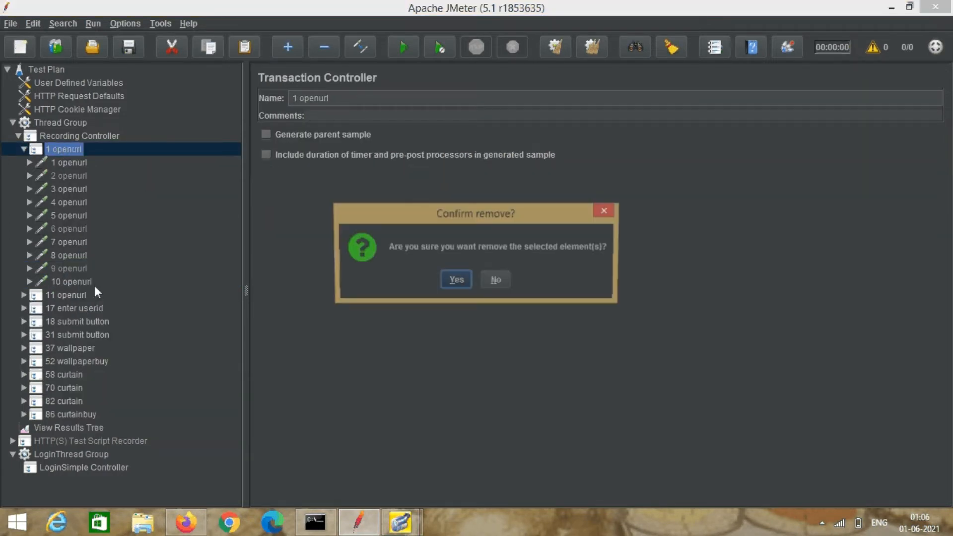
left_click(454, 281)
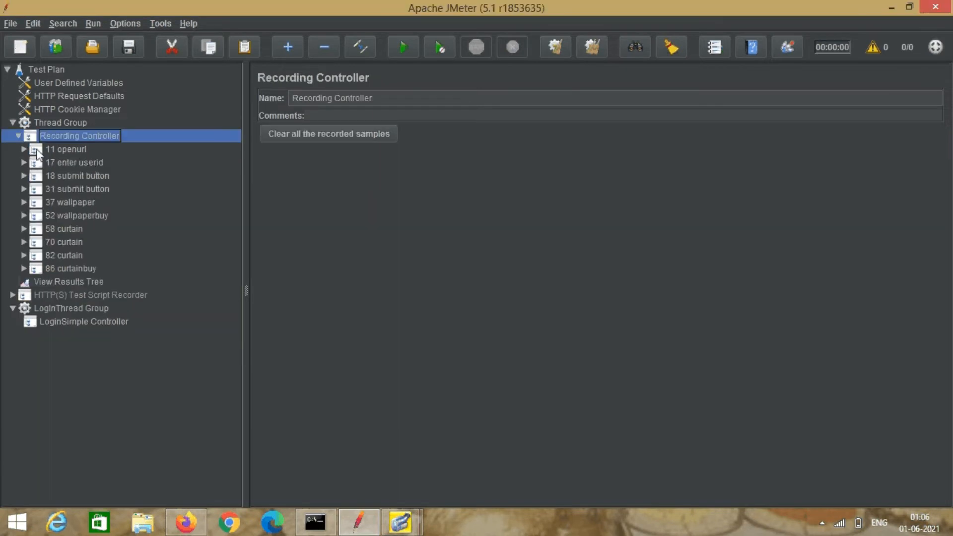
Check the 11 and 12 openurl requests, remove the 11 openurl transaction, then inspect 17 enter userid.
left_click(22, 149)
left_click(60, 163)
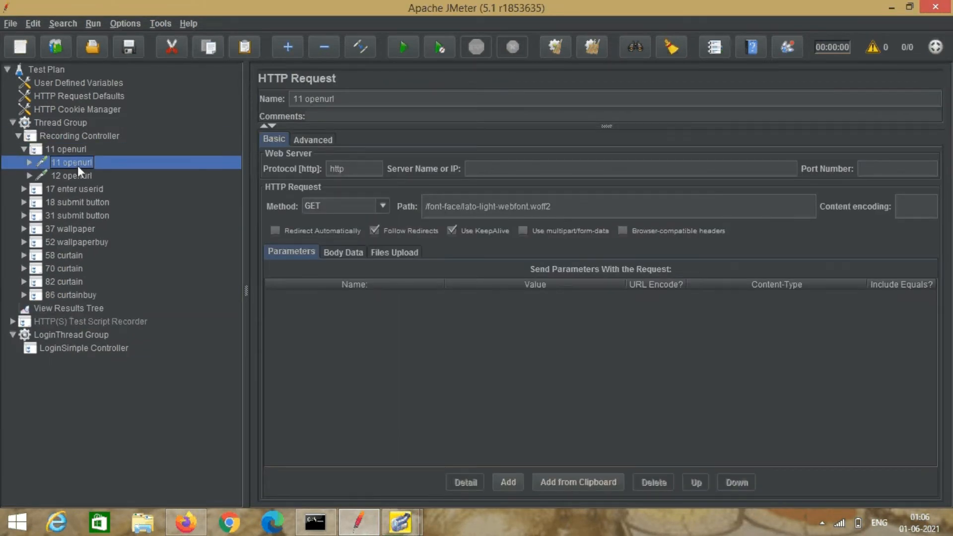
left_click(73, 177)
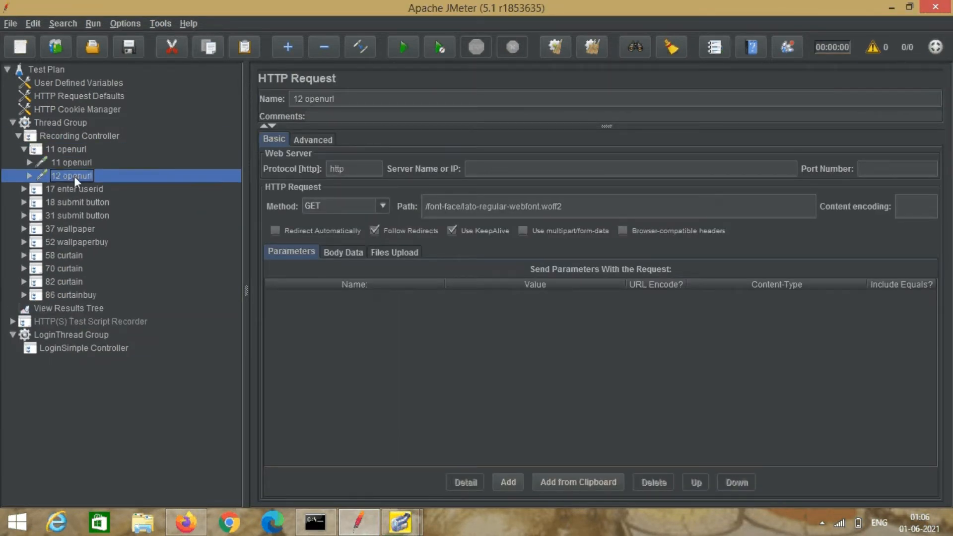
right_click(56, 148)
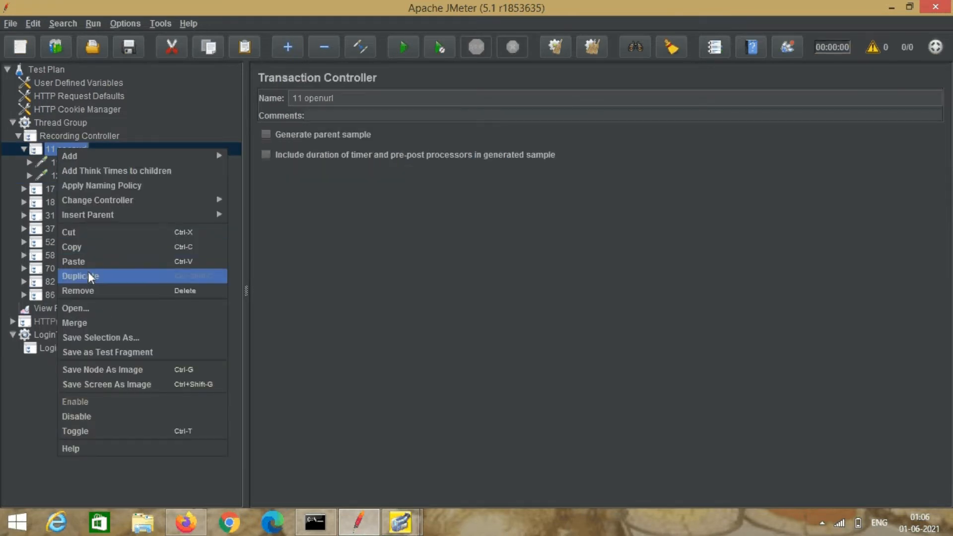
left_click(87, 290)
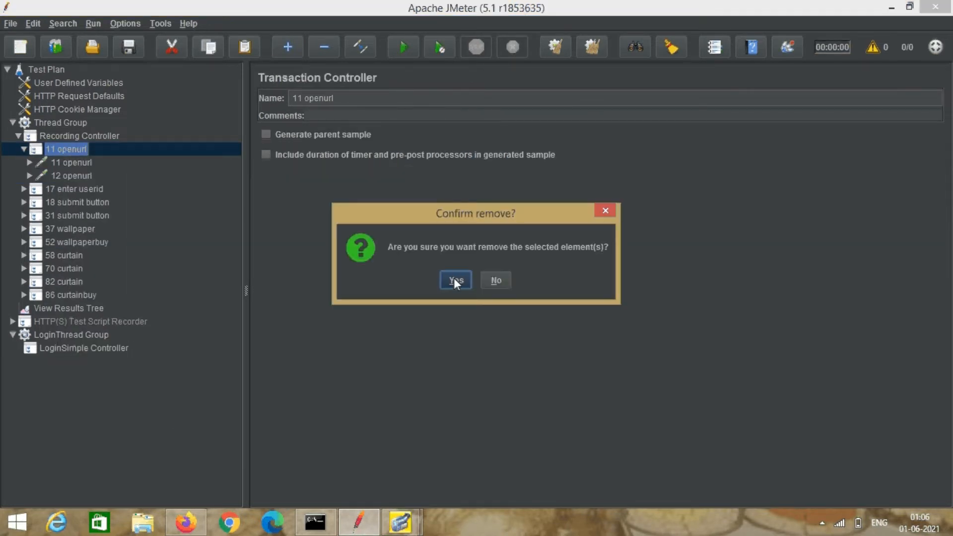
left_click(455, 281)
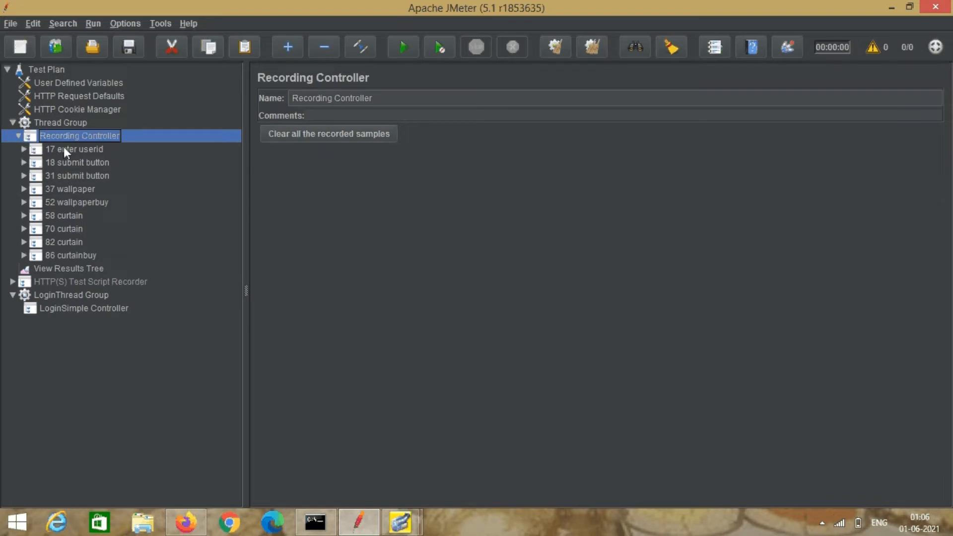
left_click(23, 149)
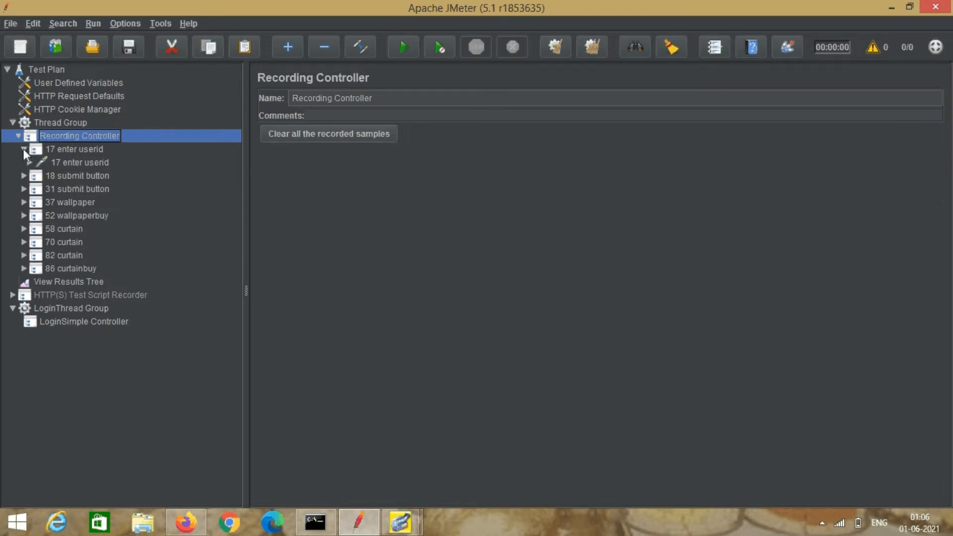
left_click(81, 162)
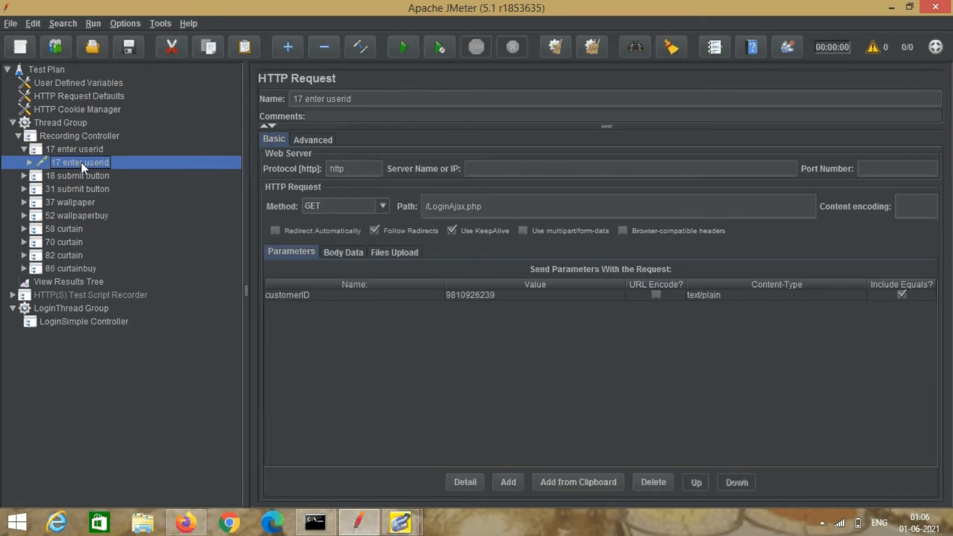
Add a new HTTP Request sampler under LoginSimple Controller.
left_click(24, 149)
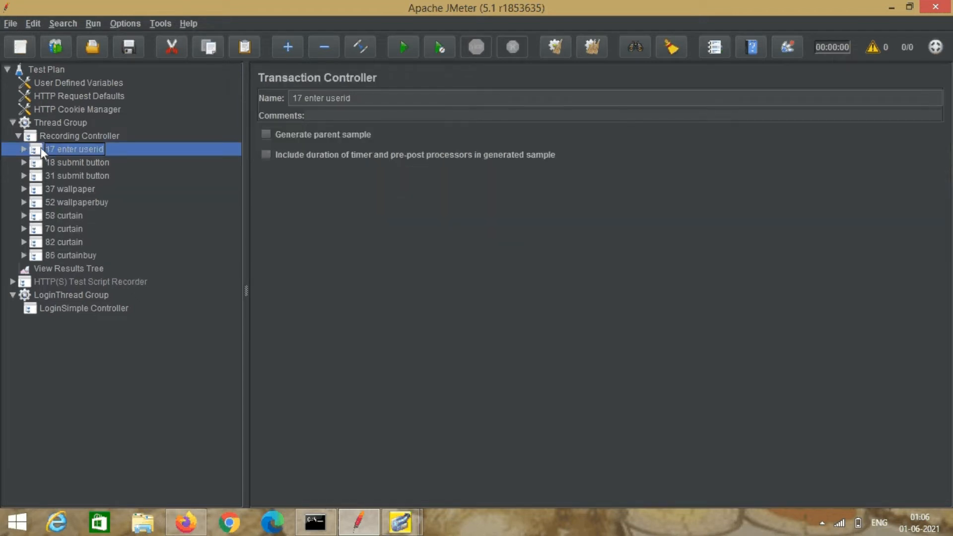
left_click(24, 149)
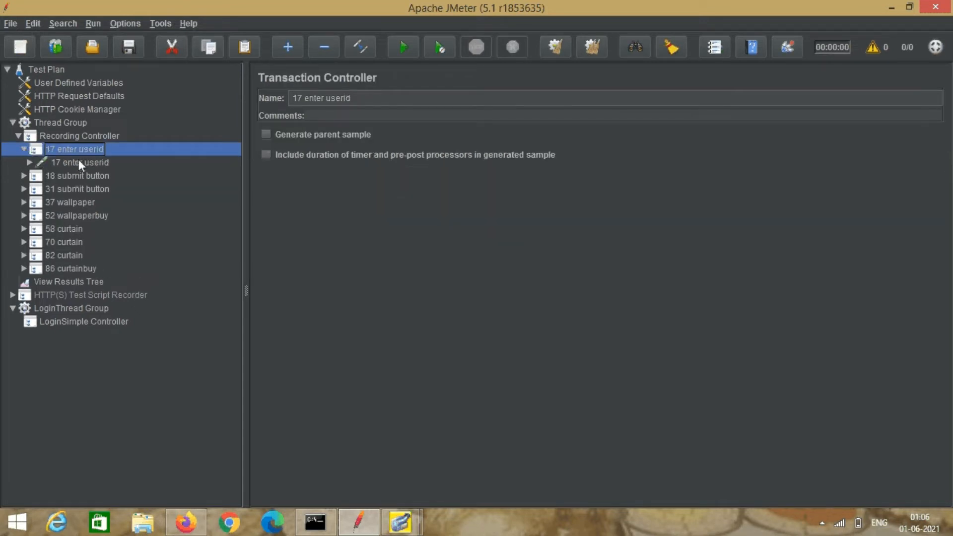
left_click(87, 320)
right_click(86, 320)
mouse_move(226, 237)
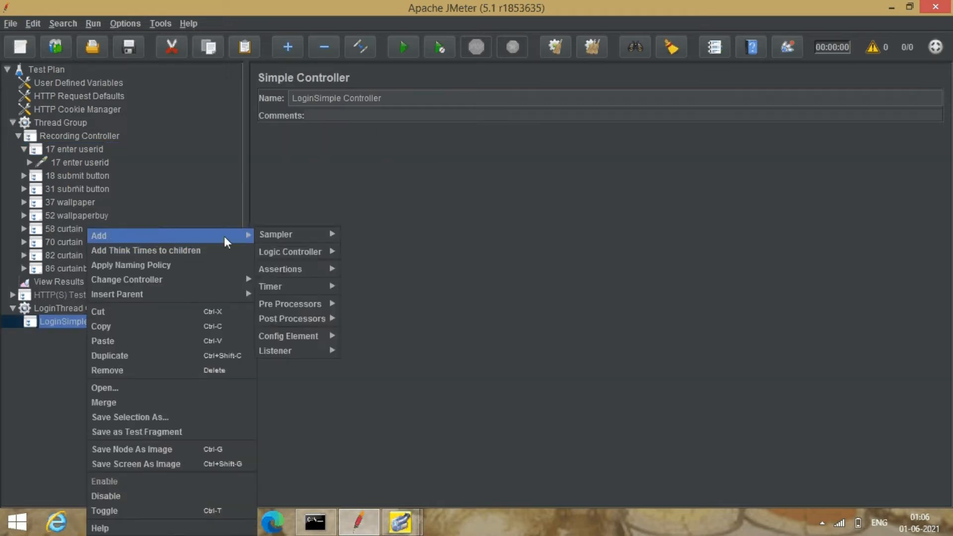
mouse_move(300, 235)
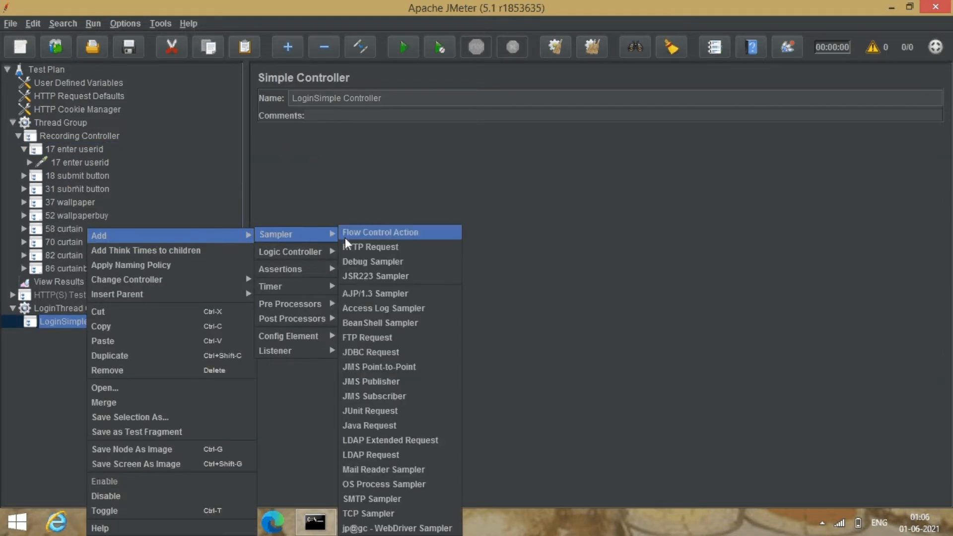
left_click(376, 248)
Name the request LoginPageHTTP Request and set its path to /Agent.html.
left_click(293, 98)
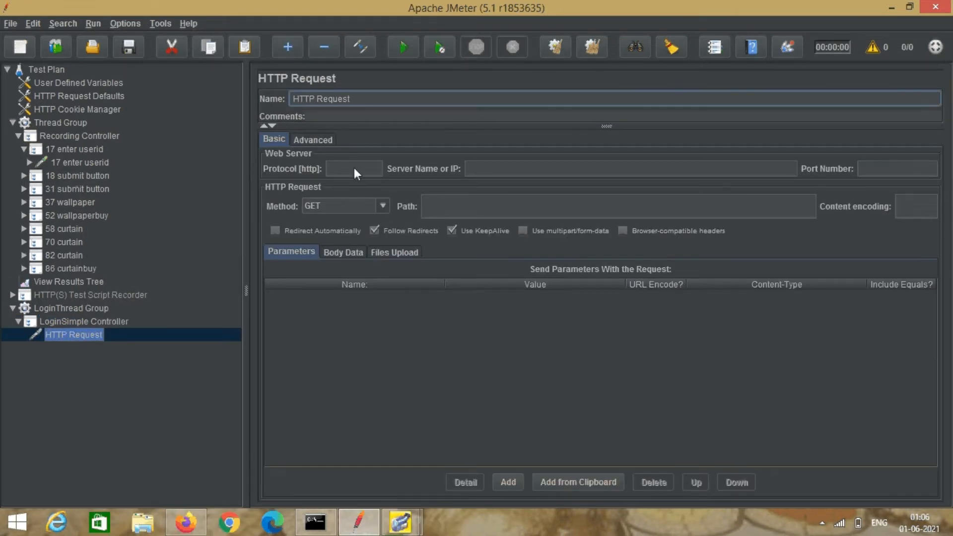
type("Login")
left_click(431, 201)
type("/")
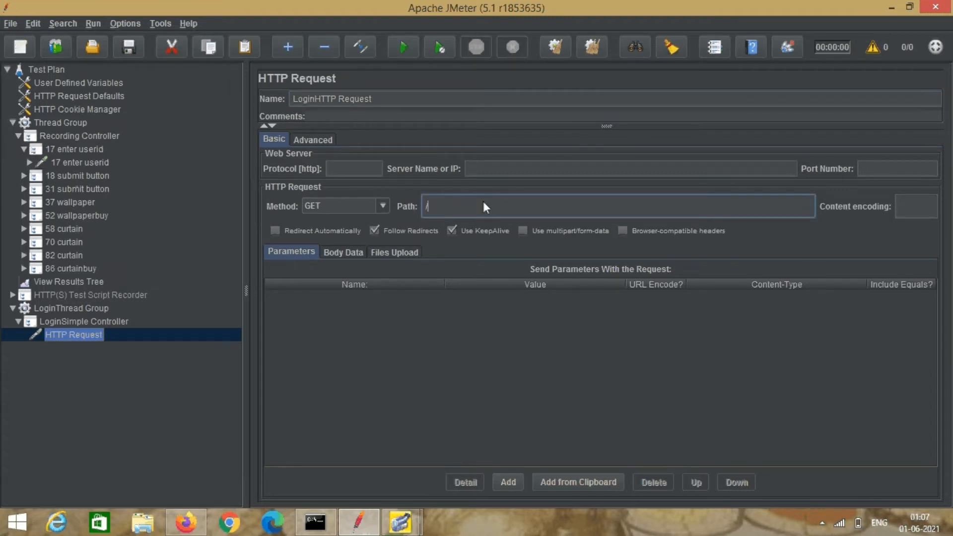
type("Agent.")
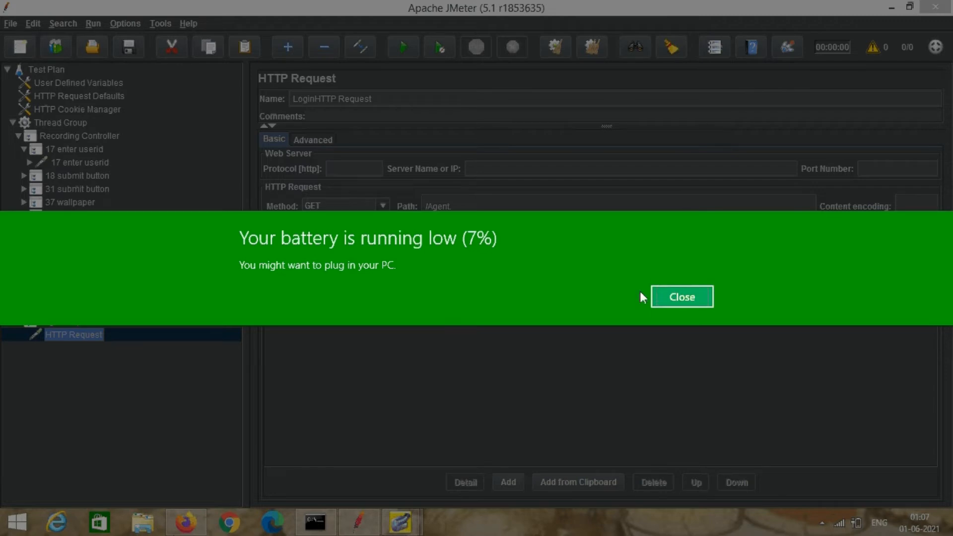
left_click(700, 296)
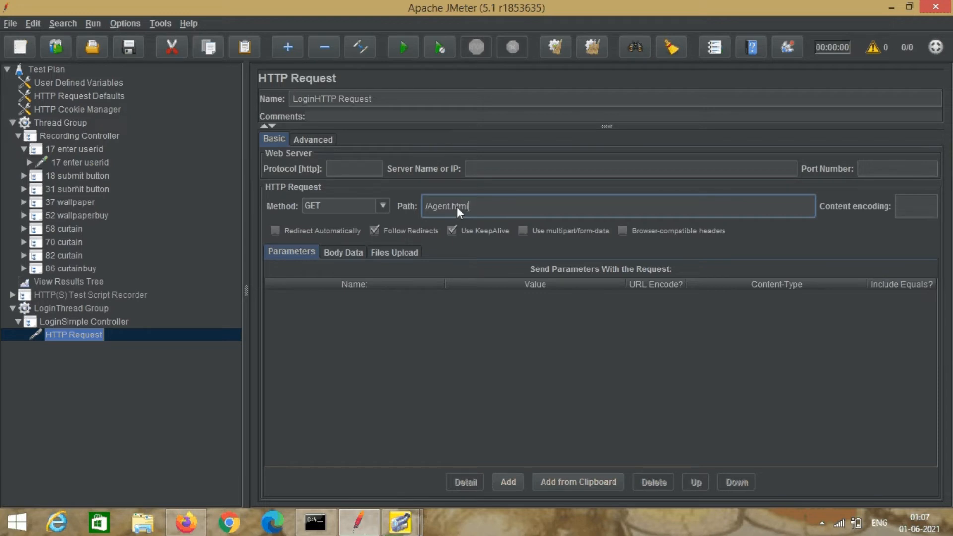
left_click(314, 96)
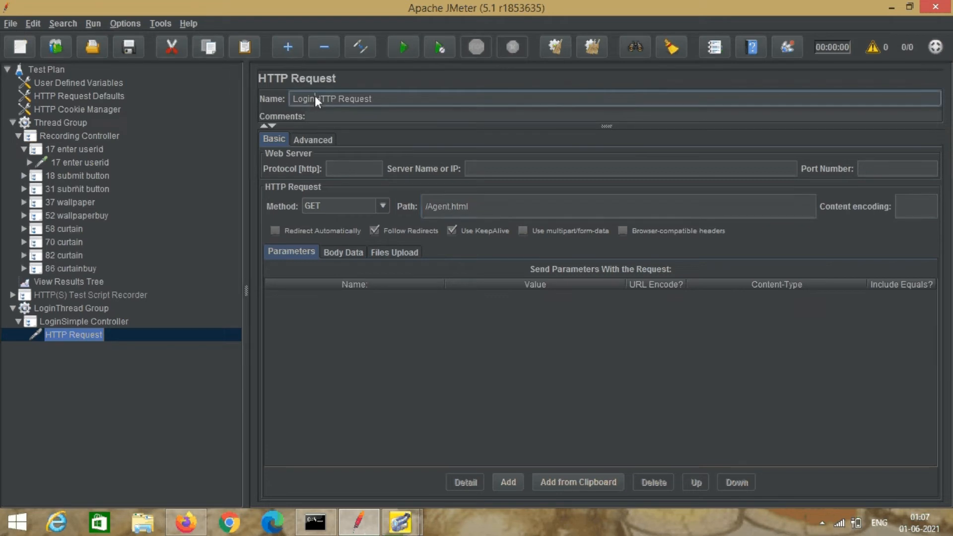
type("Page")
left_click(85, 164)
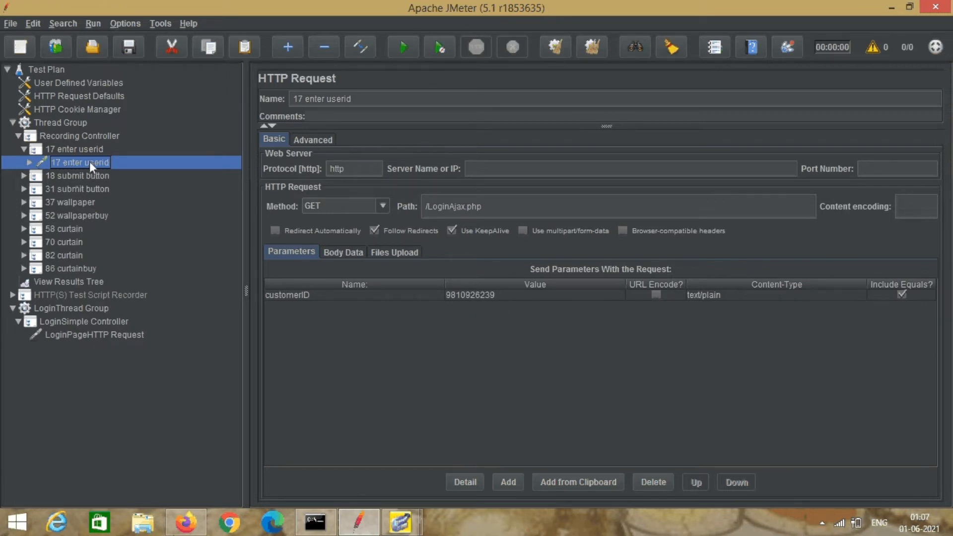
Move 17 enter userid into LoginSimple Controller and delete the leftover transaction from Recording Controller.
left_click_drag(90, 162, 73, 320)
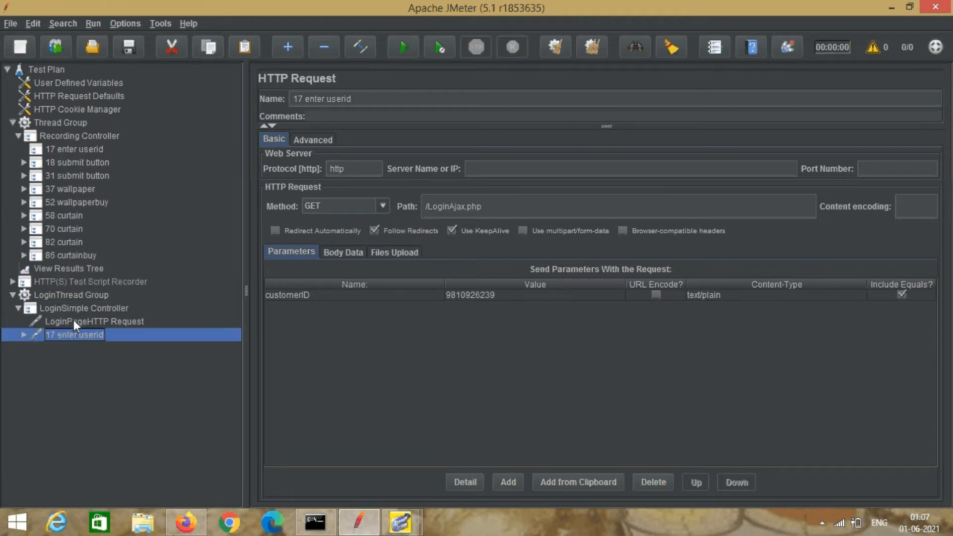
right_click(81, 149)
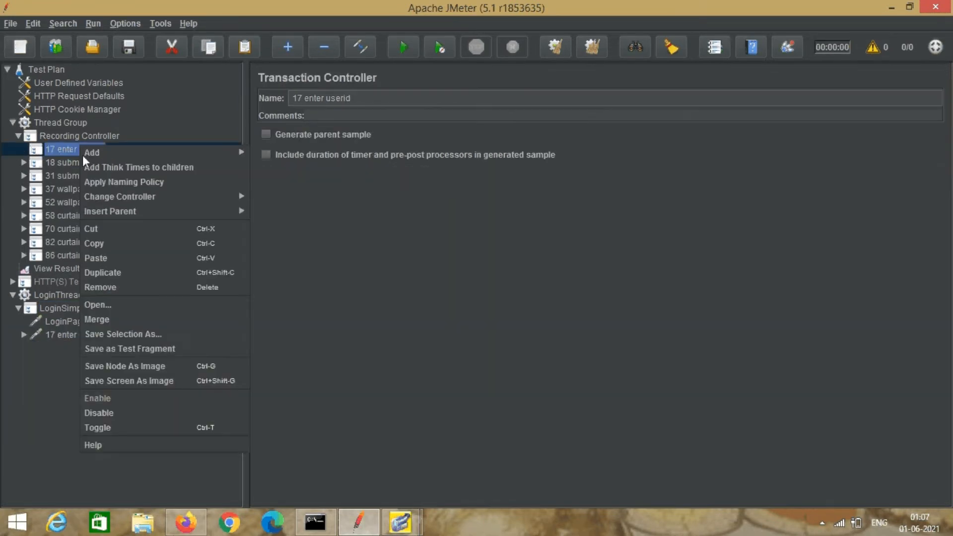
left_click(113, 287)
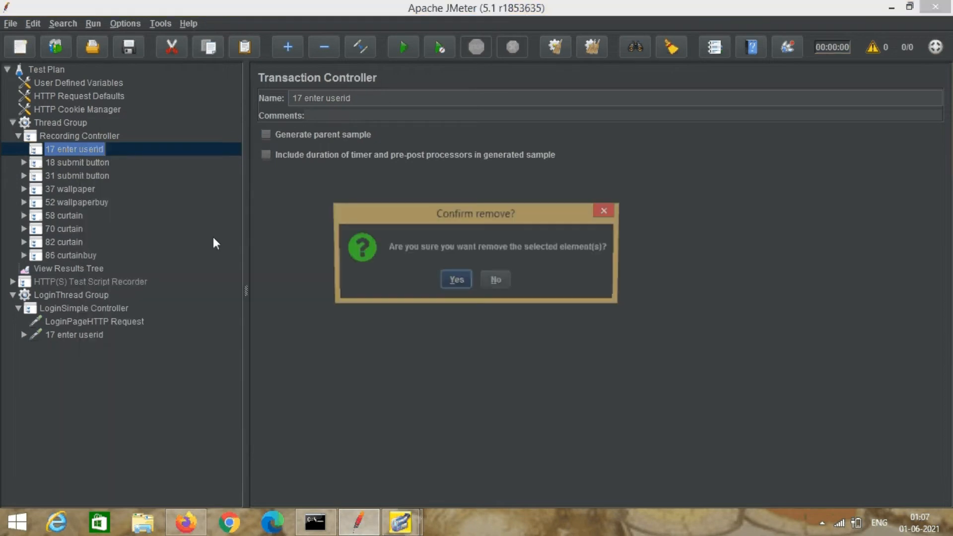
left_click(455, 281)
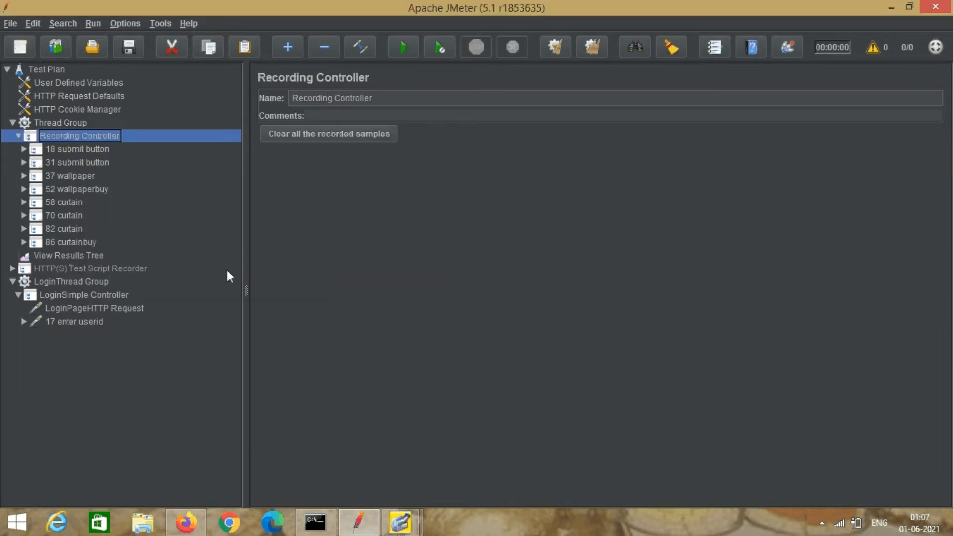
Rename the moved request to enter userid, then look inside the 18 submit button transaction.
left_click(69, 321)
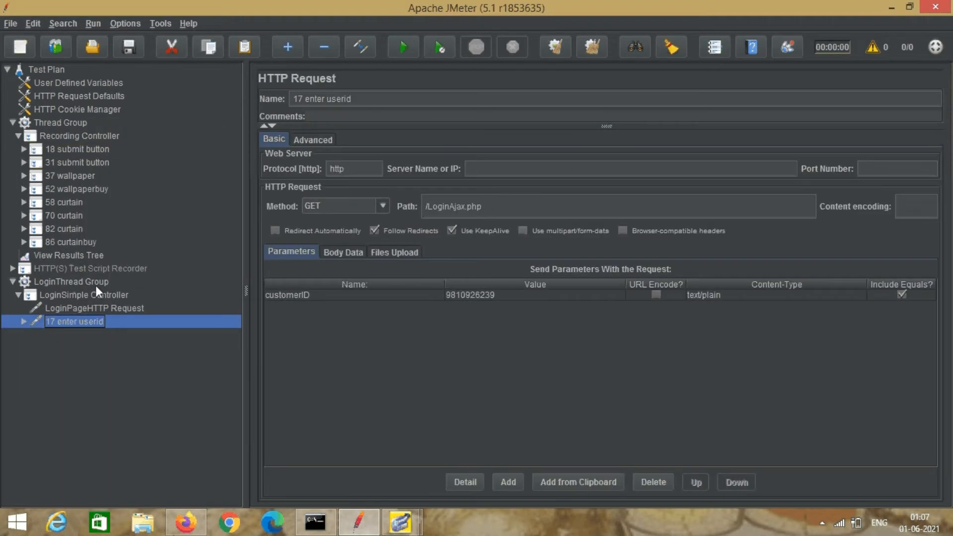
left_click(306, 98)
key("BackSpace")
key("BackSpace")
key("BackSpace")
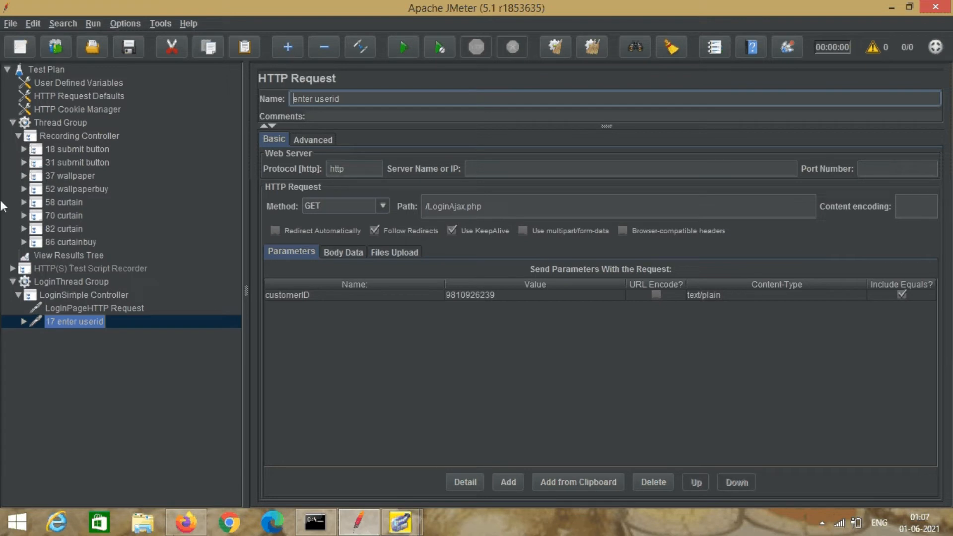
left_click(71, 150)
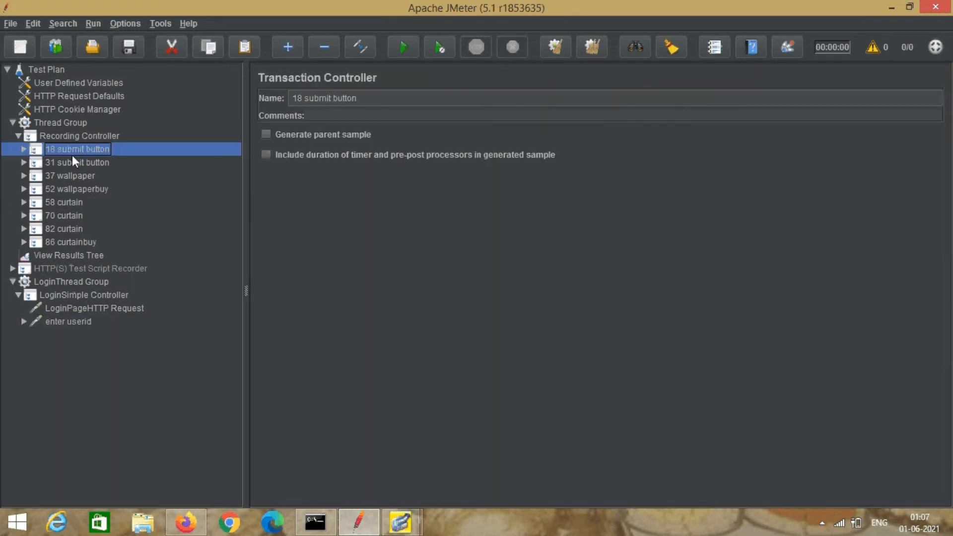
left_click(23, 149)
left_click(68, 163)
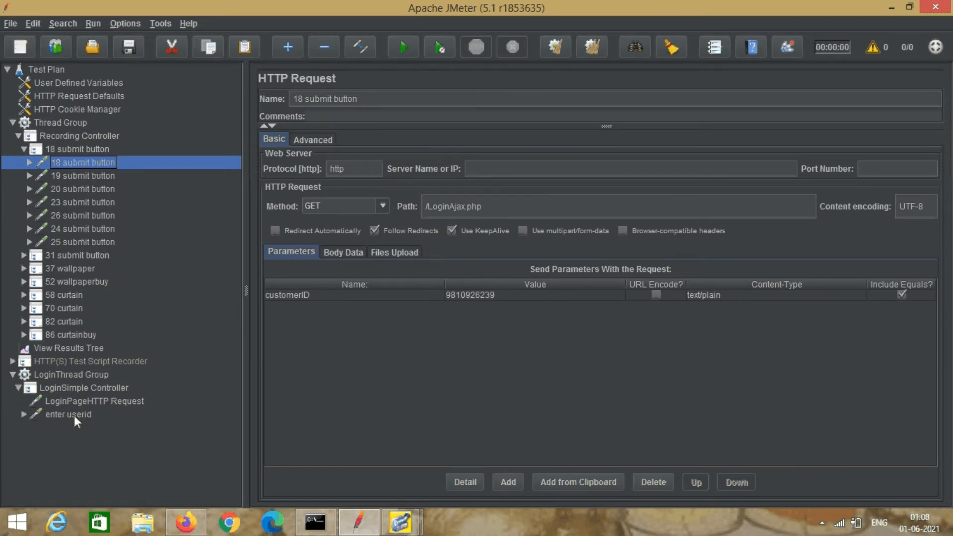
Drag the 19 and 20 submit button requests into LoginSimple Controller.
left_click(97, 177)
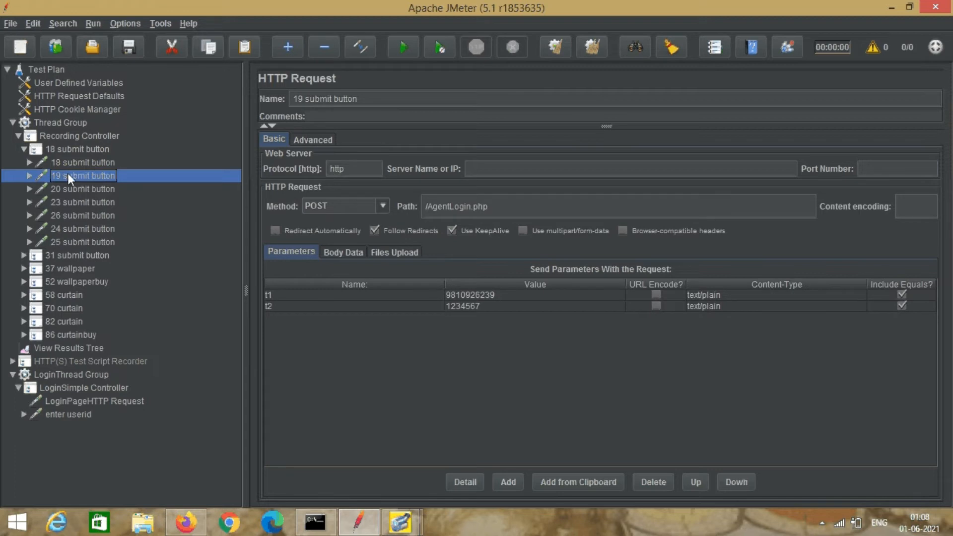
left_click_drag(67, 173, 90, 386)
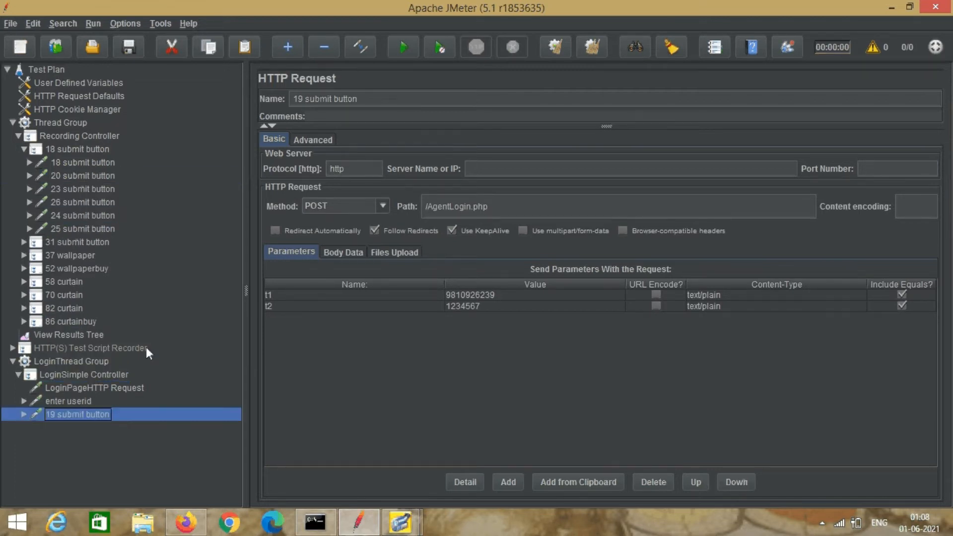
left_click(87, 175)
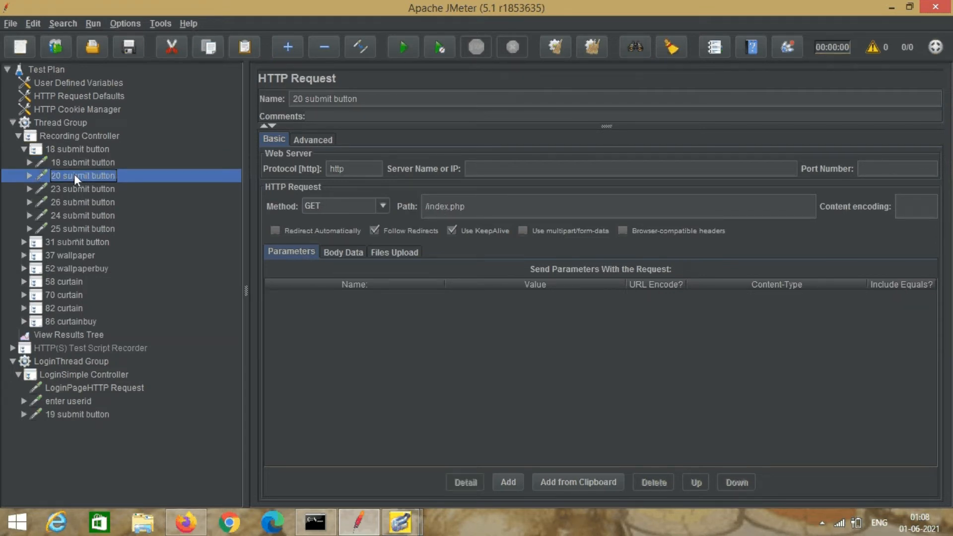
left_click_drag(76, 177, 86, 374)
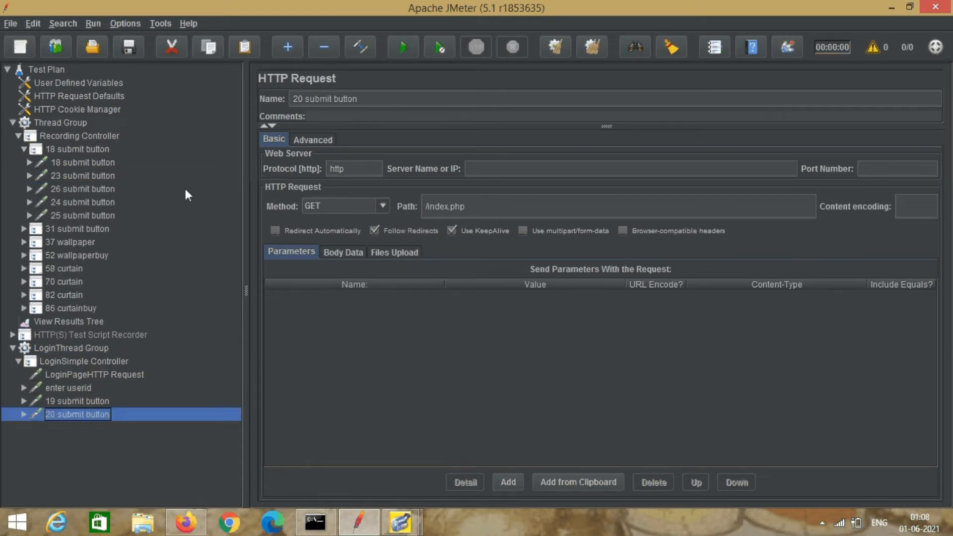
Delete the 18 submit button transaction after checking its remaining requests 23–26.
left_click(85, 163)
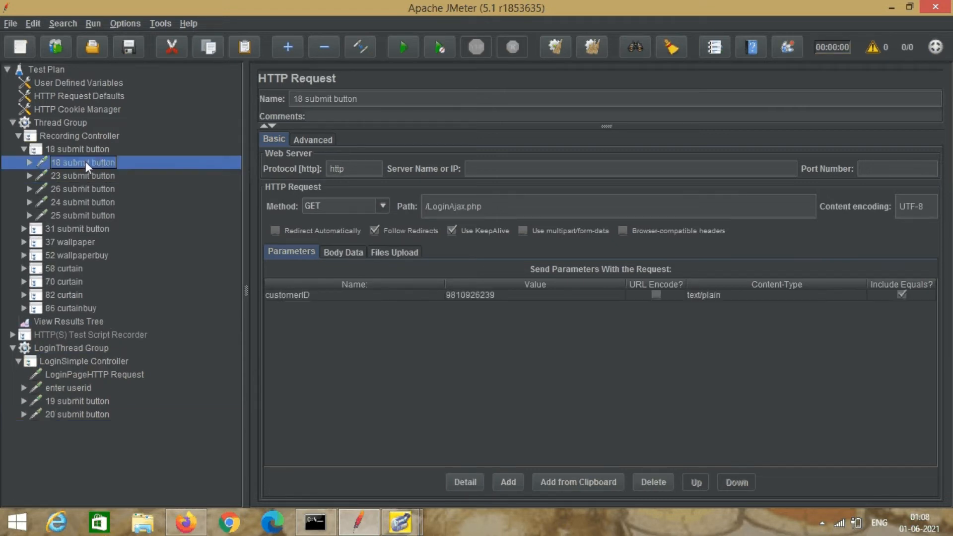
left_click(86, 177)
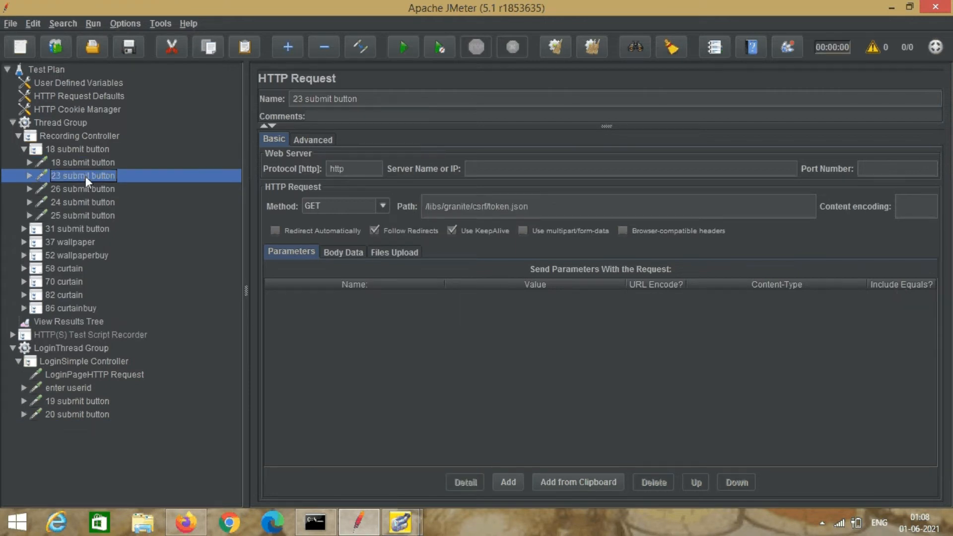
left_click(86, 188)
left_click(88, 202)
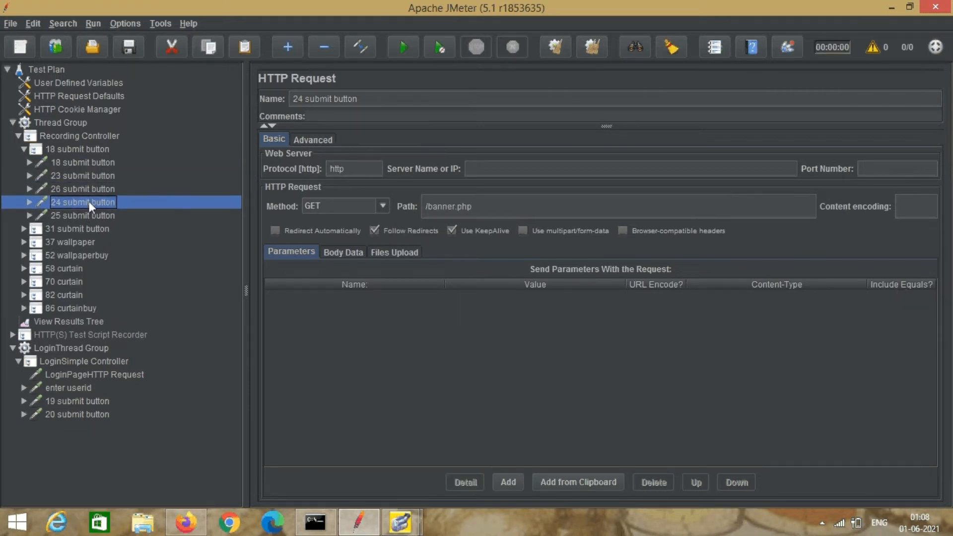
left_click(88, 216)
left_click(83, 149)
right_click(82, 148)
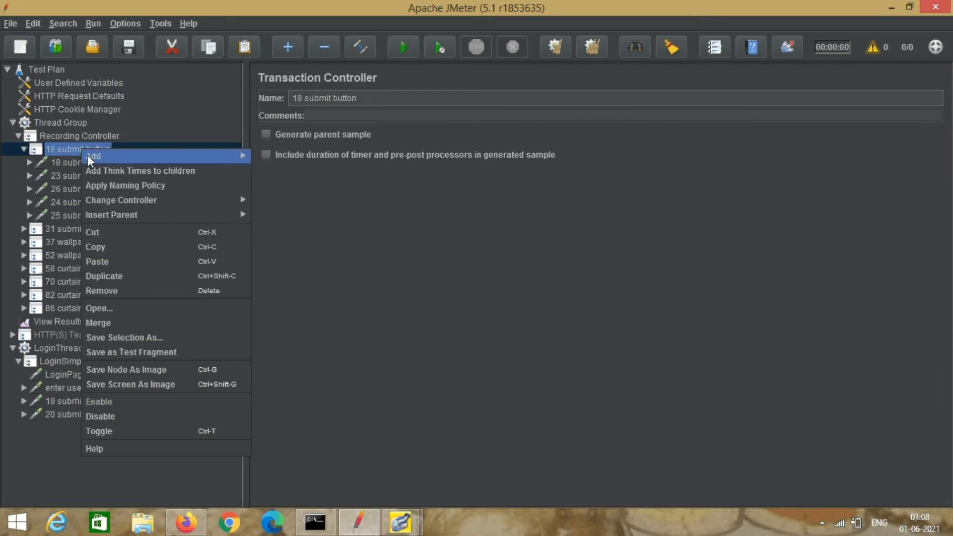
left_click(101, 291)
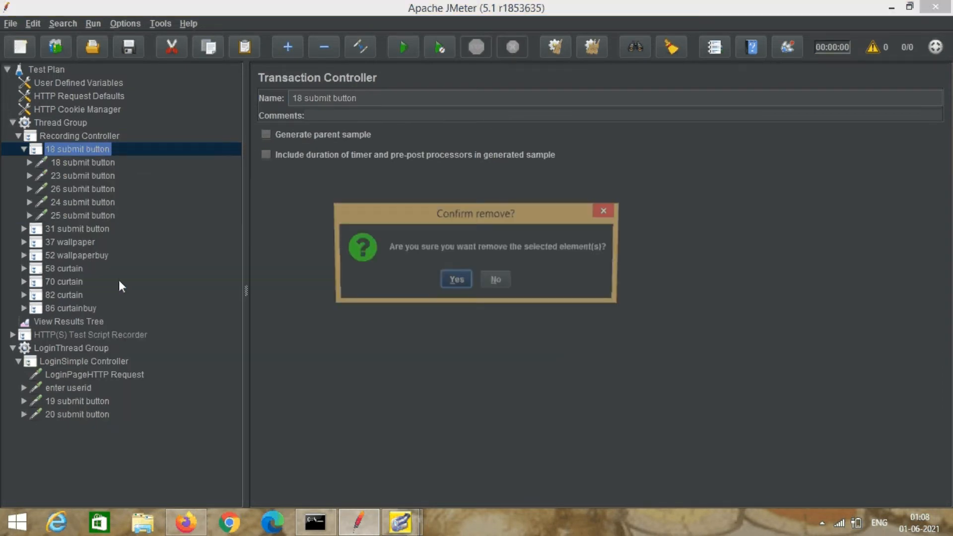
left_click(454, 279)
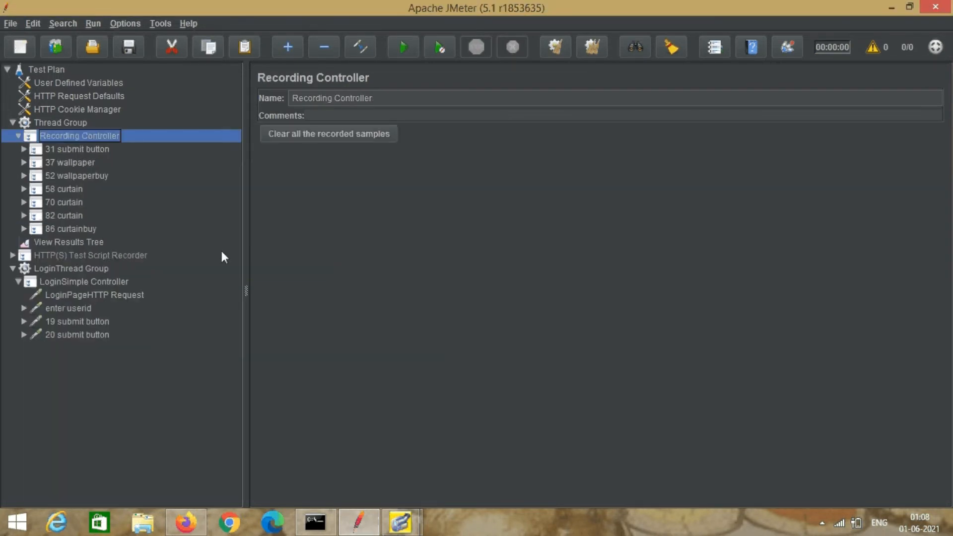
left_click(63, 294)
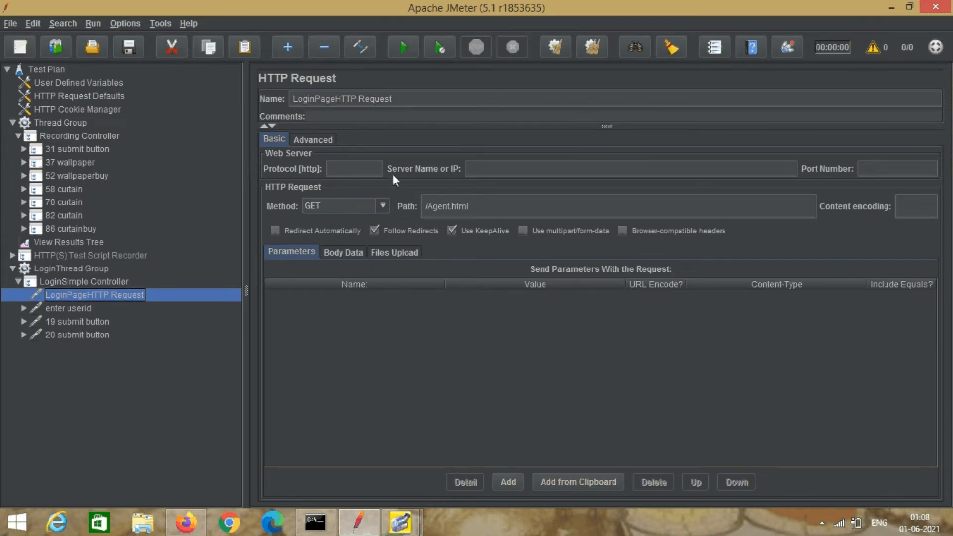
Strip the 19 prefix so the moved request is named submit button.
left_click(74, 307)
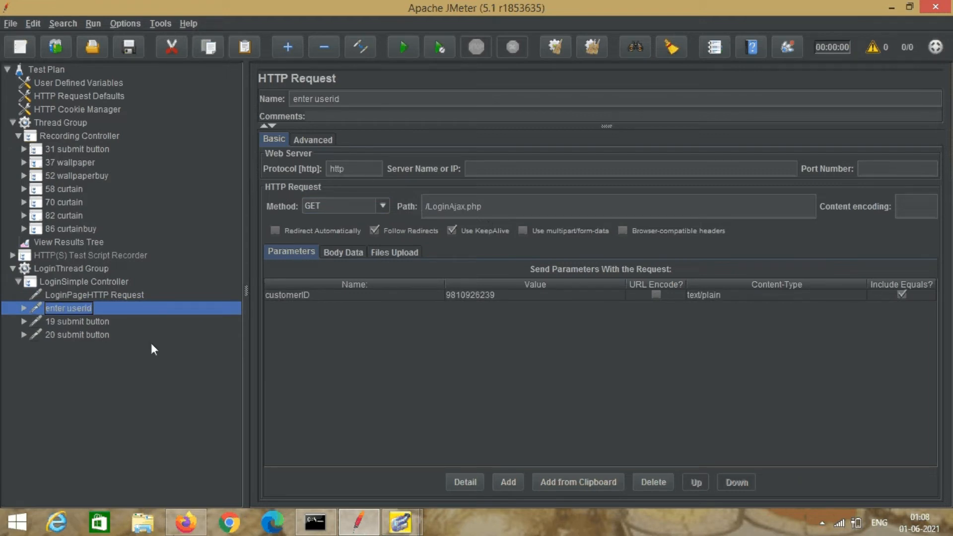
left_click(68, 321)
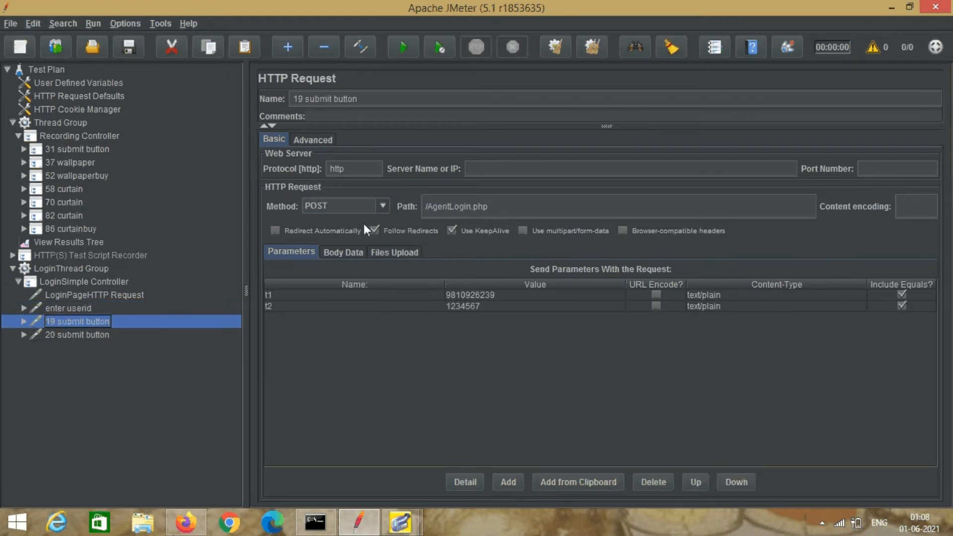
left_click(304, 98)
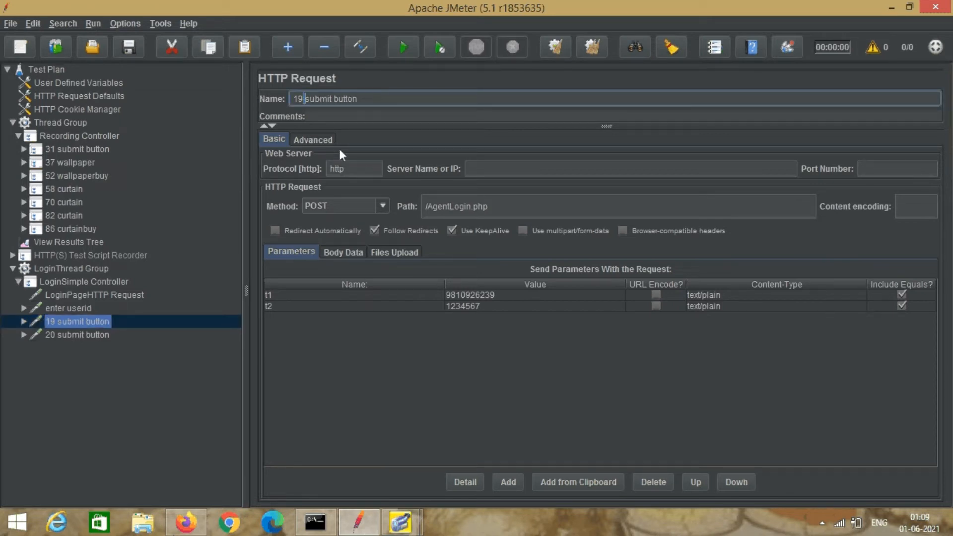
key("BackSpace")
key("BackSpace")
key("BackSpace")
Rename 20 submit button to Login Sucess and collapse LoginSimple Controller.
left_click(92, 335)
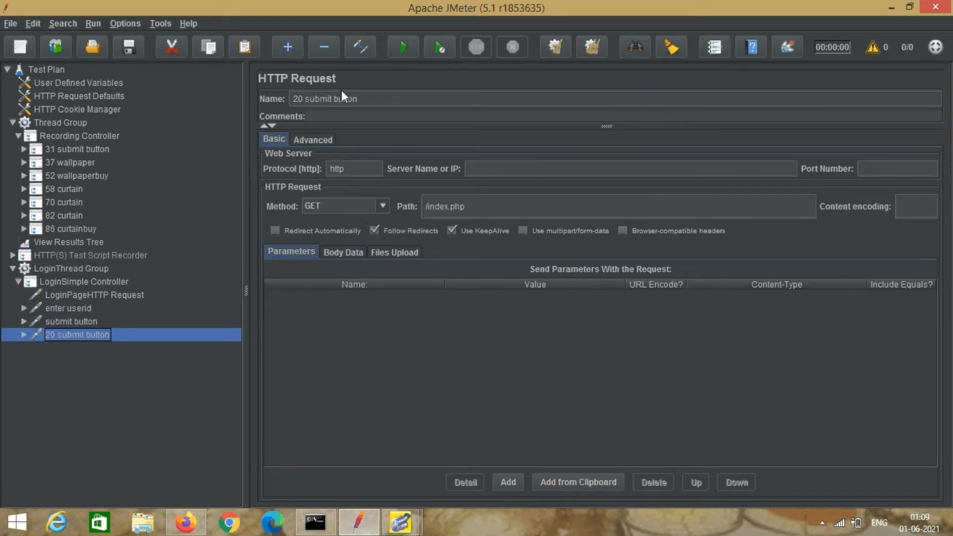
left_click(358, 95)
key("BackSpace")
key("BackSpace")
key("BackSpace")
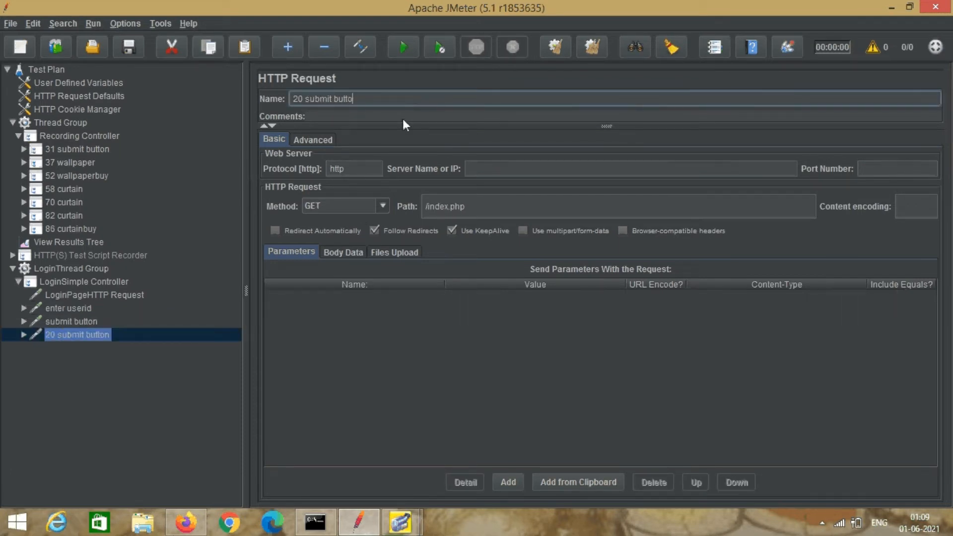
key("BackSpace")
key("BackSpace")
key("BackSpace")
key("BackSpace")
key("BackSpace")
key("BackSpace")
key("BackSpace")
key("BackSpace")
key("BackSpace")
key("BackSpace")
key("BackSpace")
key("BackSpace")
key("BackSpace")
type("Login Sucess")
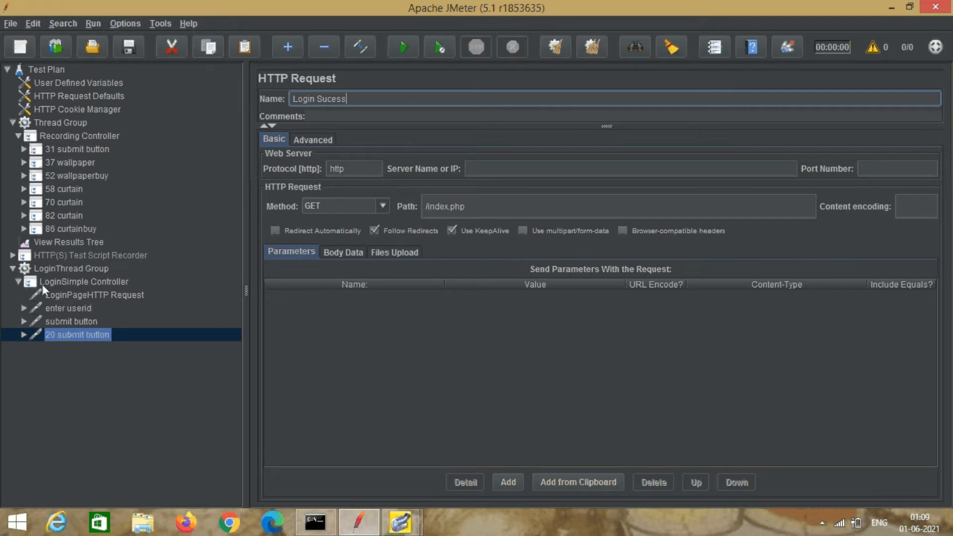
left_click(63, 284)
left_click(19, 282)
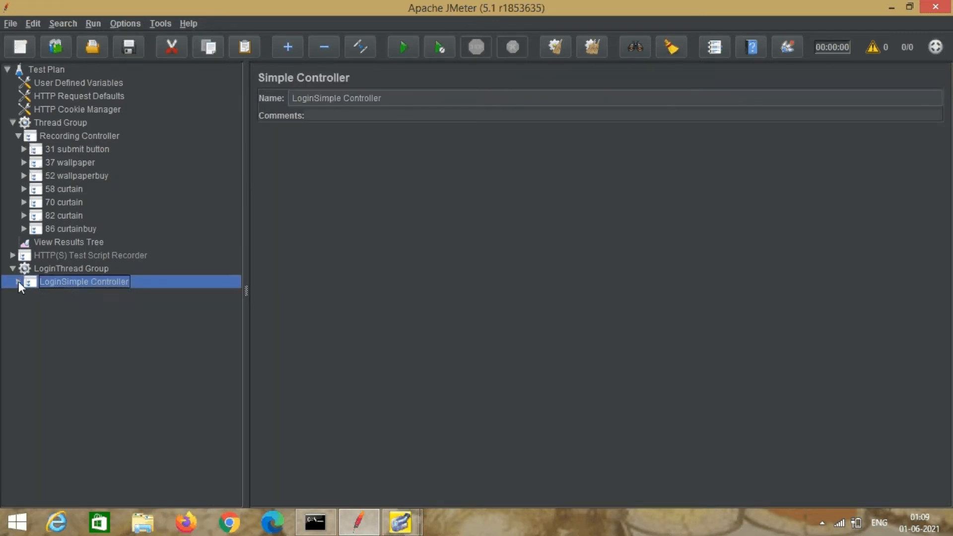
Add a Thread Group under the Test Plan and name it WallpaperThread Group.
left_click(55, 68)
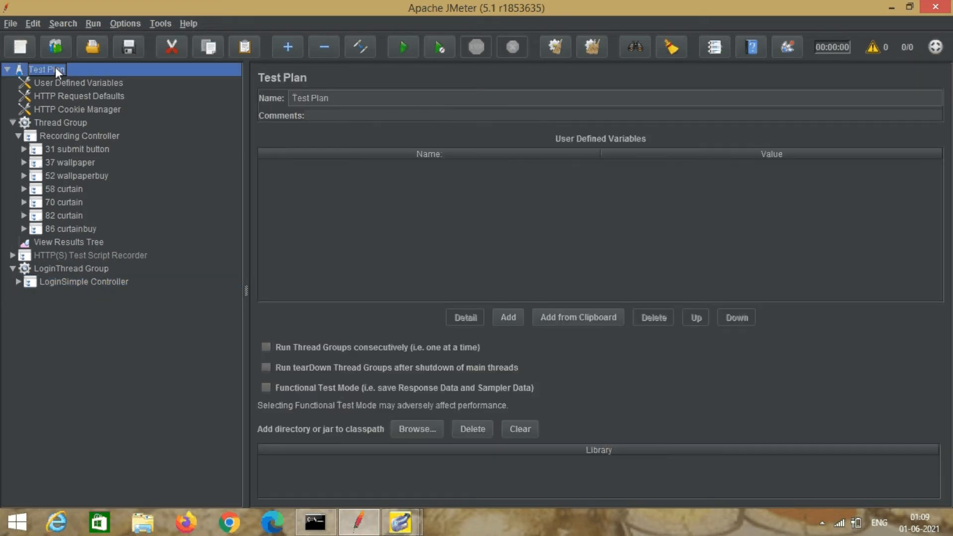
right_click(55, 67)
mouse_move(109, 74)
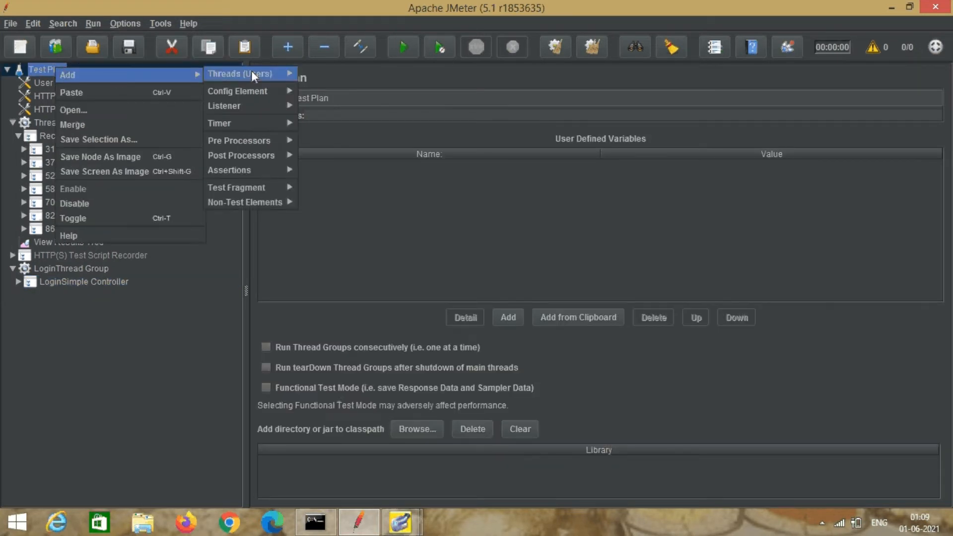
left_click(305, 69)
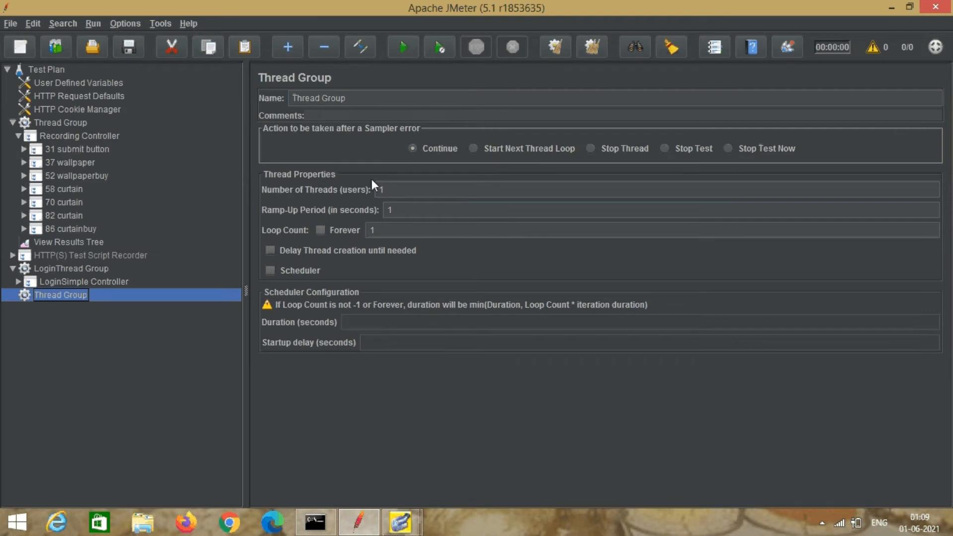
left_click(293, 96)
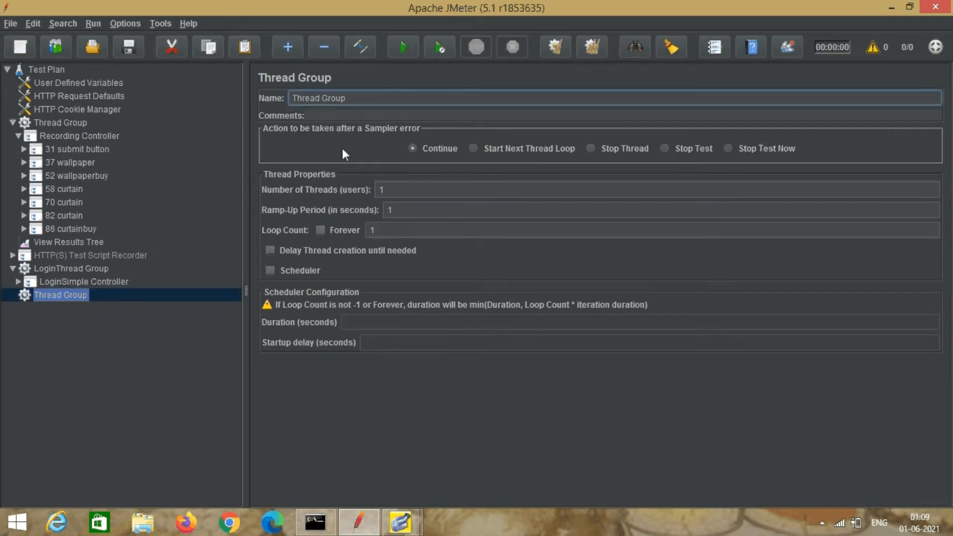
type("Wallpaper")
left_click(74, 135)
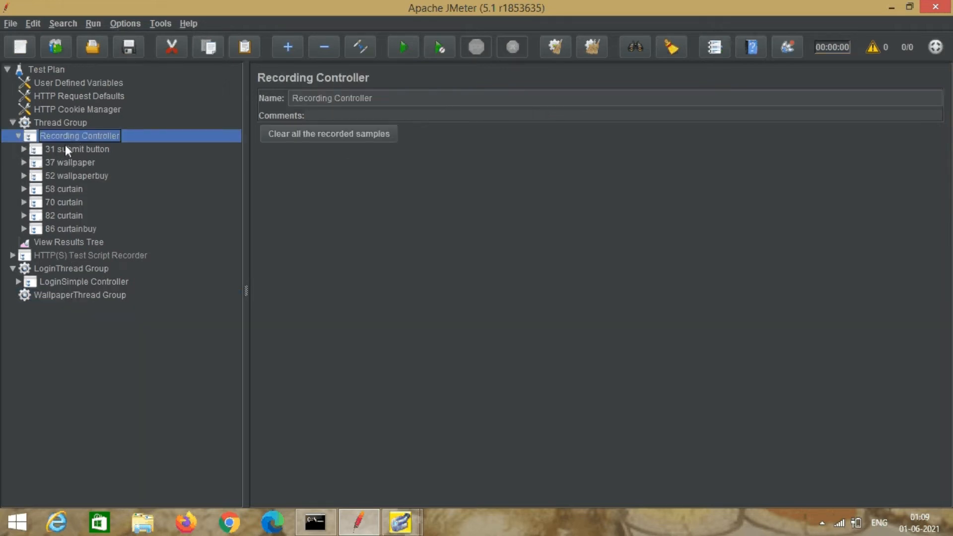
Remove the 31 submit button controller from the Recording Controller.
left_click(23, 149)
left_click(68, 163)
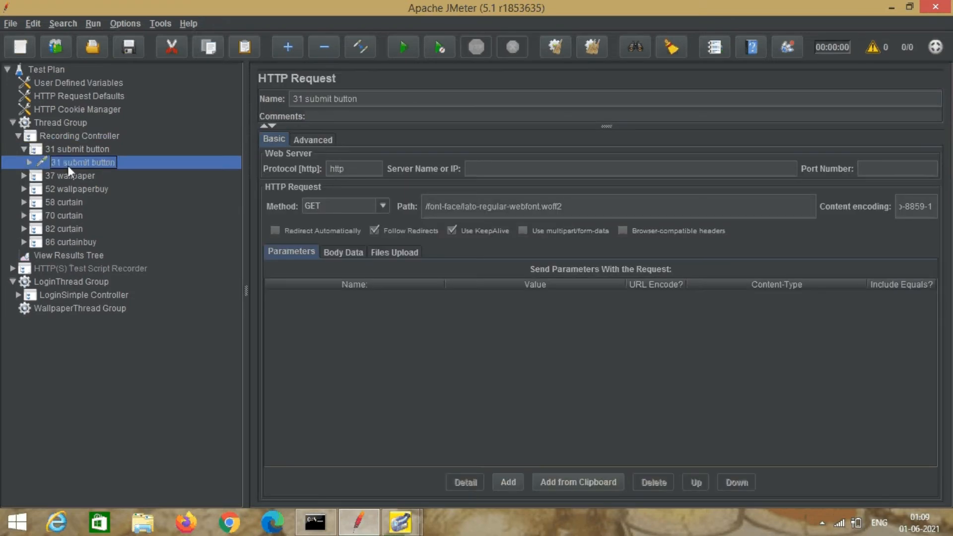
right_click(74, 150)
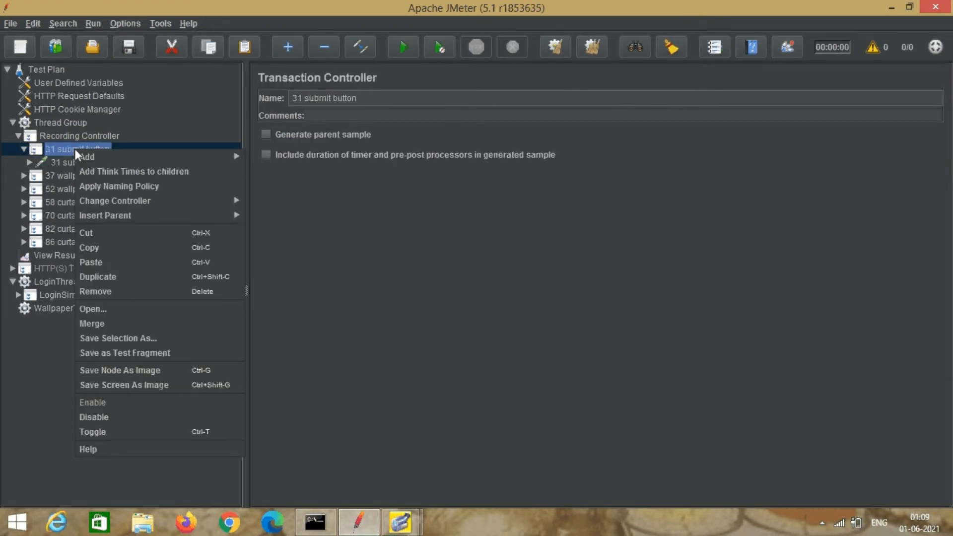
left_click(117, 293)
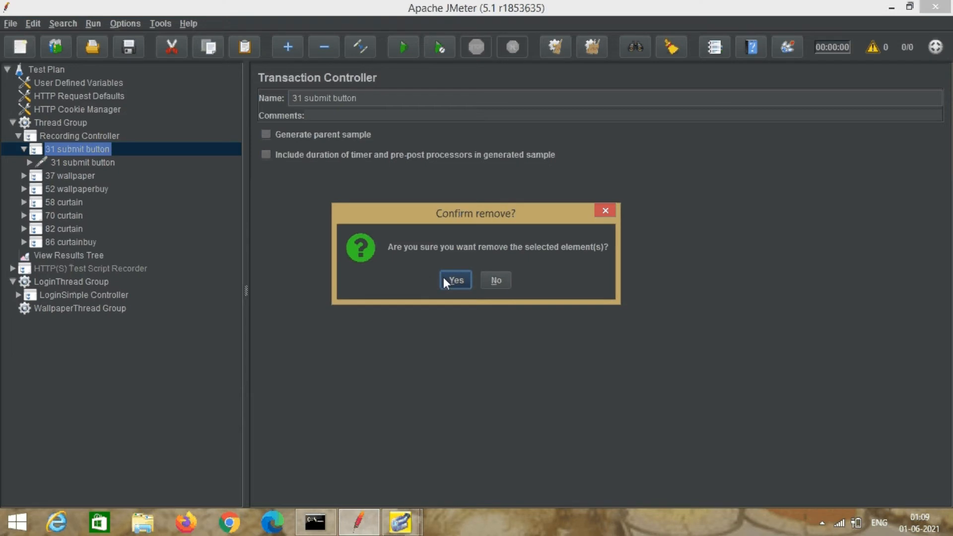
left_click(444, 279)
Move the 37 wallpaper request into WallpaperThread Group and remove the 37 wallpaper controller.
left_click(24, 149)
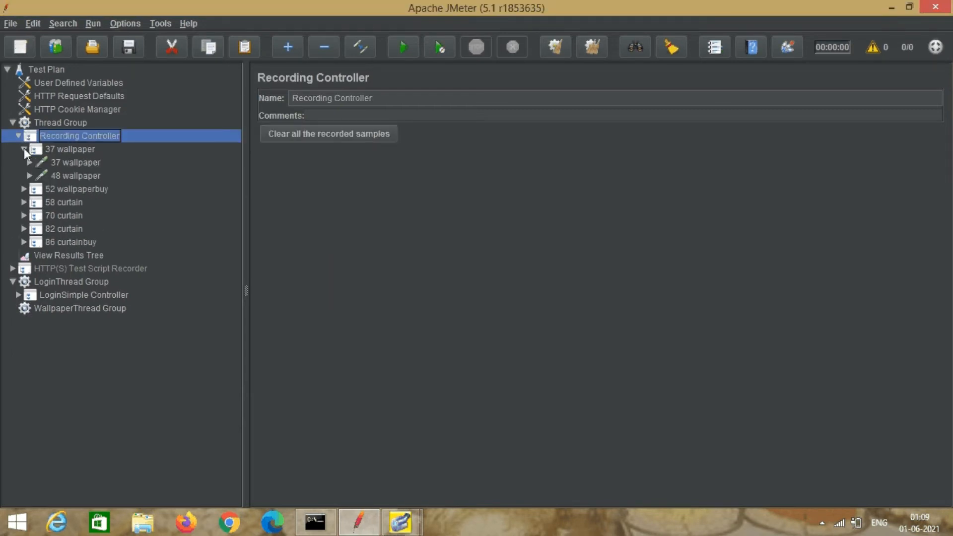
left_click(69, 163)
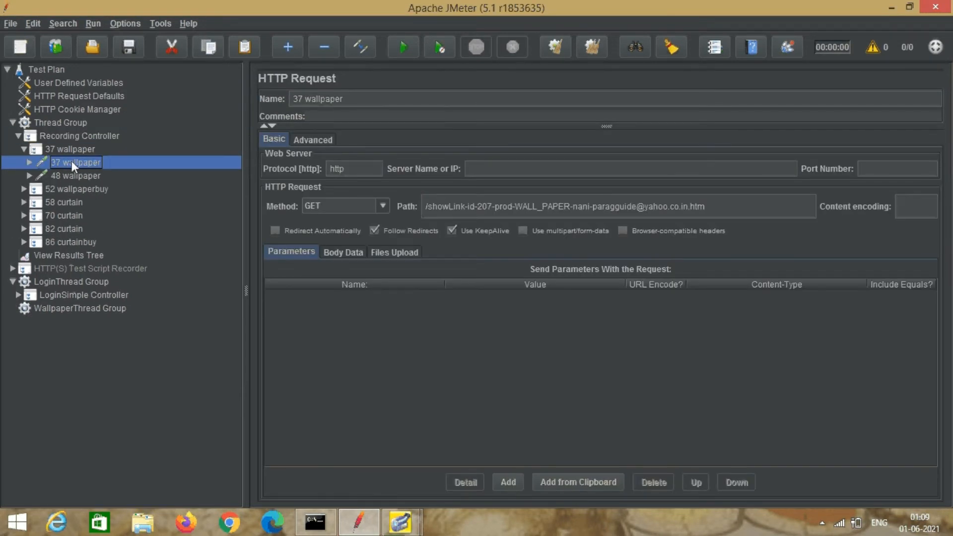
left_click_drag(71, 160, 76, 306)
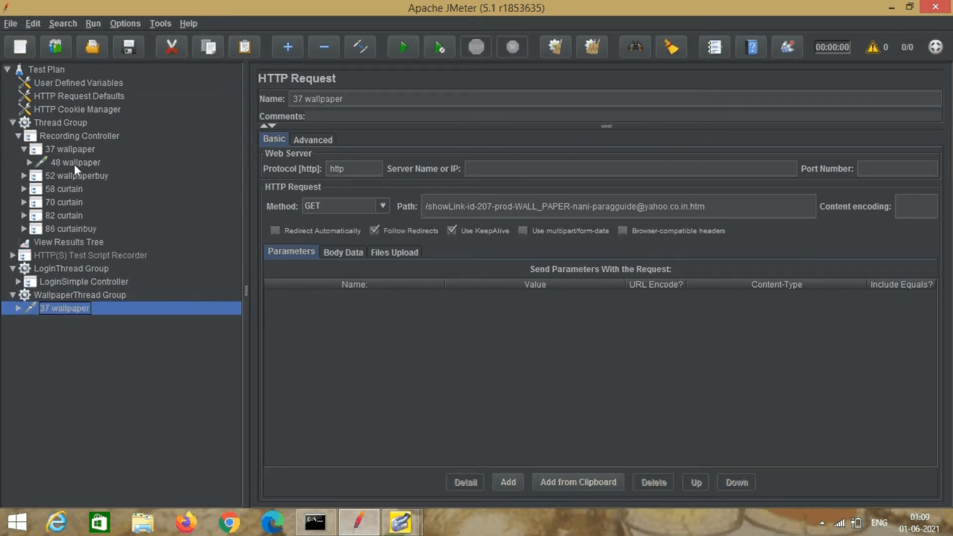
left_click(73, 163)
right_click(76, 149)
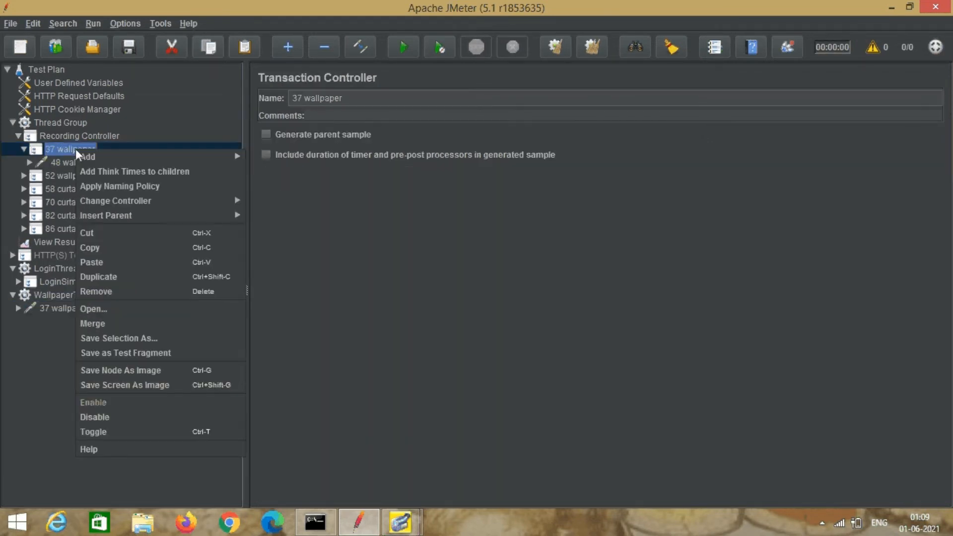
left_click(113, 292)
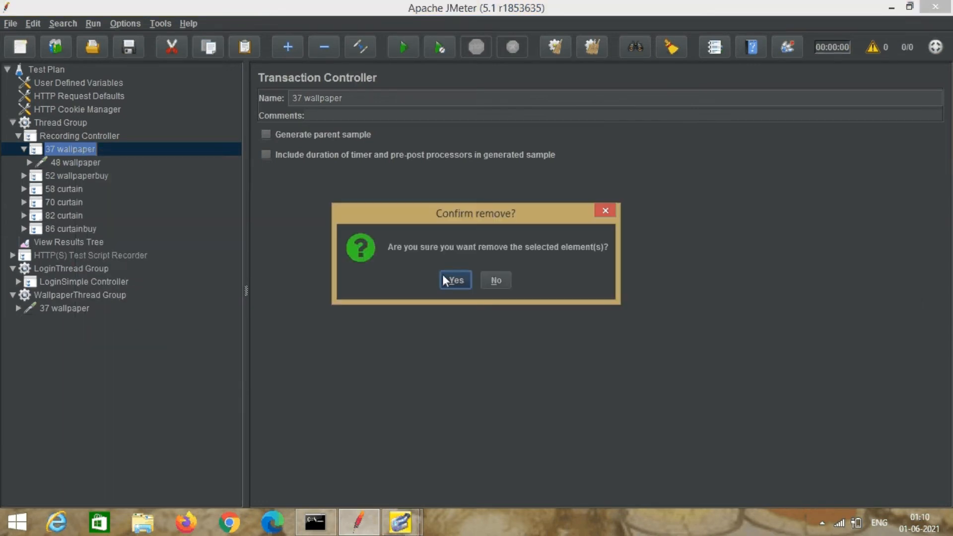
left_click(448, 278)
Move the 52 wallpaperbuy POST request into WallpaperThread Group and remove its controller.
left_click(60, 150)
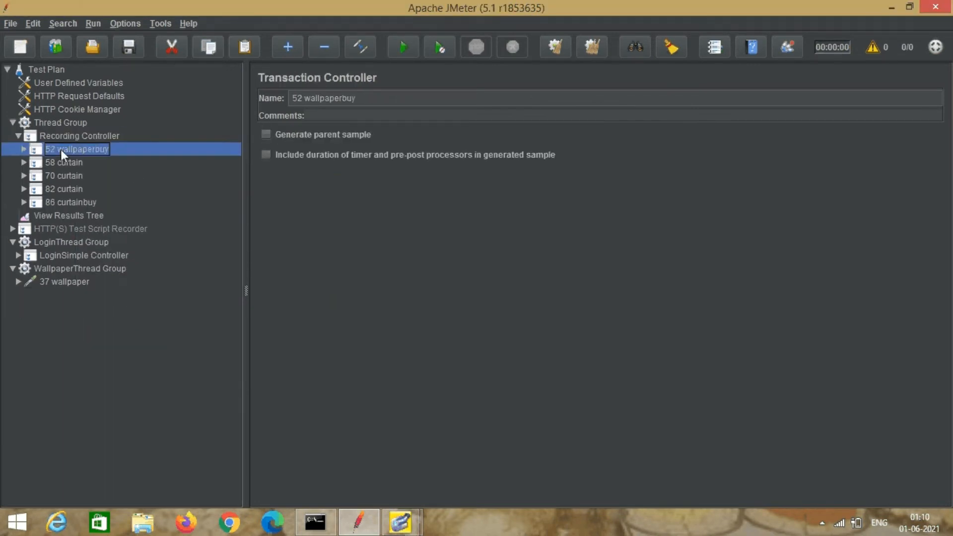
left_click(23, 149)
left_click(94, 163)
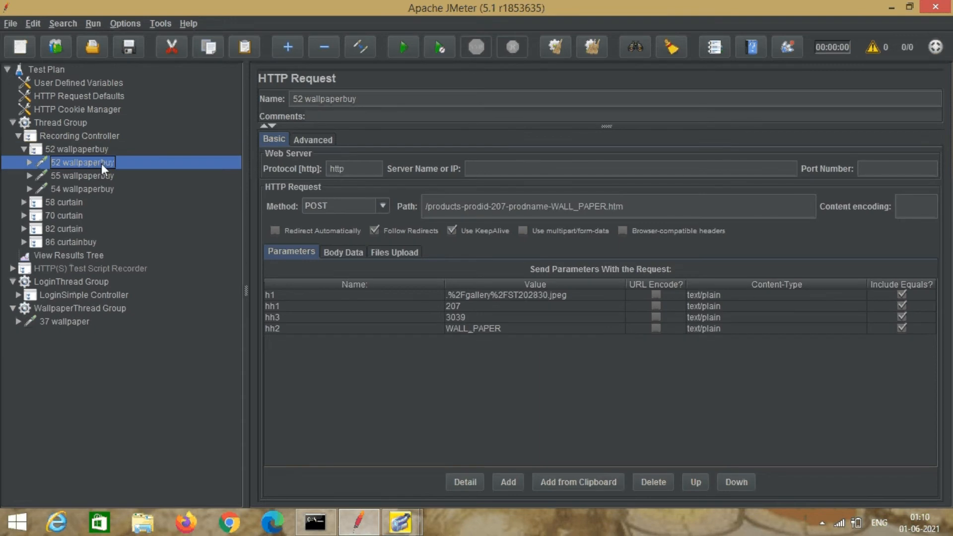
left_click_drag(85, 163, 80, 308)
left_click(88, 162)
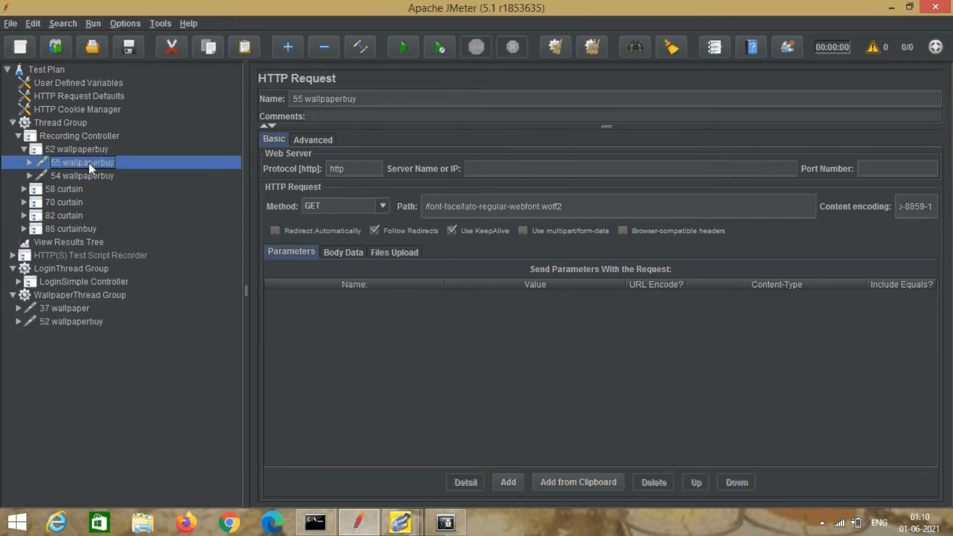
left_click(88, 175)
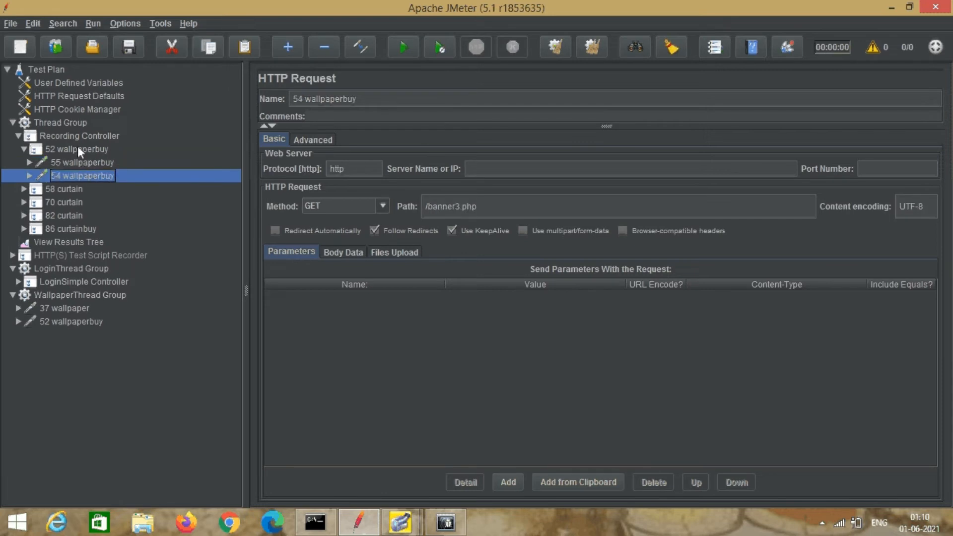
right_click(78, 149)
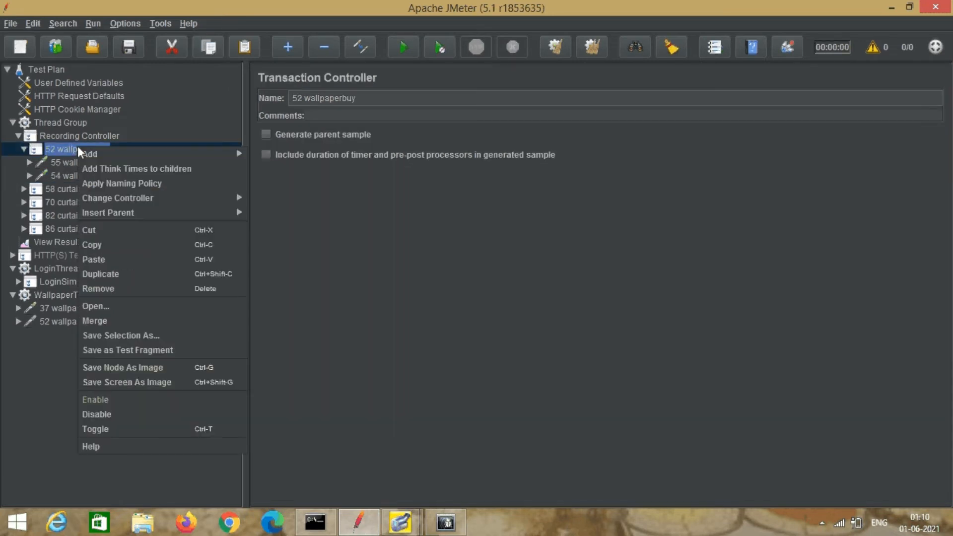
left_click(109, 289)
left_click(458, 277)
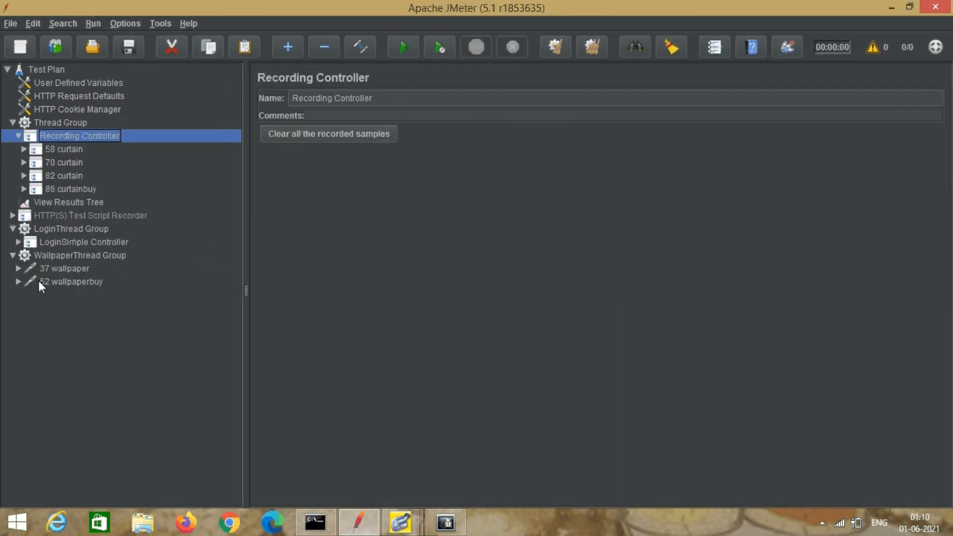
Rename the moved requests to wallpaper and wallpaperbuy by deleting their number prefixes.
left_click(41, 271)
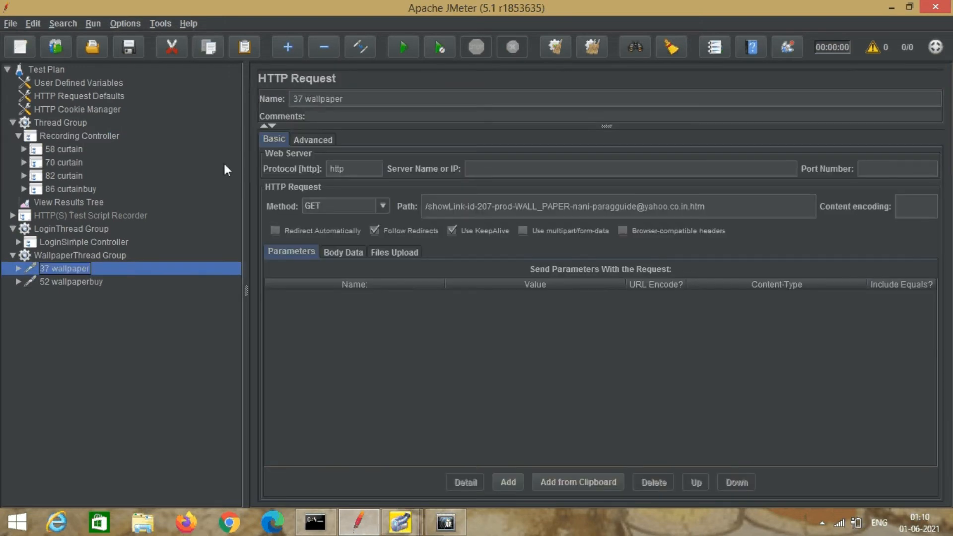
left_click(303, 99)
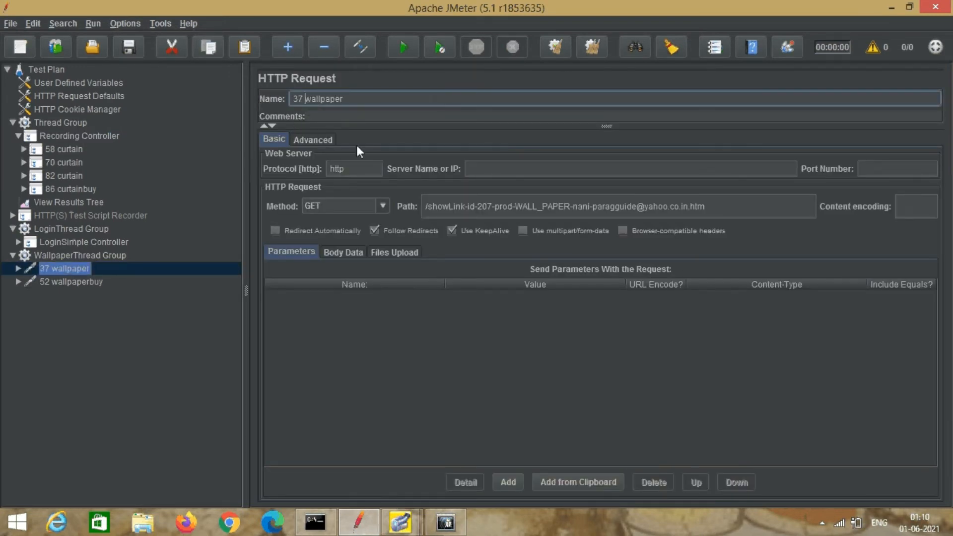
key("BackSpace")
key("BackSpace")
key("BackSpace")
left_click(95, 282)
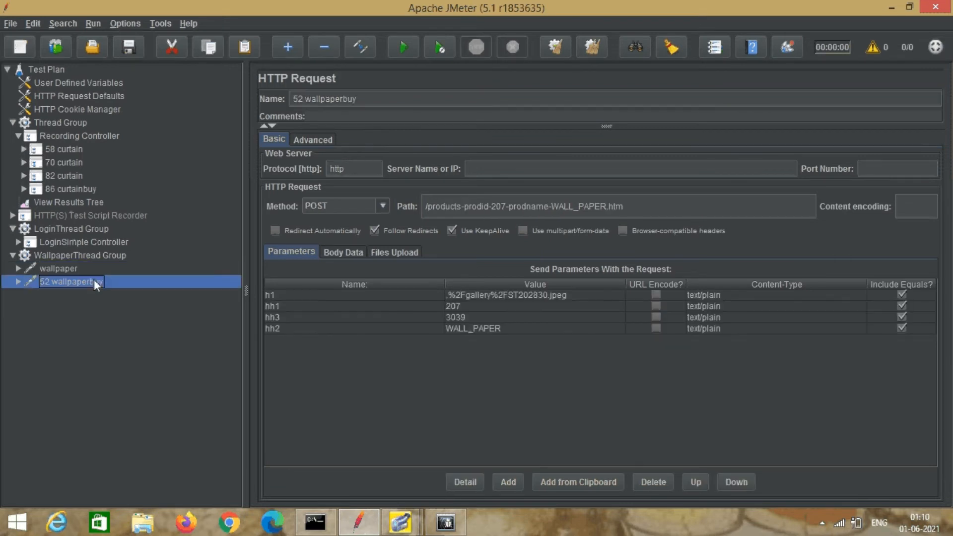
left_click(305, 97)
key("BackSpace")
key("BackSpace")
key("BackSpace")
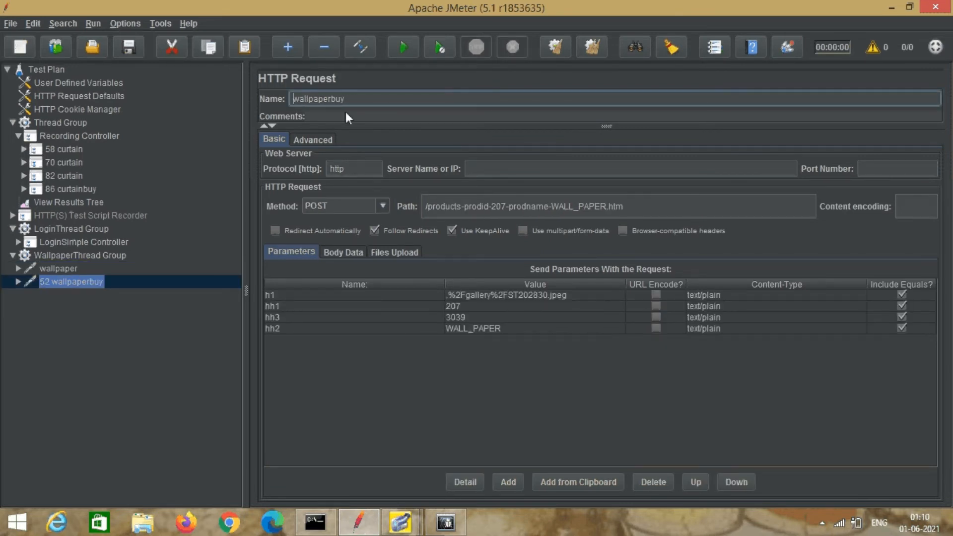
Add another Thread Group to the Test Plan named CurtainThread Group.
right_click(48, 68)
mouse_move(65, 75)
mouse_move(210, 74)
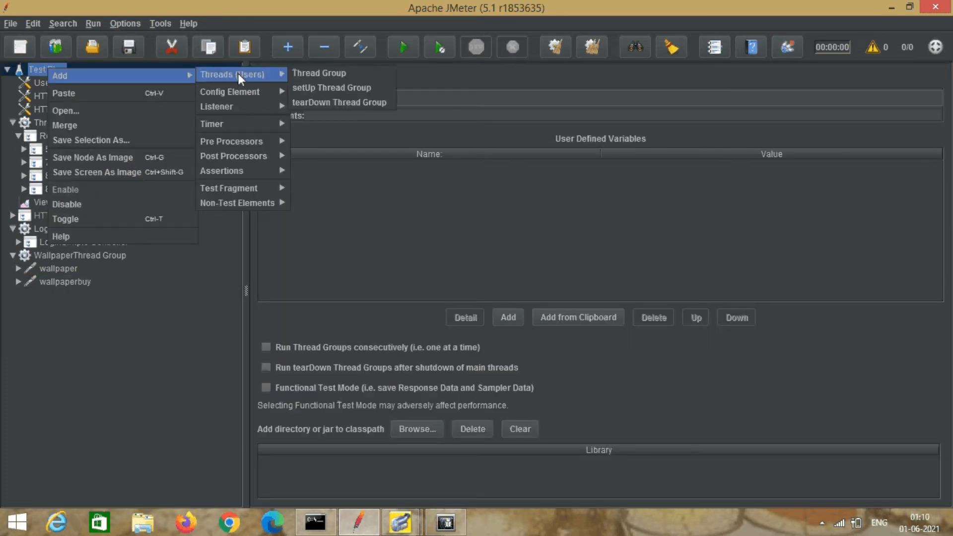
left_click(323, 73)
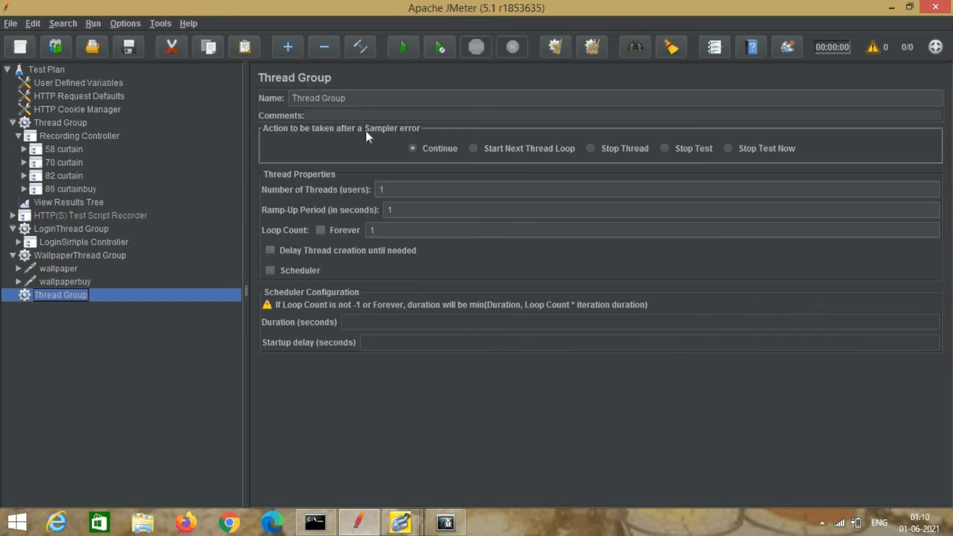
left_click(293, 99)
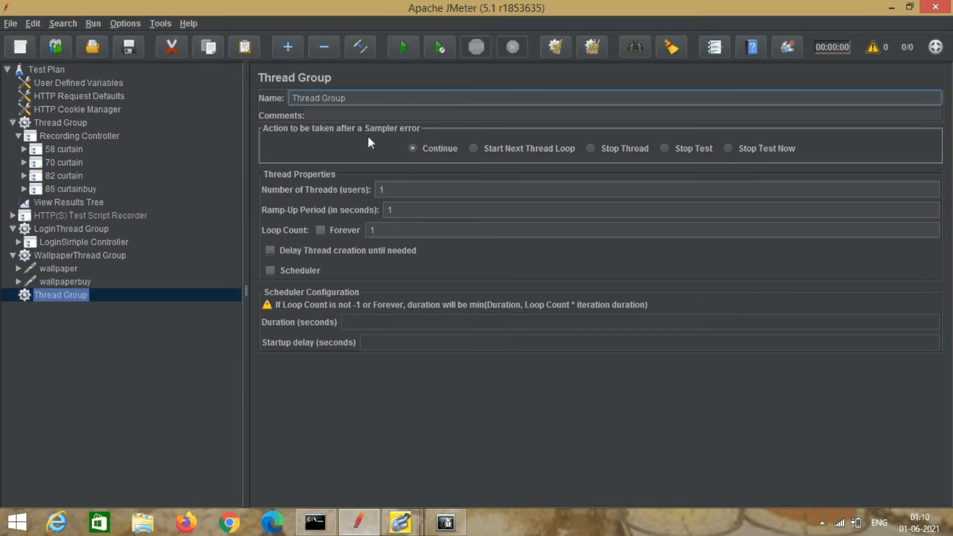
type("Curtain")
left_click(88, 255)
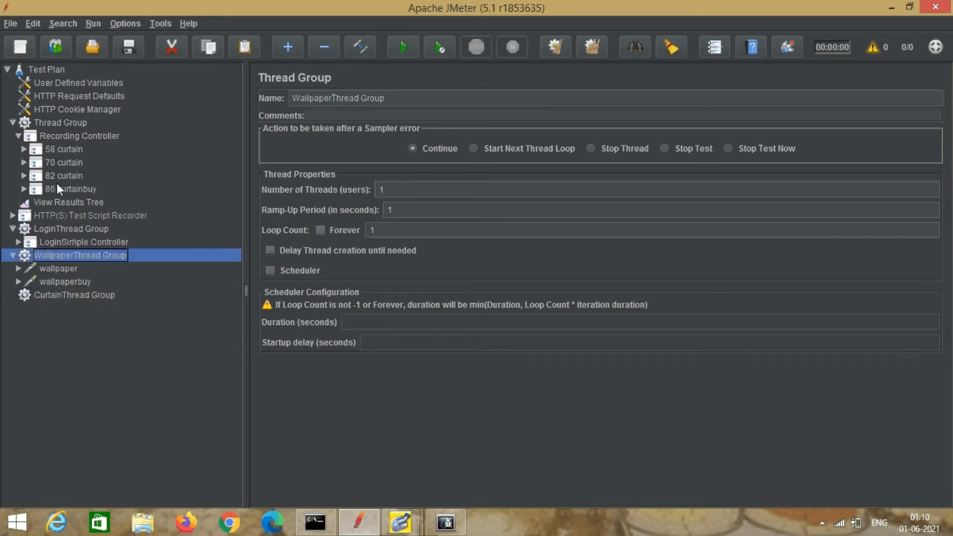
left_click(58, 162)
Review the 58–62 curtain requests and remove the 58 curtain controller.
left_click(11, 150)
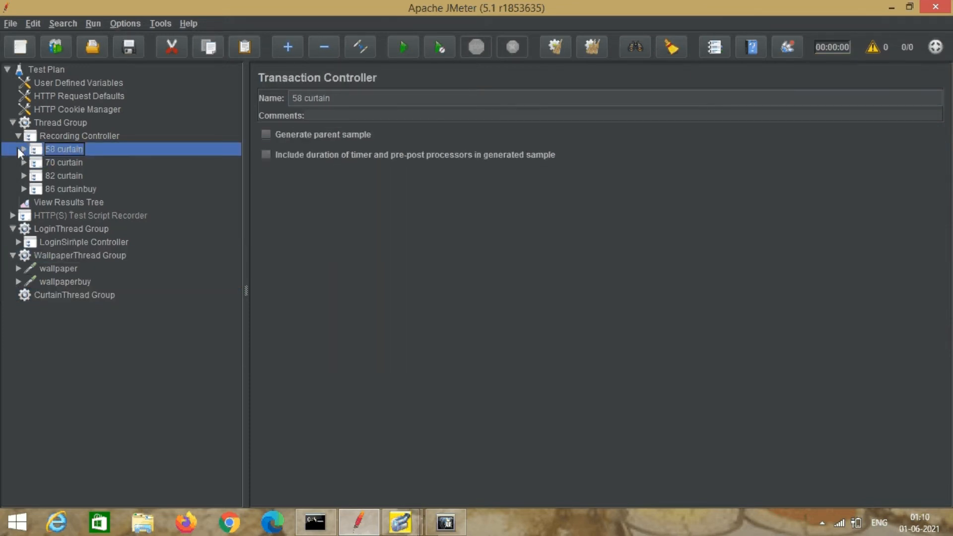
left_click(21, 150)
left_click(69, 160)
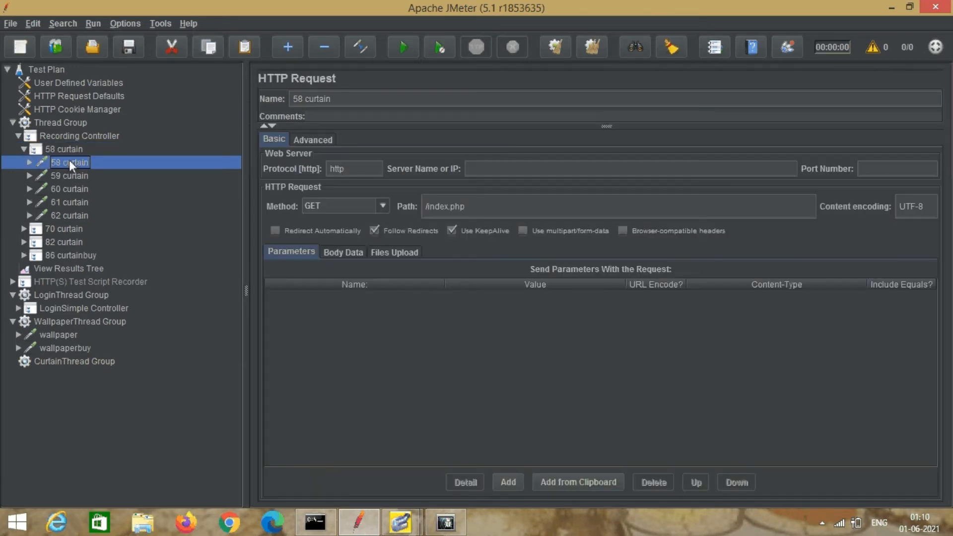
left_click(65, 177)
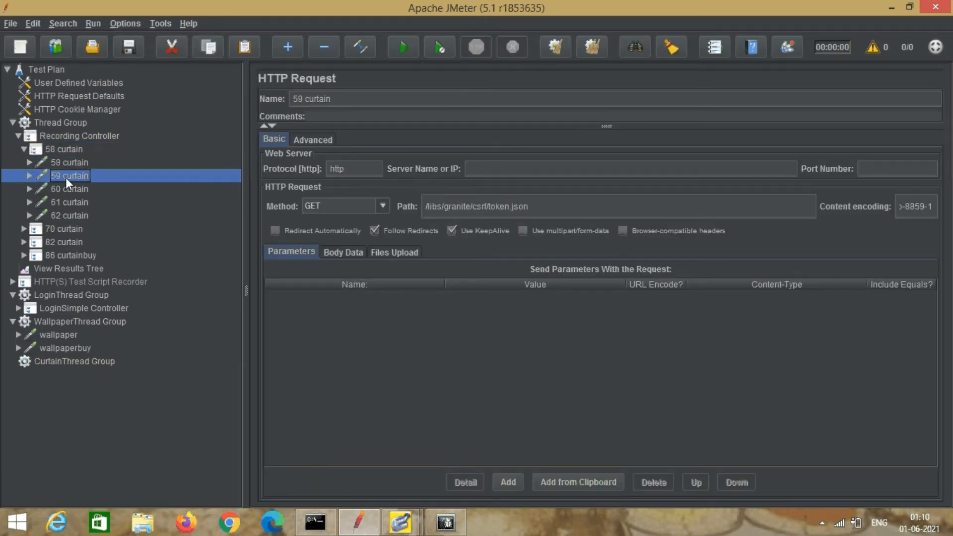
left_click(68, 187)
left_click(69, 202)
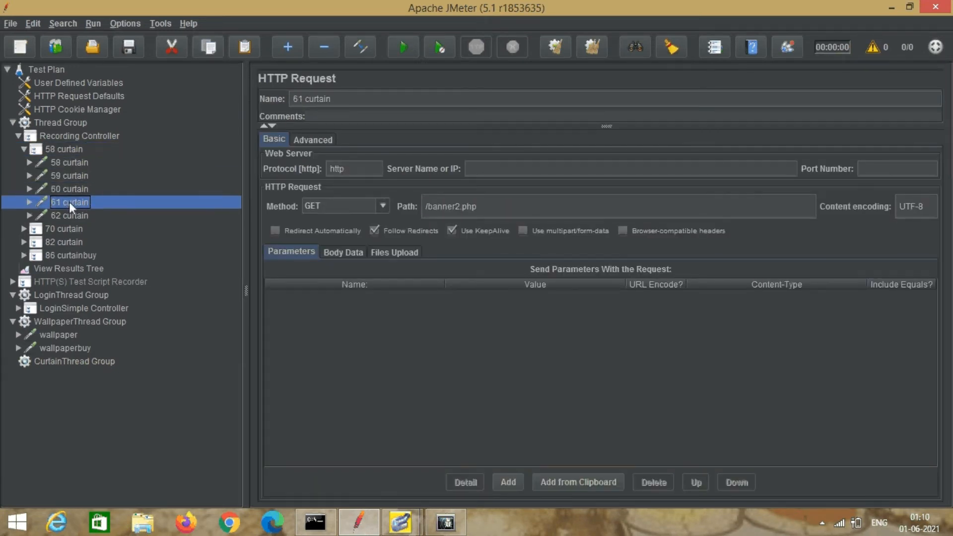
left_click(73, 216)
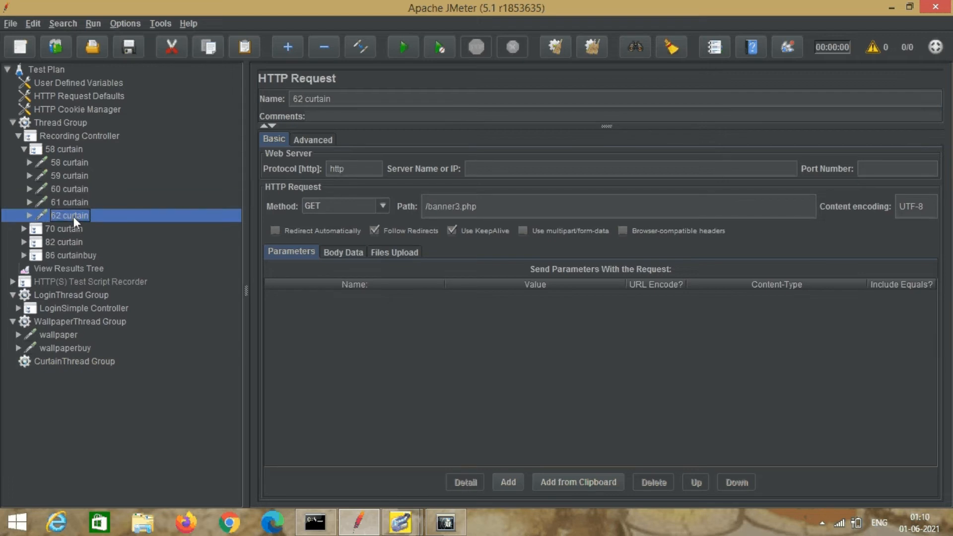
right_click(54, 148)
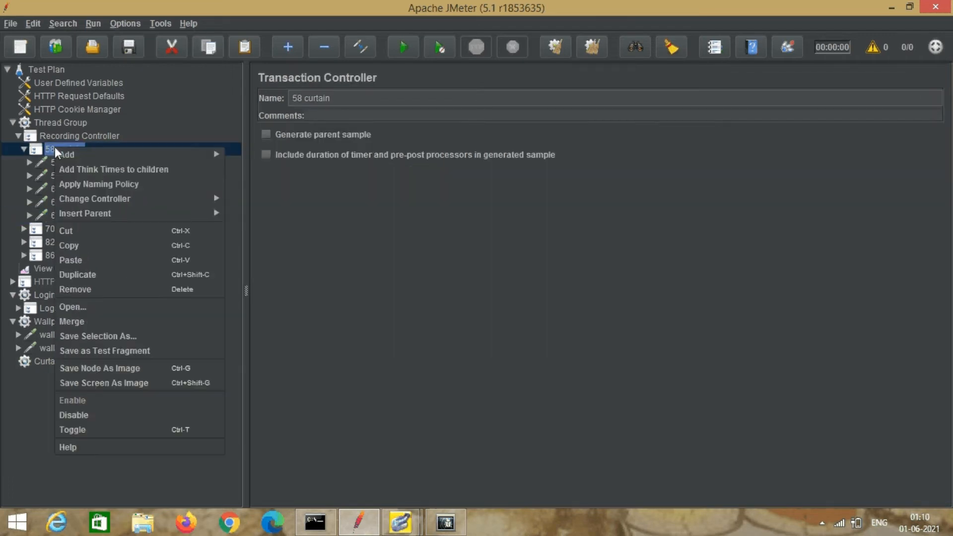
left_click(88, 289)
left_click(454, 278)
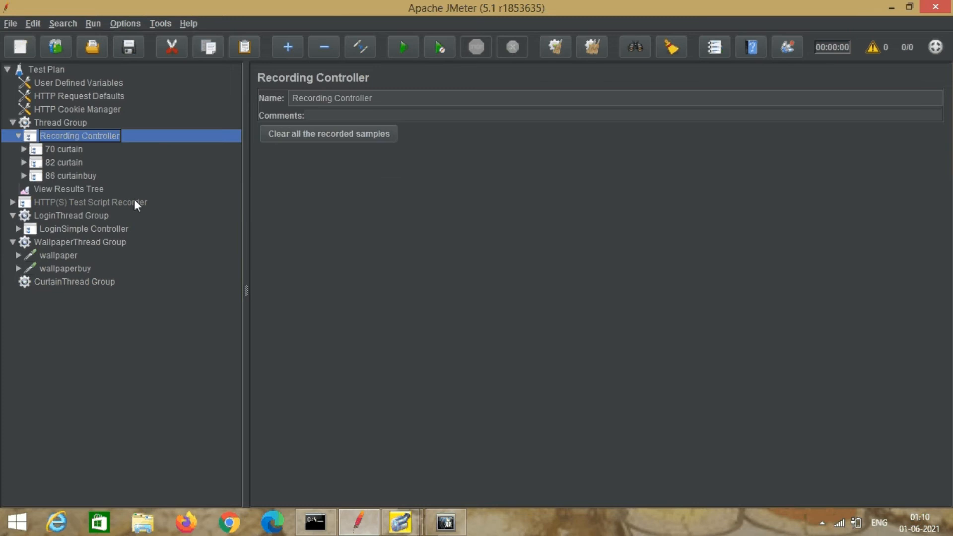
Move the 70 curtain request into CurtainThread Group and remove the 70 curtain controller.
left_click(71, 150)
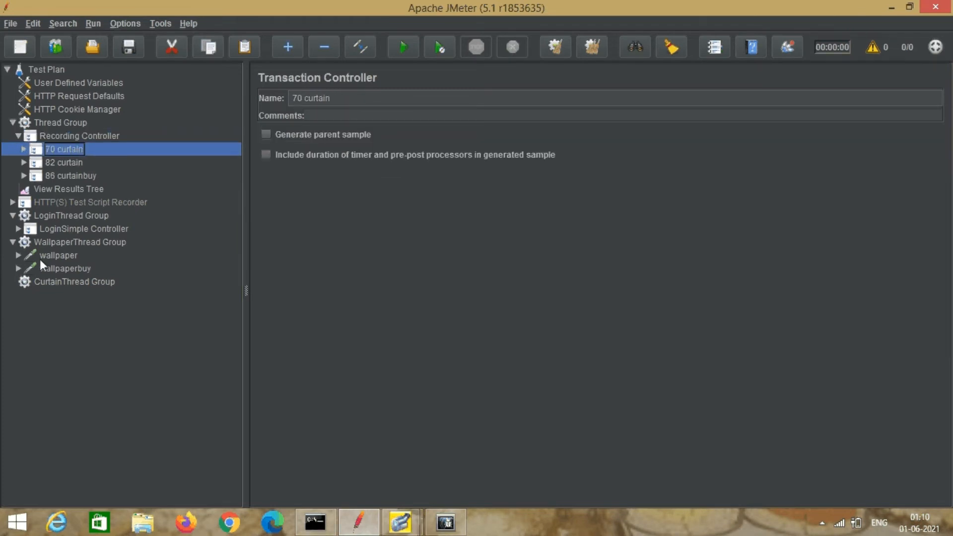
left_click(24, 149)
left_click(72, 163)
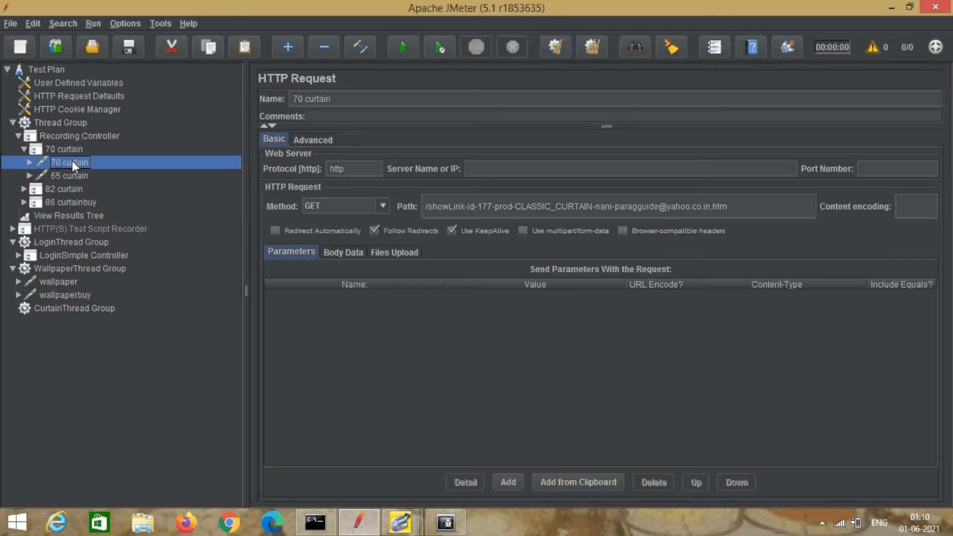
left_click_drag(70, 162, 69, 306)
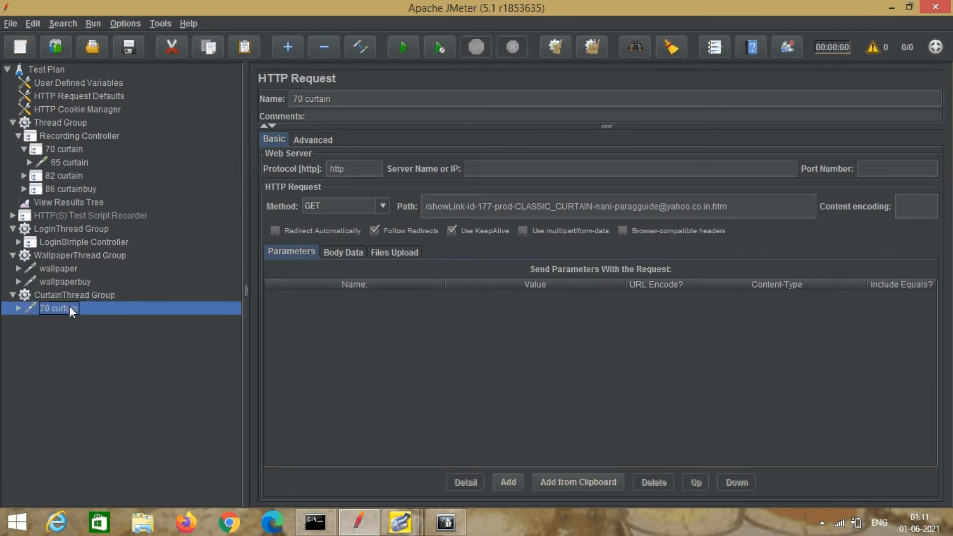
left_click(65, 159)
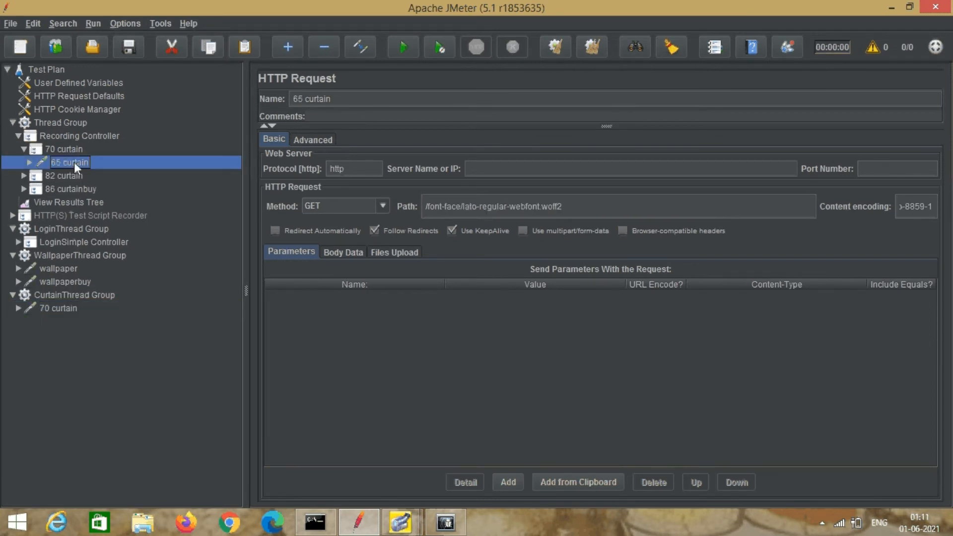
left_click(61, 150)
right_click(60, 149)
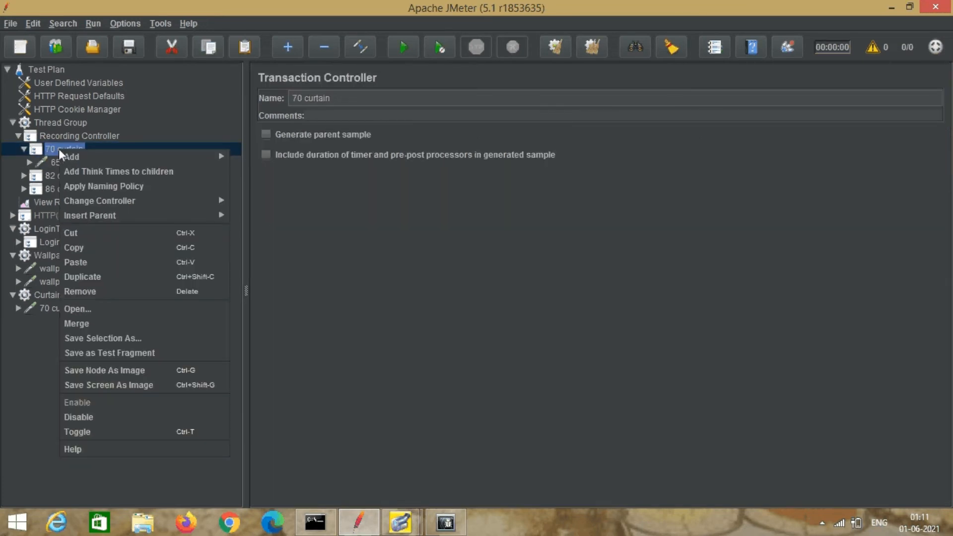
left_click(91, 290)
left_click(456, 280)
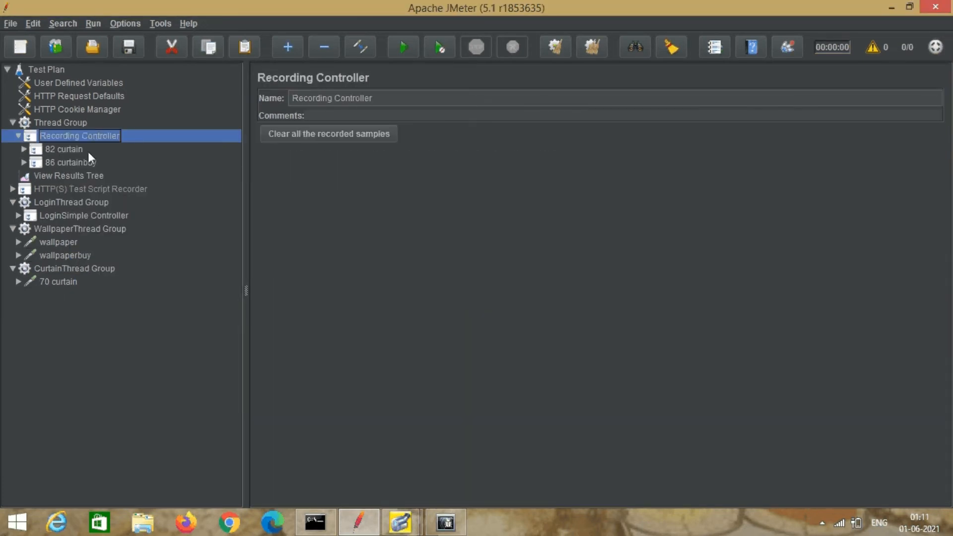
Move the 86 curtainbuy HTTP Request from the Recording Controller into CurtainThread Group.
left_click(73, 150)
left_click(23, 148)
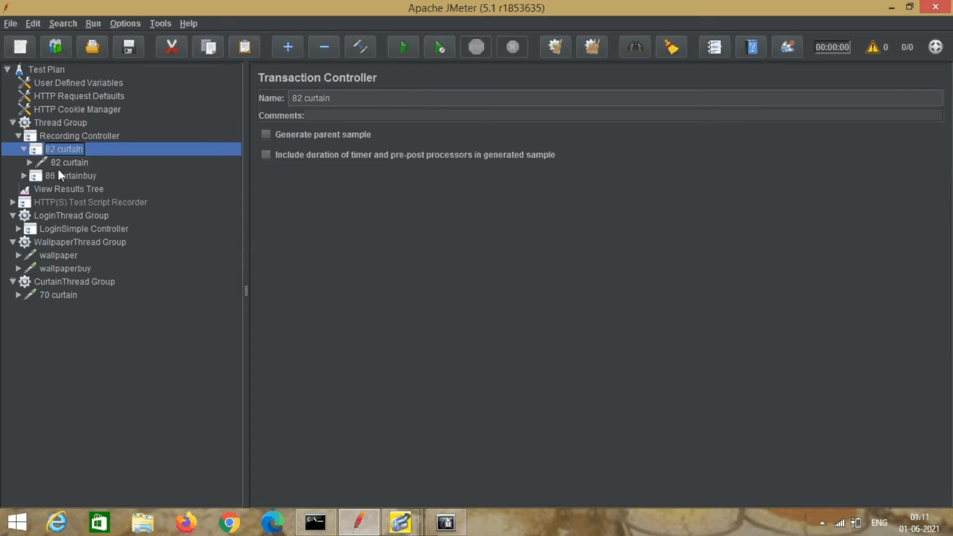
left_click(72, 163)
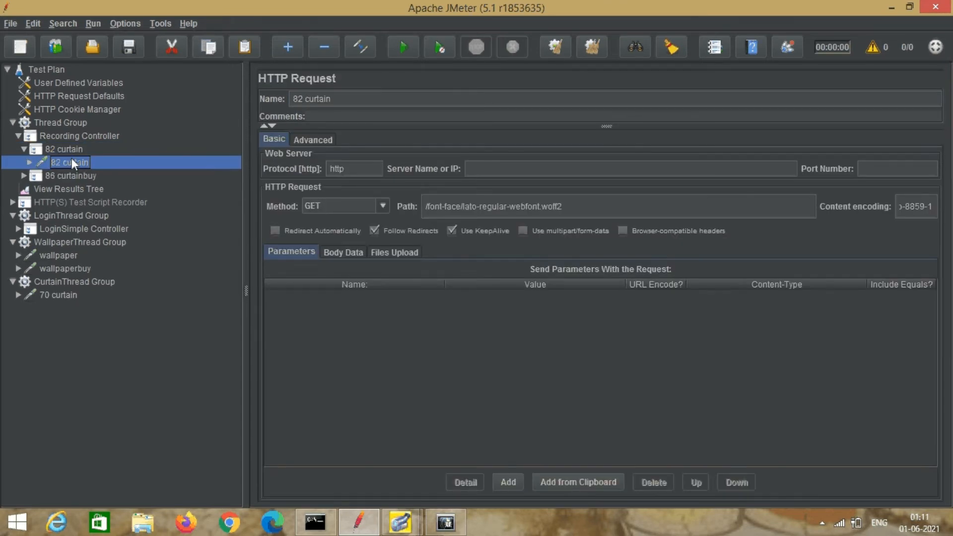
left_click(24, 176)
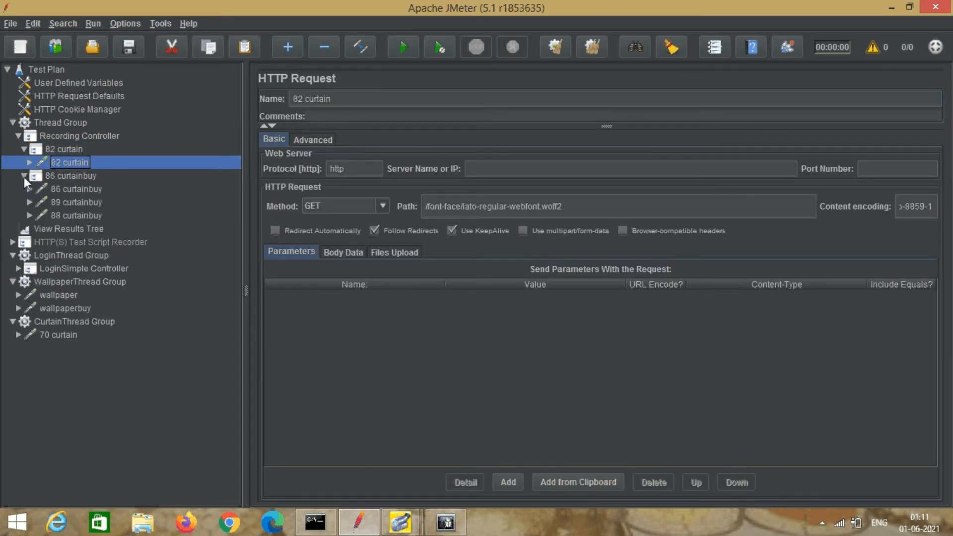
left_click(76, 189)
left_click_drag(80, 186, 82, 320)
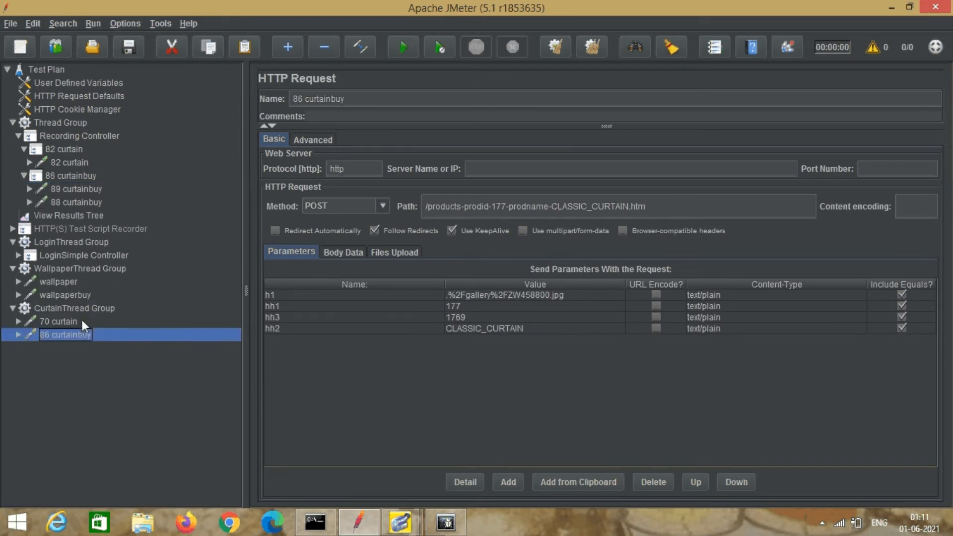
left_click(82, 188)
left_click(91, 200)
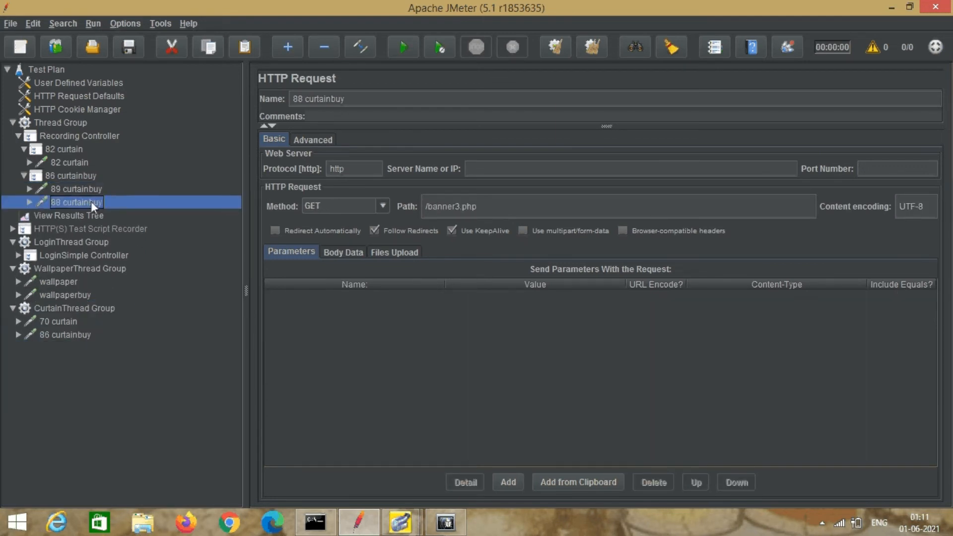
Remove the now-empty 82 curtain and 86 curtainbuy controllers, confirming each deletion.
left_click(70, 150)
right_click(70, 150)
left_click(108, 292)
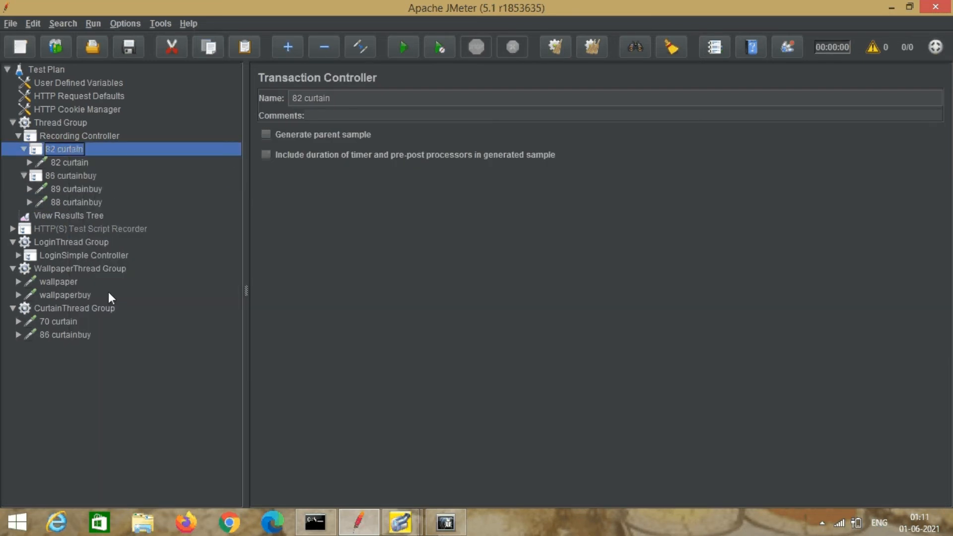
left_click(450, 278)
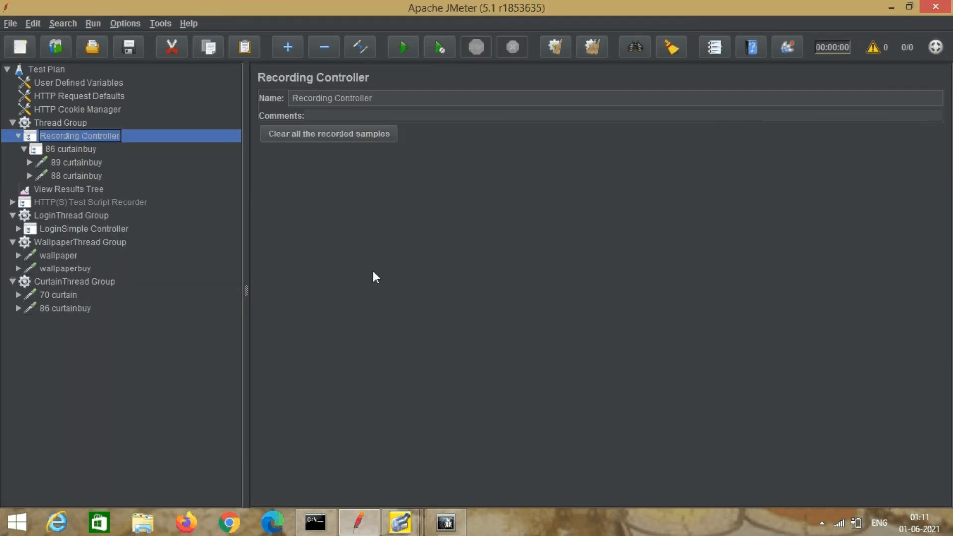
left_click(77, 149)
right_click(76, 150)
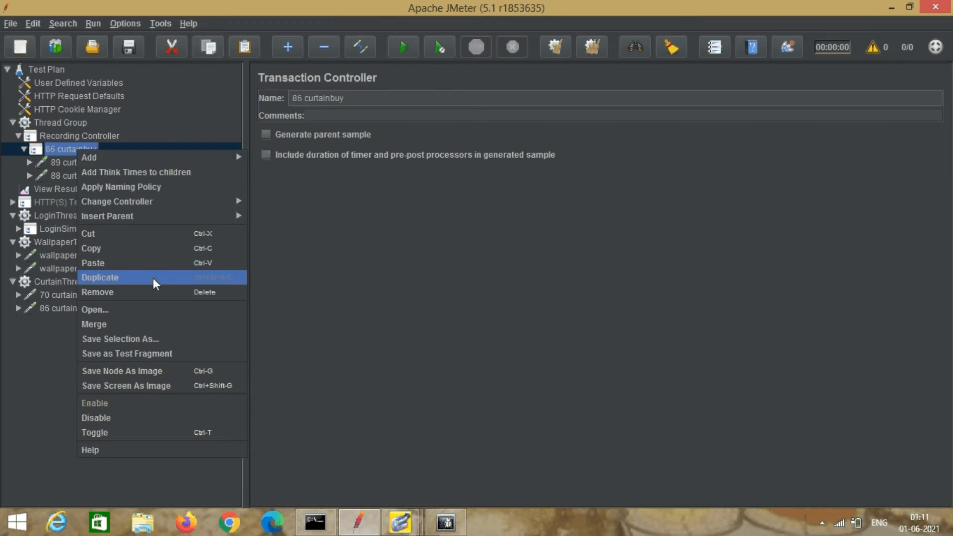
left_click(154, 292)
left_click(453, 277)
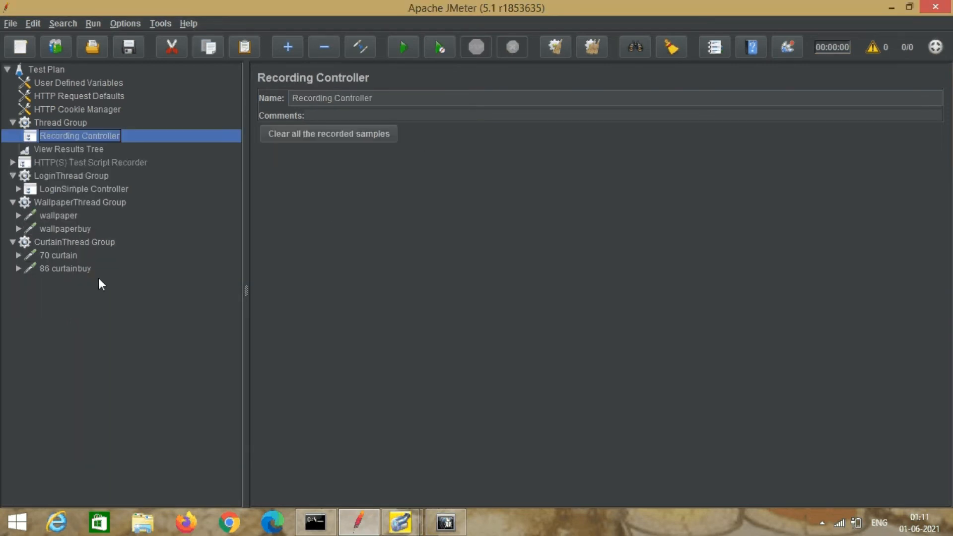
left_click(59, 256)
Rename the CurtainThread requests to 'curtain' and 'curtainbuy' by deleting the 70 and 86 prefixes.
left_click(304, 98)
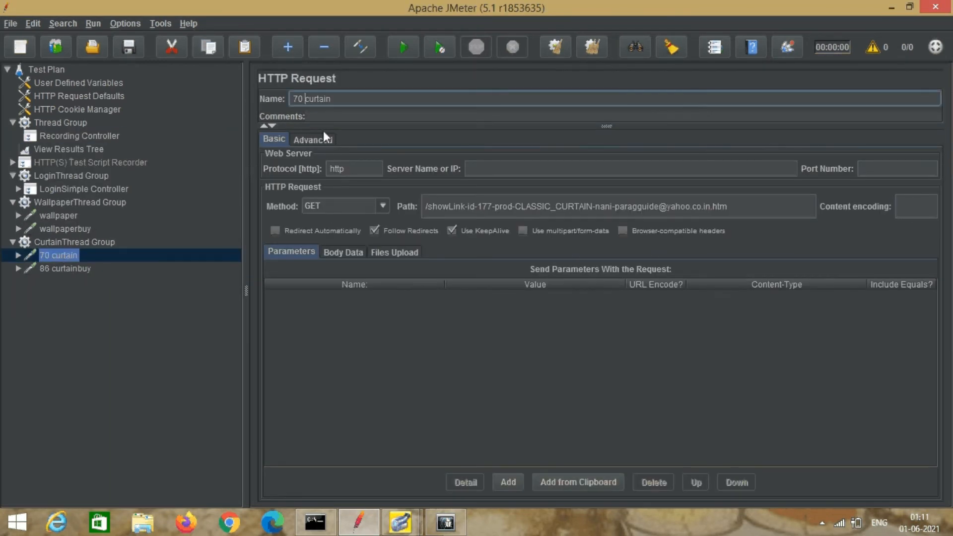
key("BackSpace")
key("BackSpace")
key("BackSpace")
left_click(76, 268)
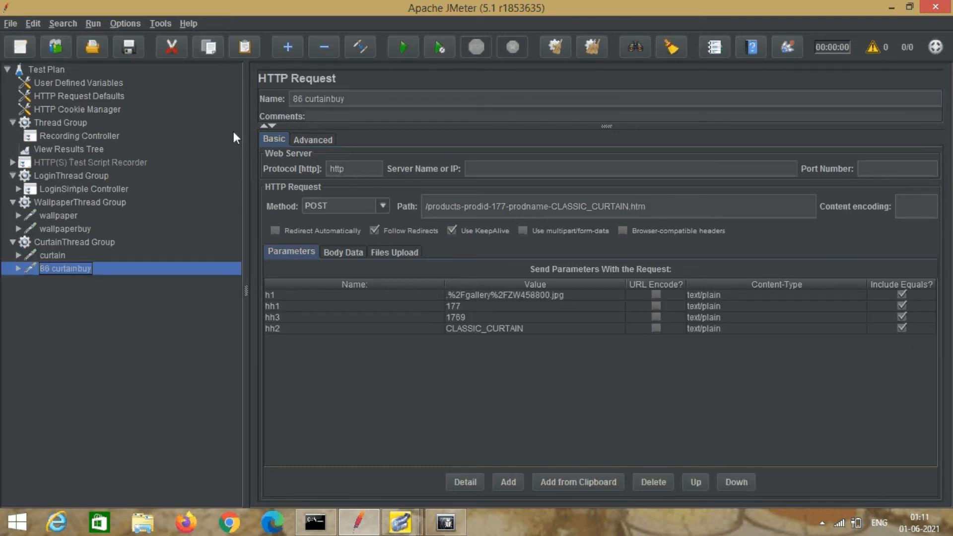
left_click(306, 100)
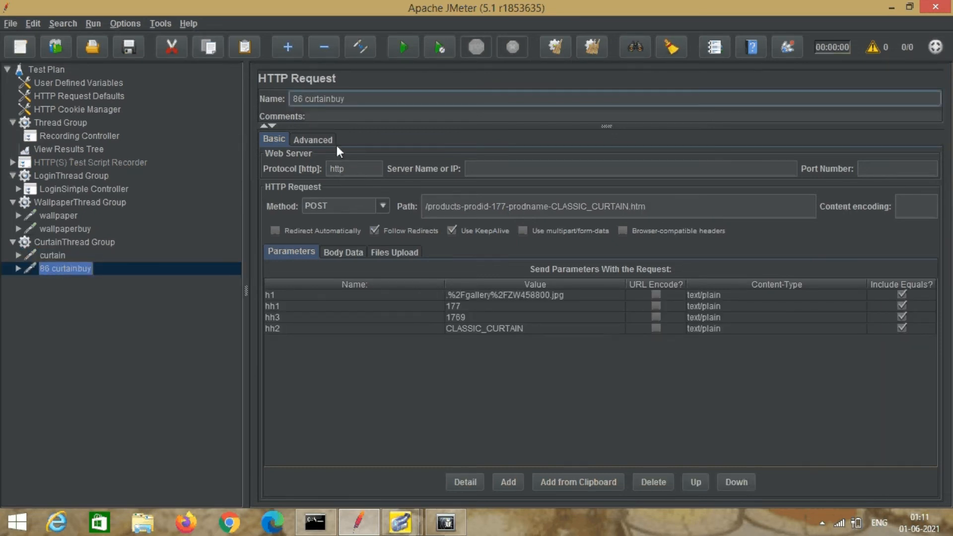
key("BackSpace")
key("BackSpace")
key("BackSpace")
Review the LoginPage, enter userid, submit button and Login Sucess requests under LoginSimple Controller.
left_click(18, 189)
left_click(89, 202)
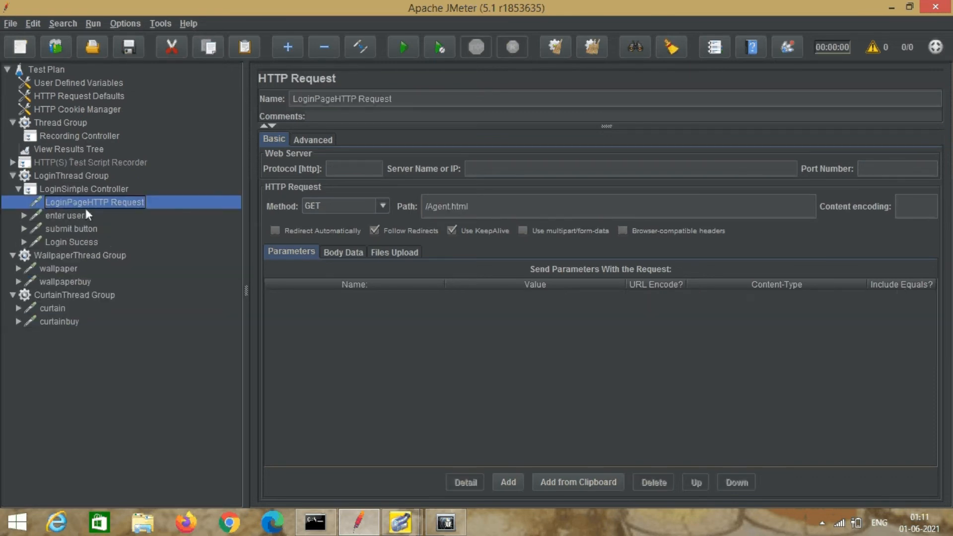
left_click(84, 216)
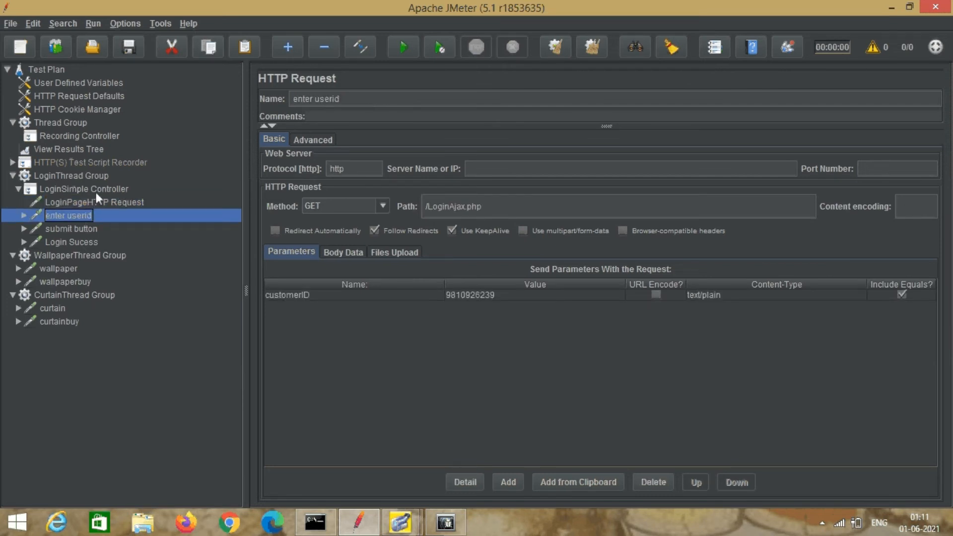
left_click(82, 229)
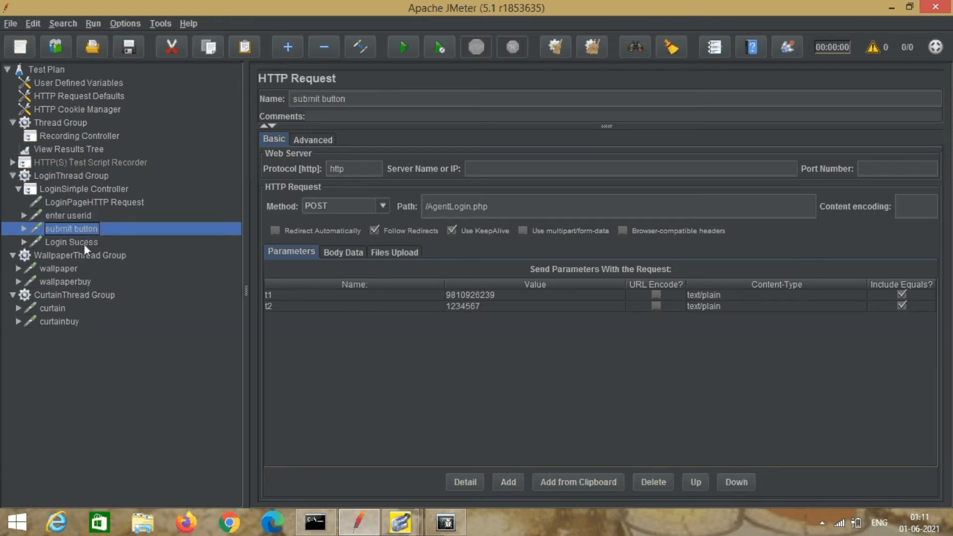
left_click(85, 244)
left_click(19, 190)
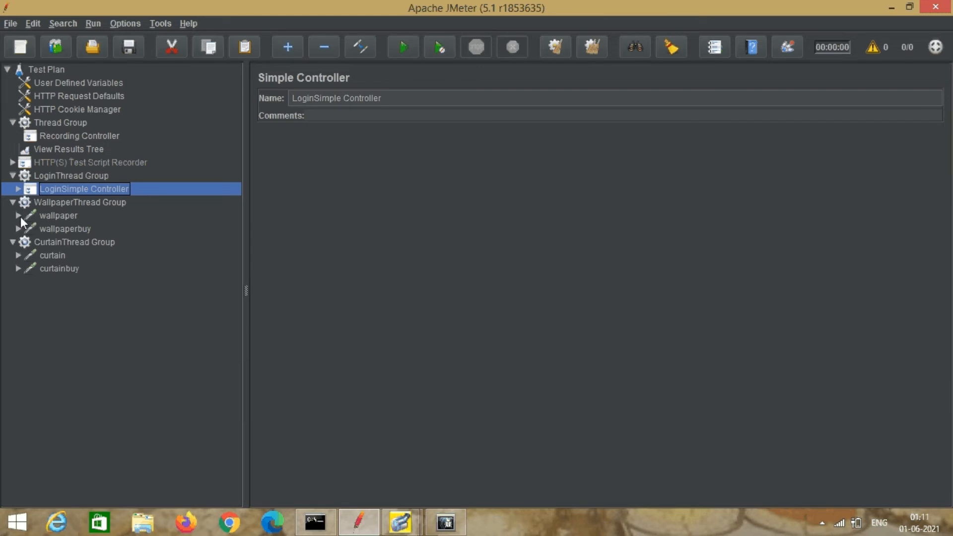
Check the wallpaper, wallpaperbuy, curtain and curtainbuy requests and the wallpaper header manager.
left_click(18, 215)
left_click(19, 217)
left_click(18, 215)
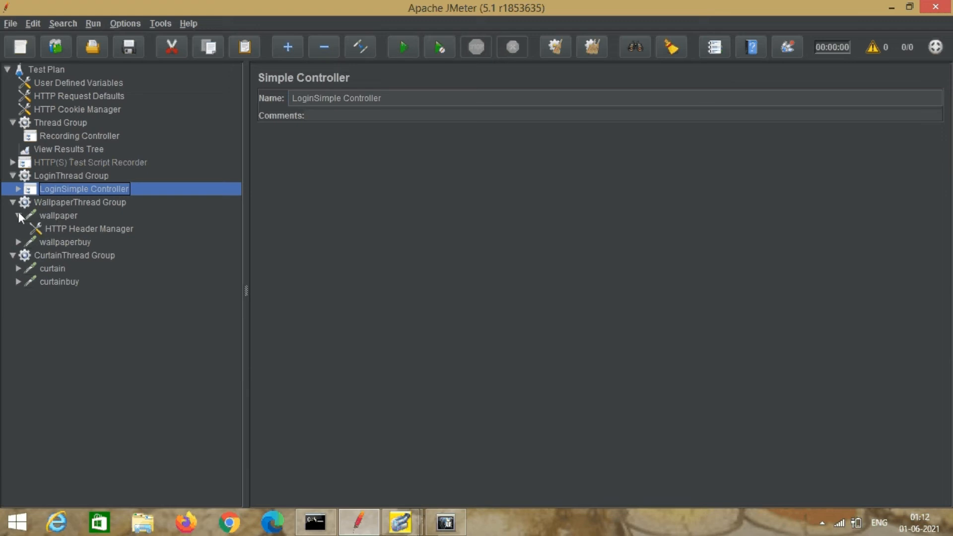
left_click(19, 216)
left_click(42, 215)
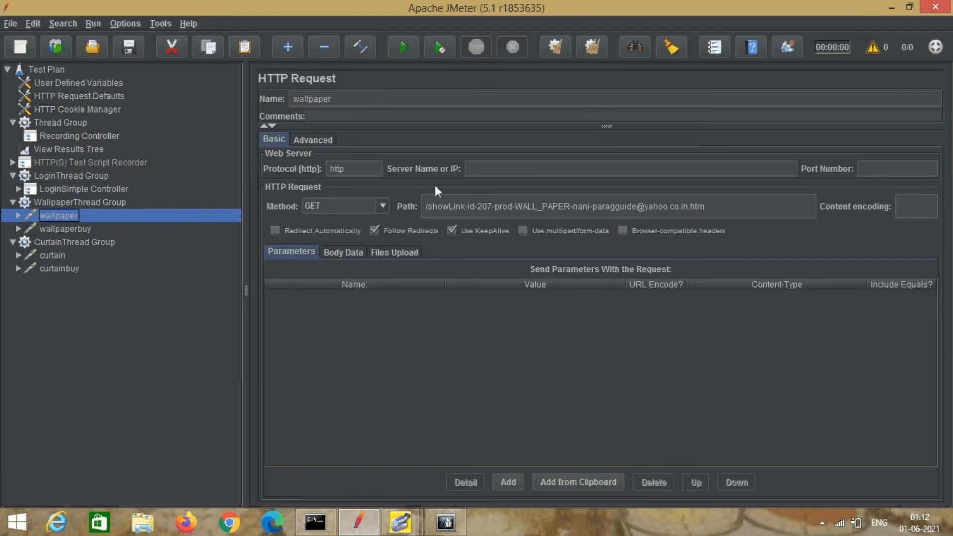
left_click(69, 228)
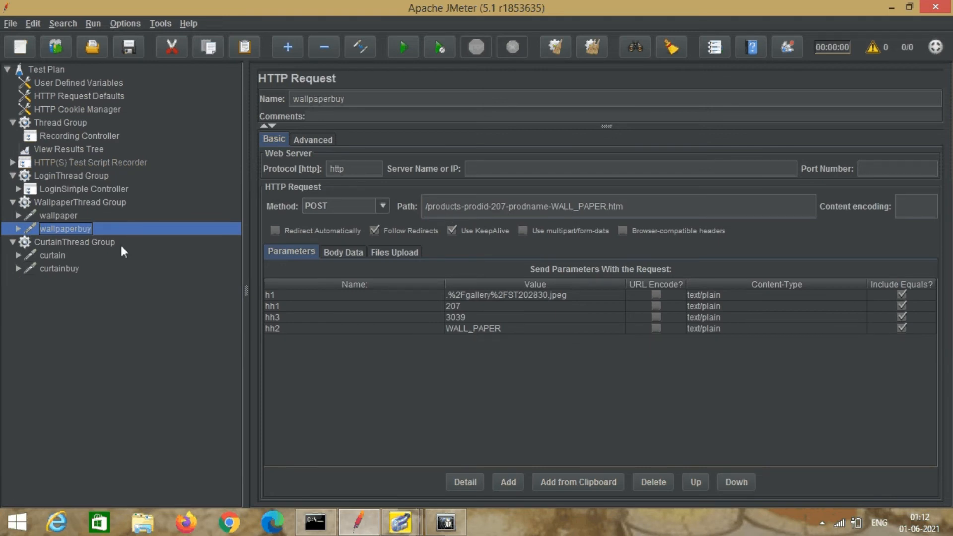
left_click(47, 256)
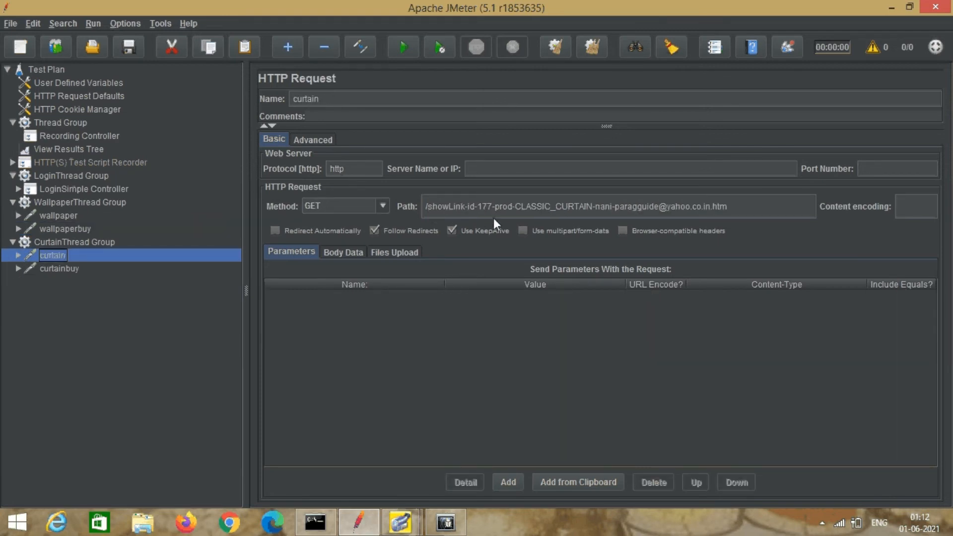
left_click(69, 268)
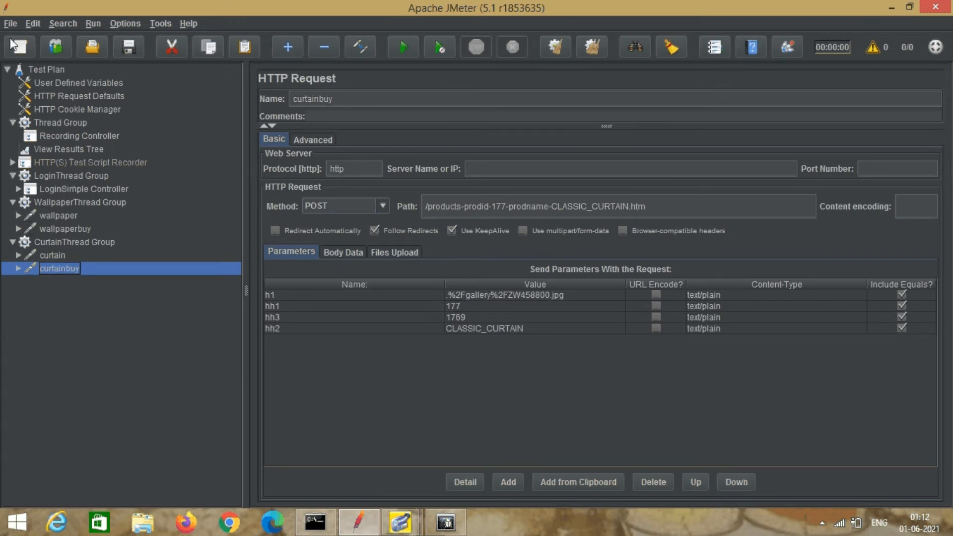
Start saving the test plan from the File menu, proposing curtainbuy.jmx in Temp.
left_click(10, 24)
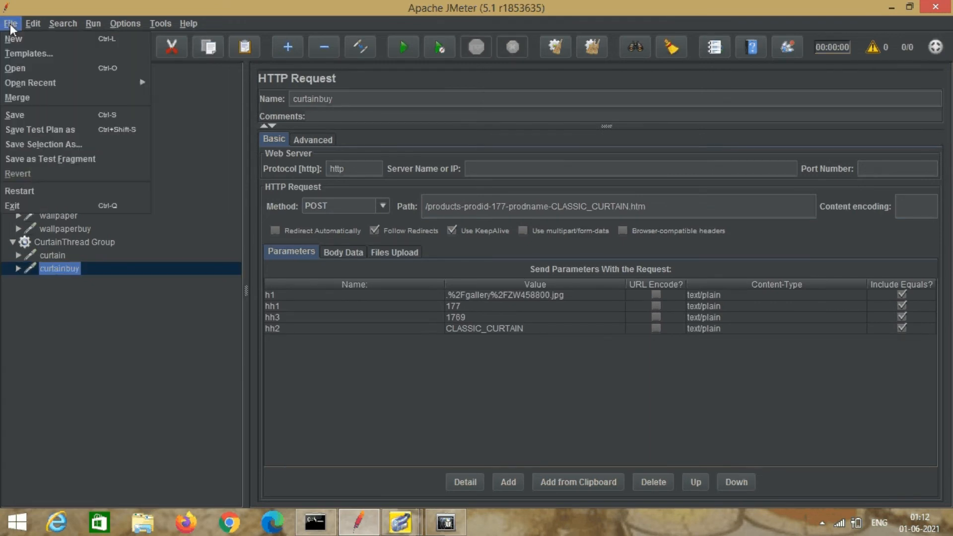
left_click(28, 114)
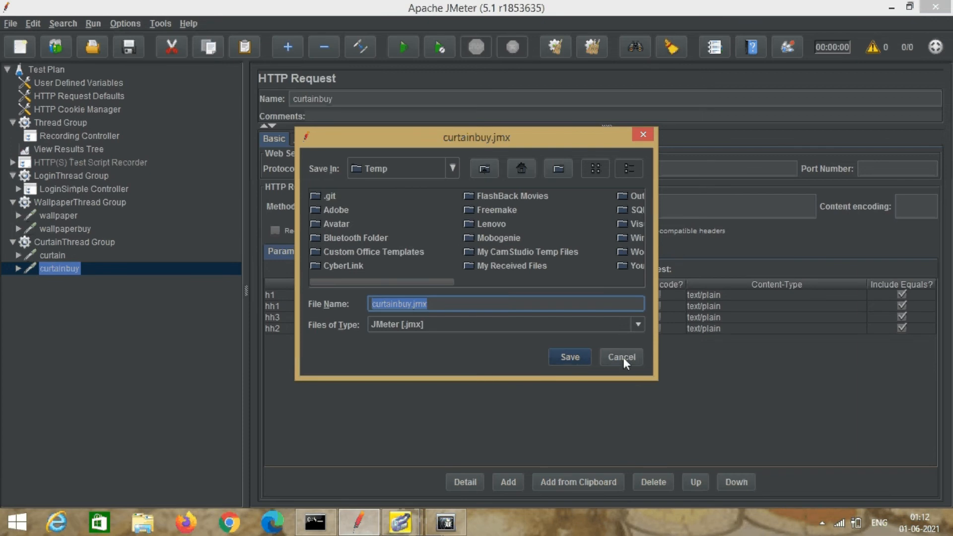
mouse_move(400, 523)
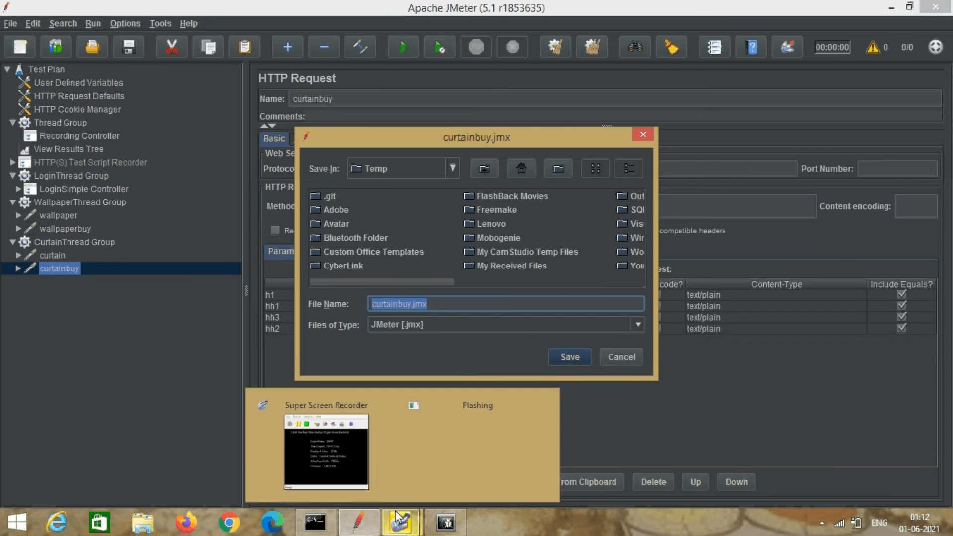
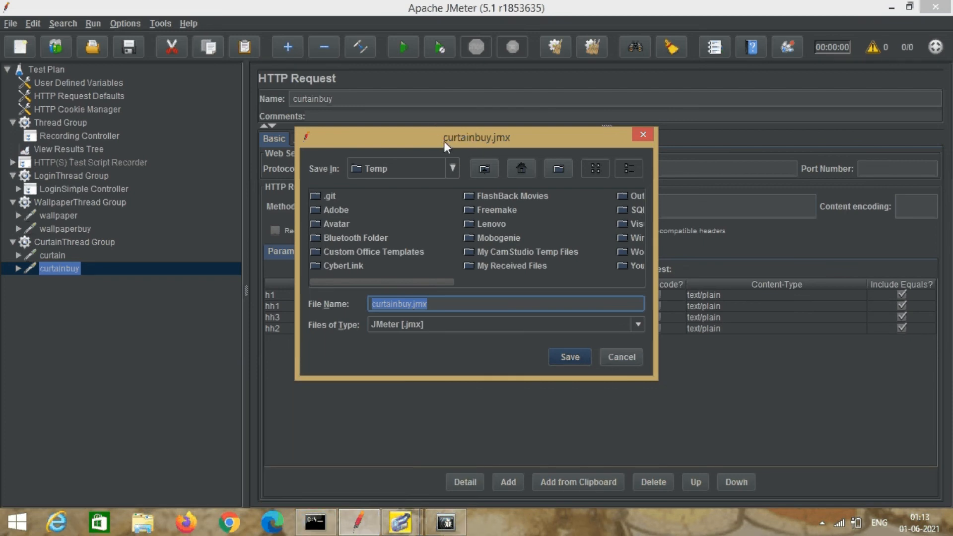
Save the test plan as printingaddarecording.jmx on drive LENOVO (D:).
key("Escape")
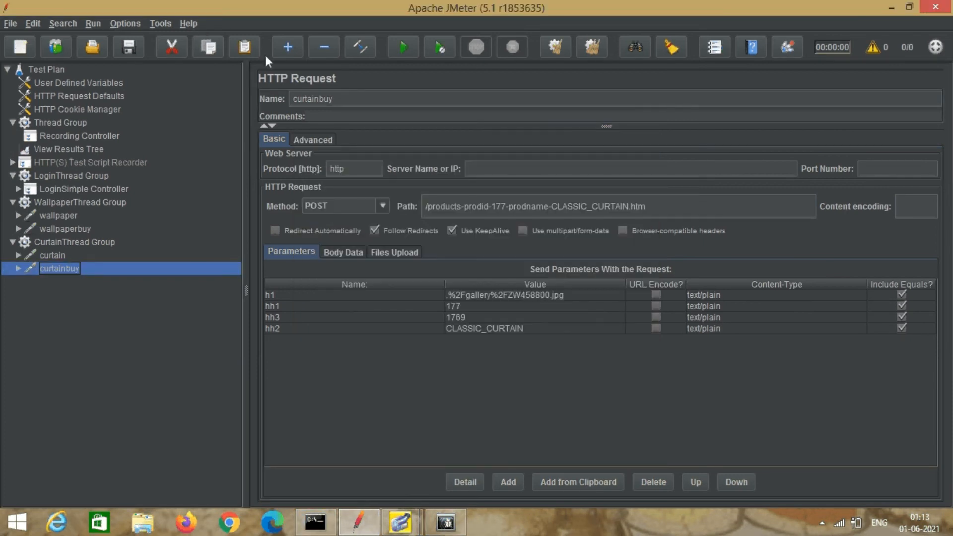
left_click(10, 24)
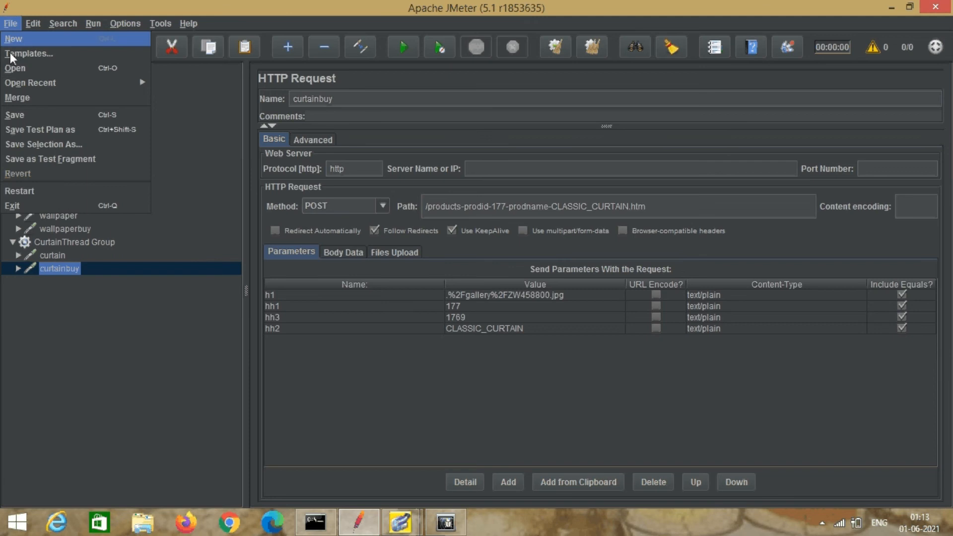
left_click(26, 115)
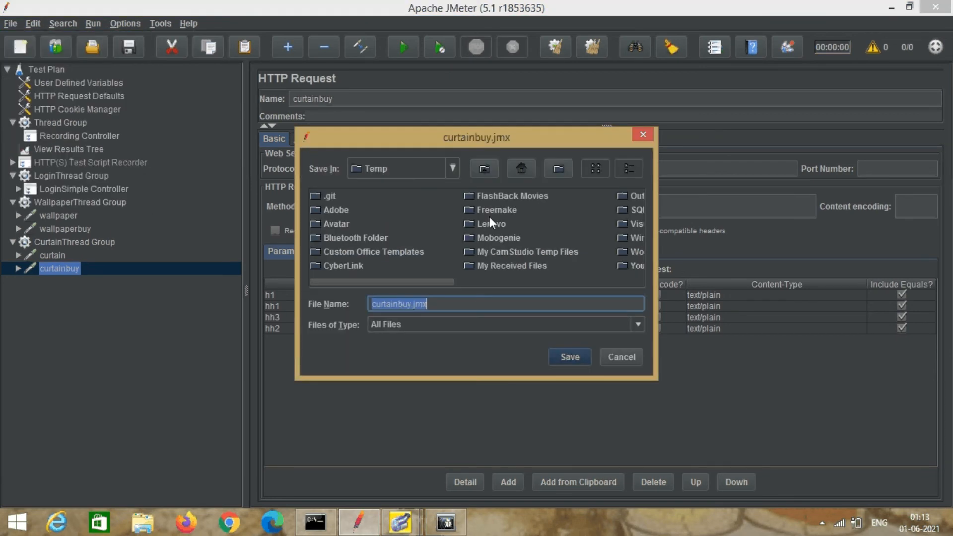
left_click(453, 169)
left_click(422, 201)
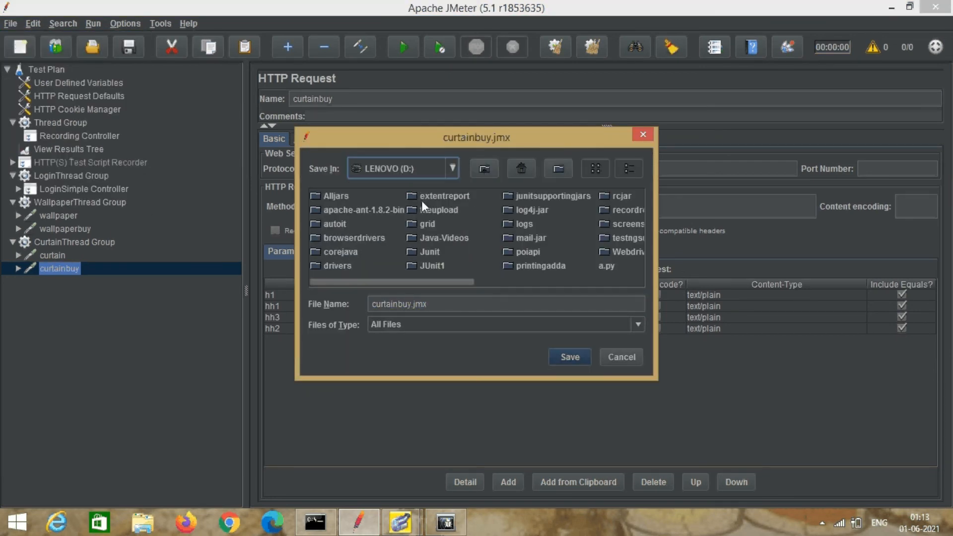
left_click(411, 304)
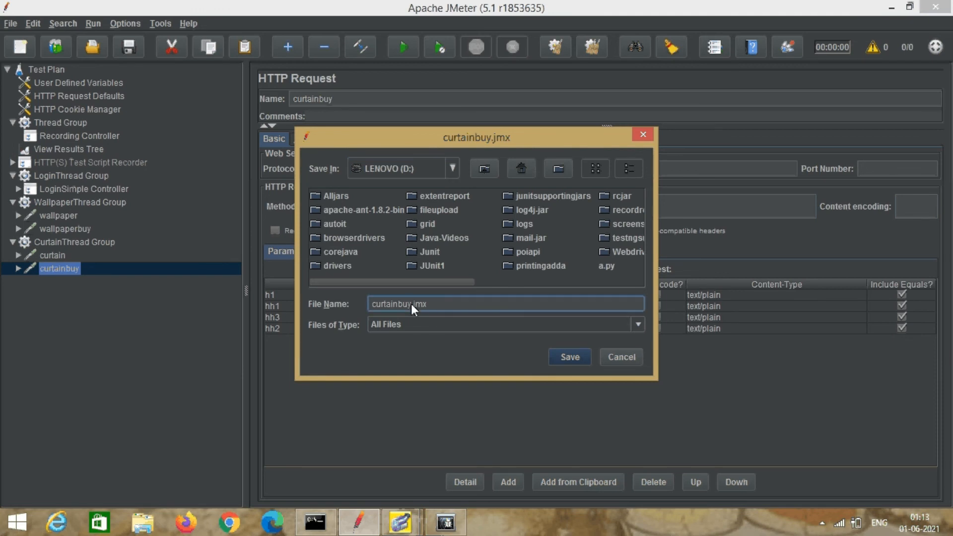
key("BackSpace")
key("BackSpace")
key("BackSpace")
key("BackSpace")
key("BackSpace")
key("BackSpace")
key("BackSpace")
key("BackSpace")
key("BackSpace")
key("BackSpace")
type("printingaddarecording")
left_click(571, 357)
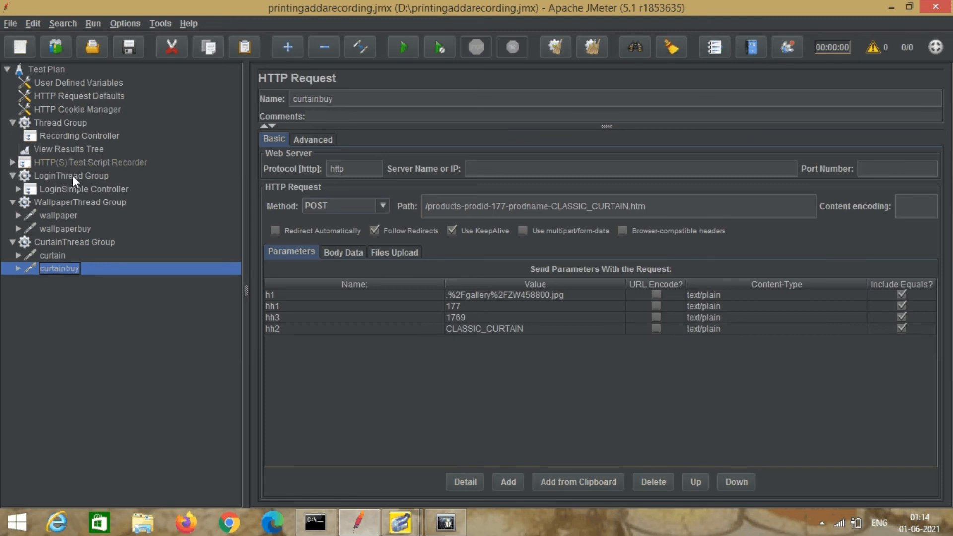
Collapse the three thread groups, run only LoginThread Group and check its results.
left_click(12, 175)
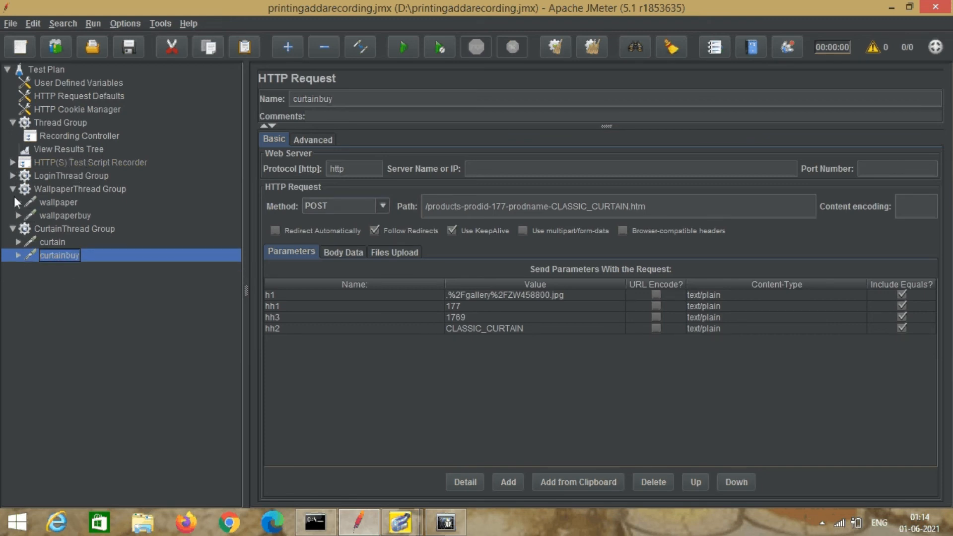
left_click(13, 188)
left_click(13, 202)
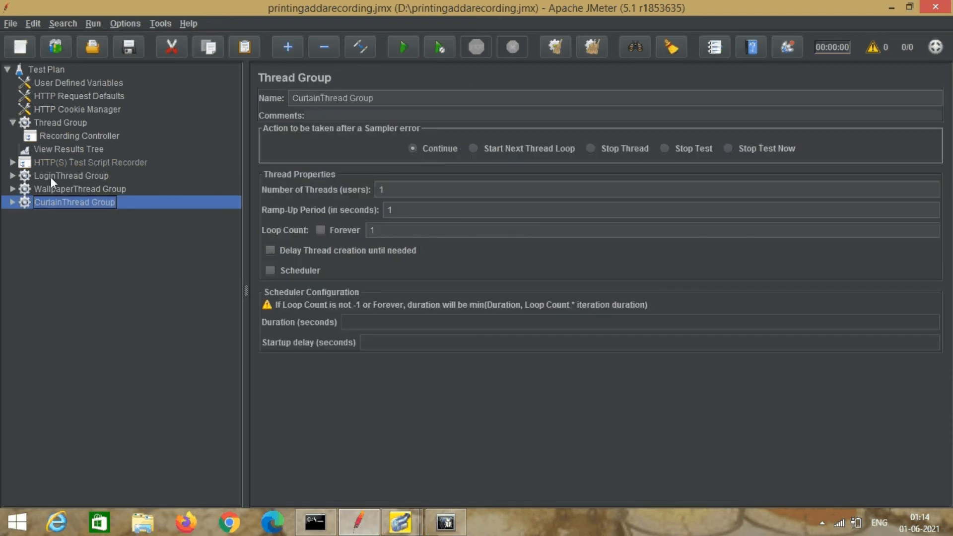
left_click(55, 174)
right_click(55, 174)
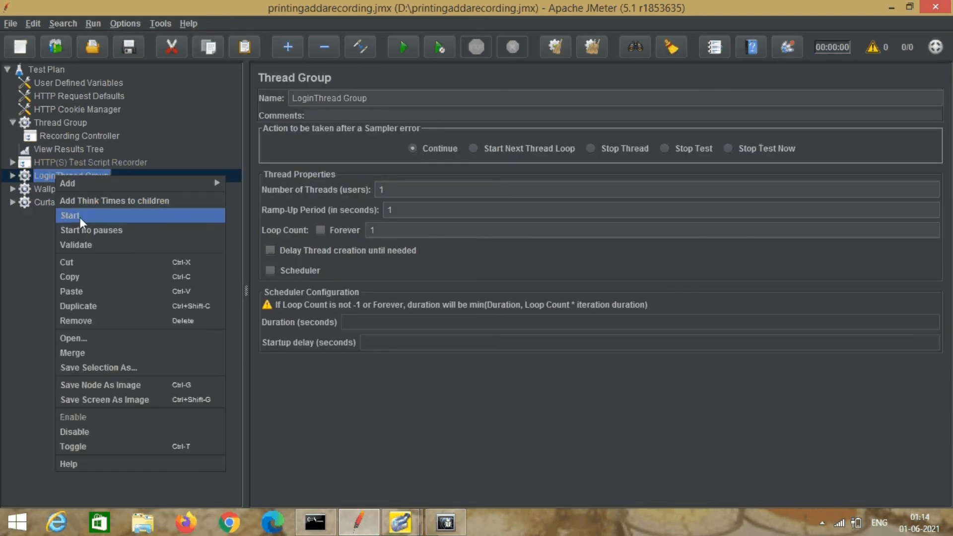
left_click(79, 216)
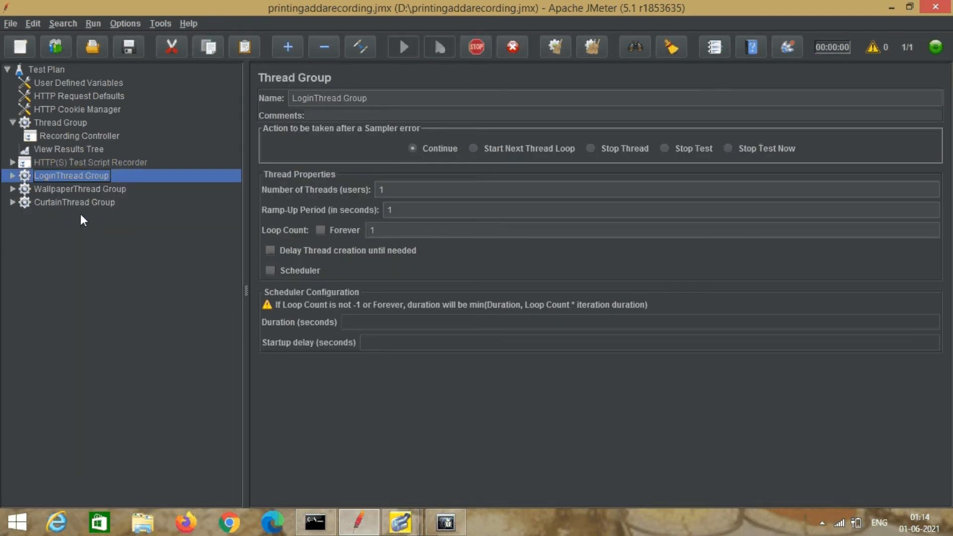
left_click(64, 150)
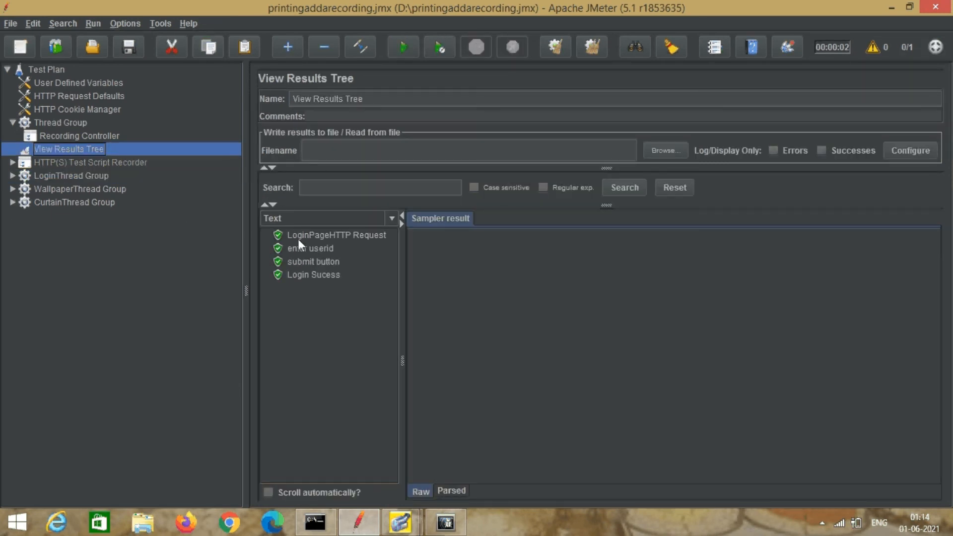
Run only the WallpaperThread Group and check the wallpaper results.
left_click(63, 189)
right_click(64, 189)
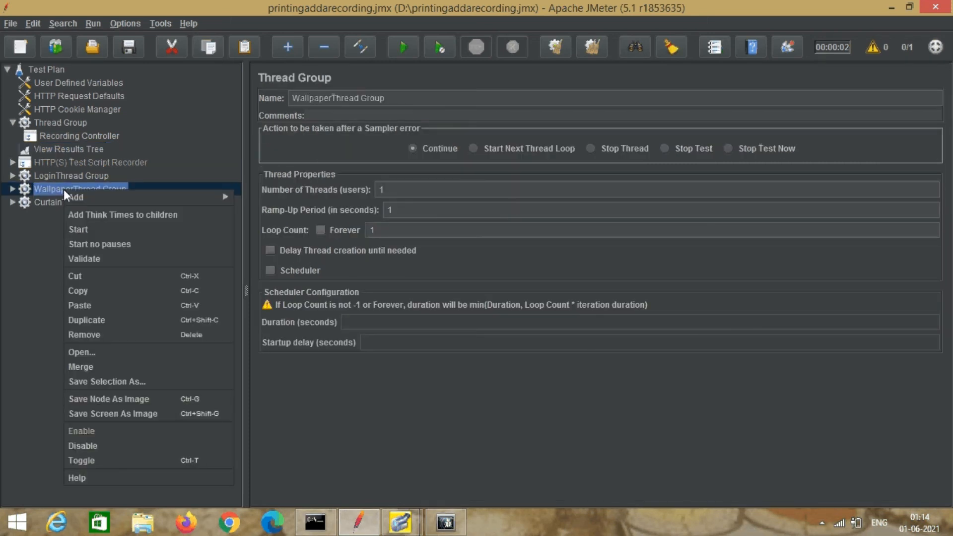
left_click(91, 229)
left_click(53, 149)
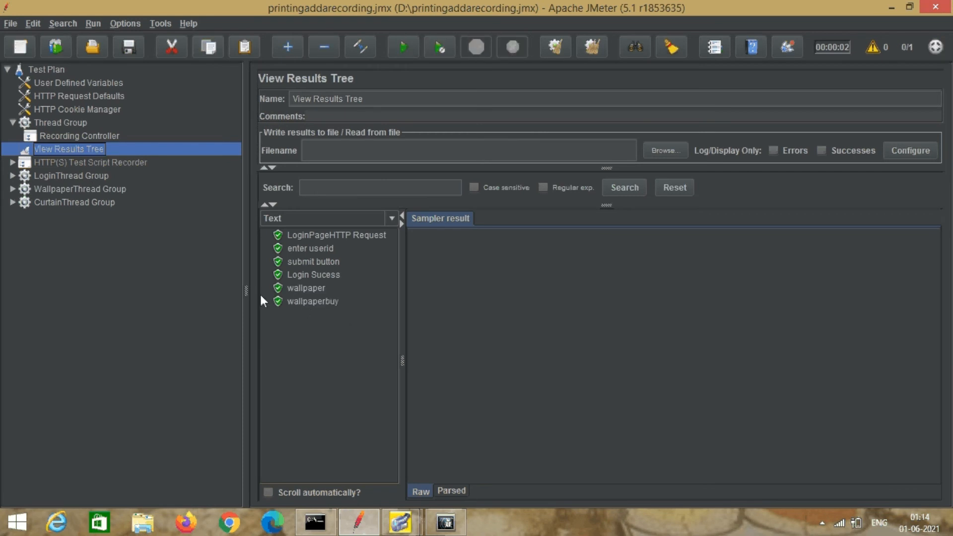
Run only the CurtainThread Group and check the results tree.
left_click(70, 203)
right_click(71, 202)
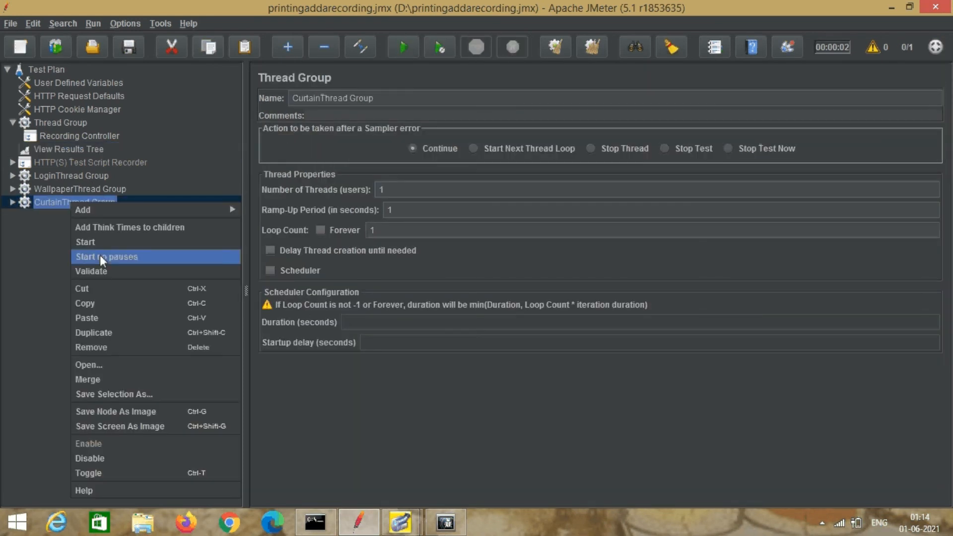
left_click(102, 240)
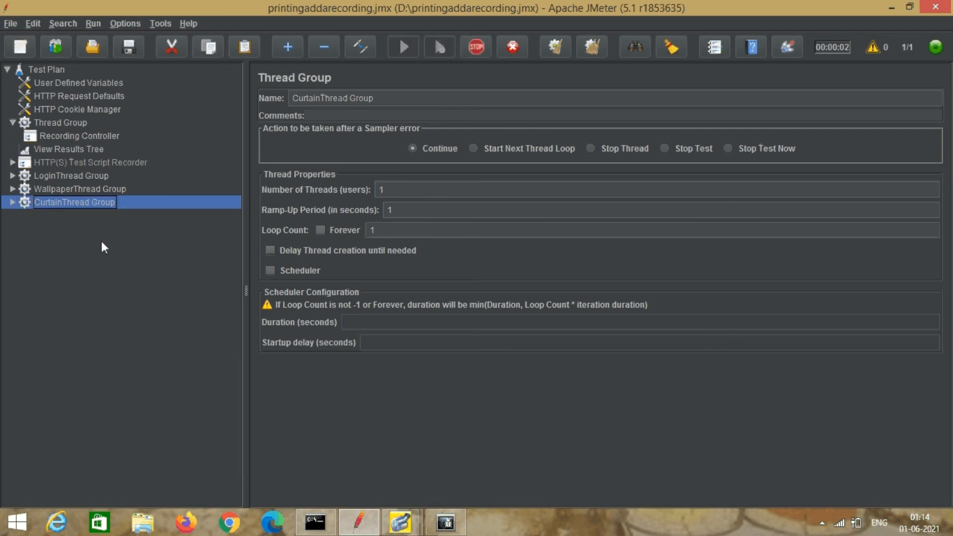
left_click(67, 149)
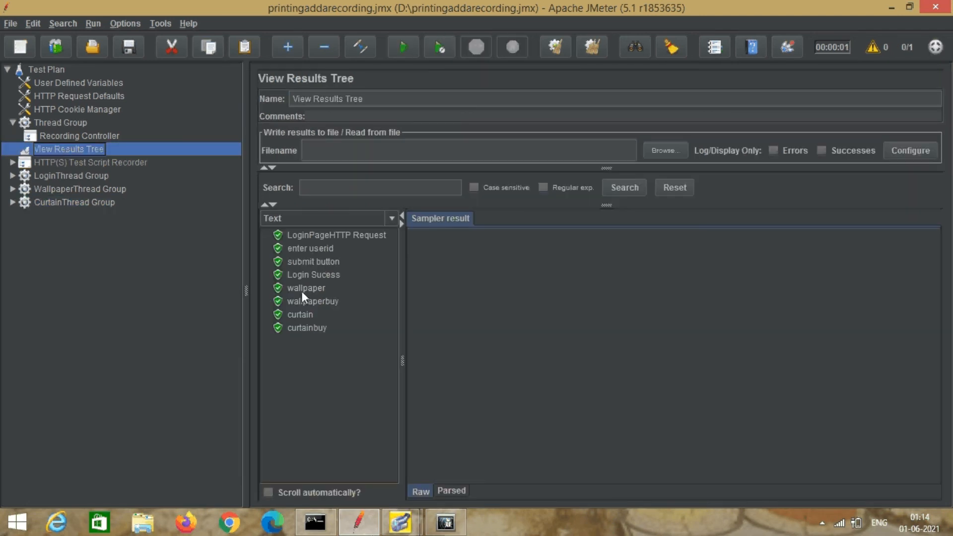
Inspect request and response data for the LoginPage, enter userid and submit button samples.
left_click(315, 236)
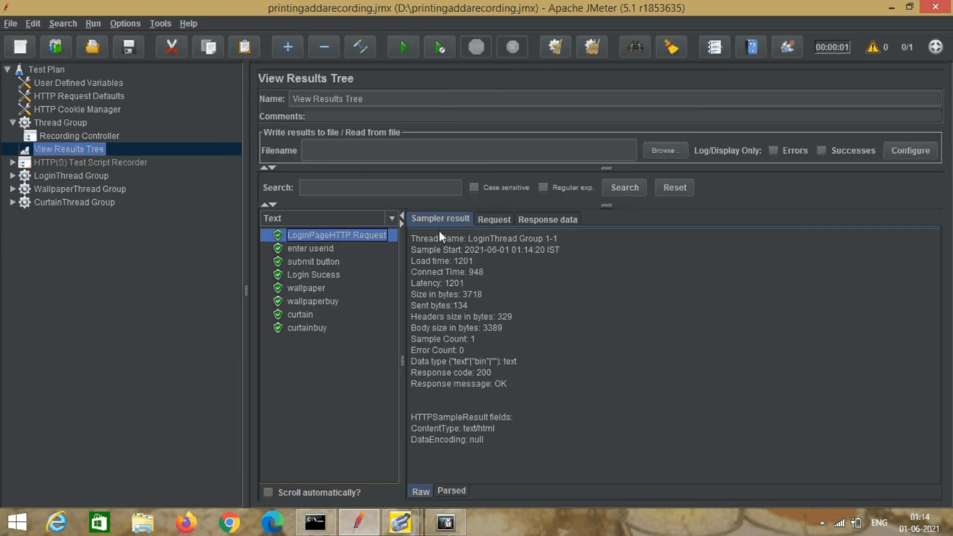
left_click(487, 218)
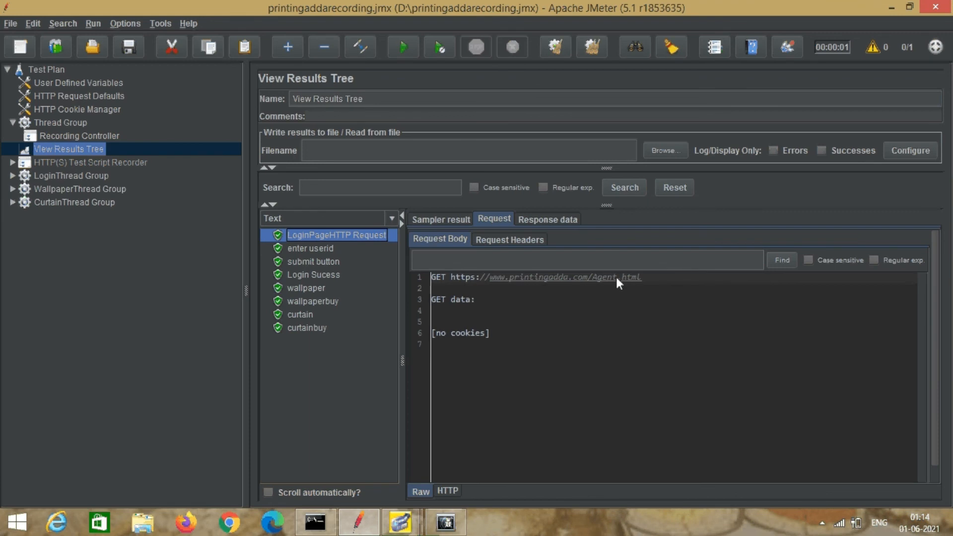
left_click(320, 249)
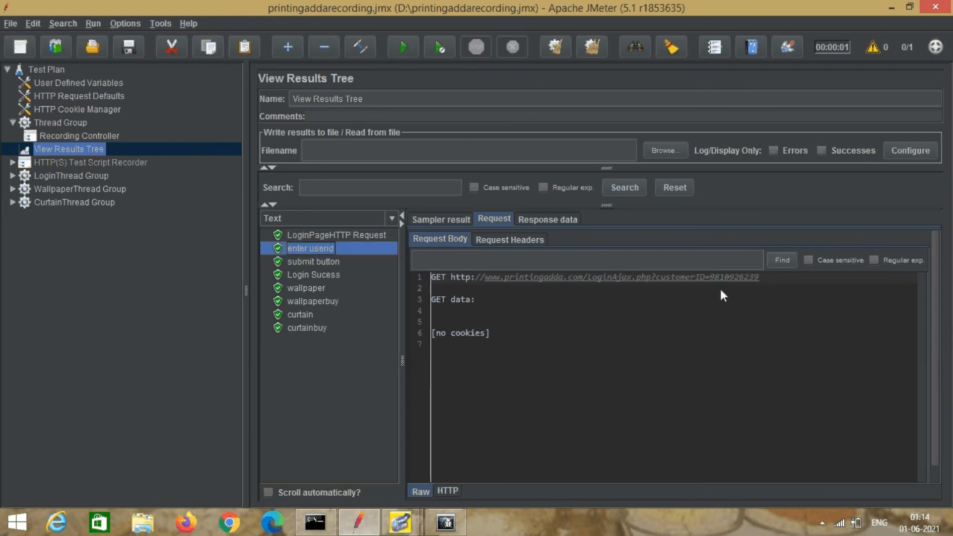
left_click(538, 221)
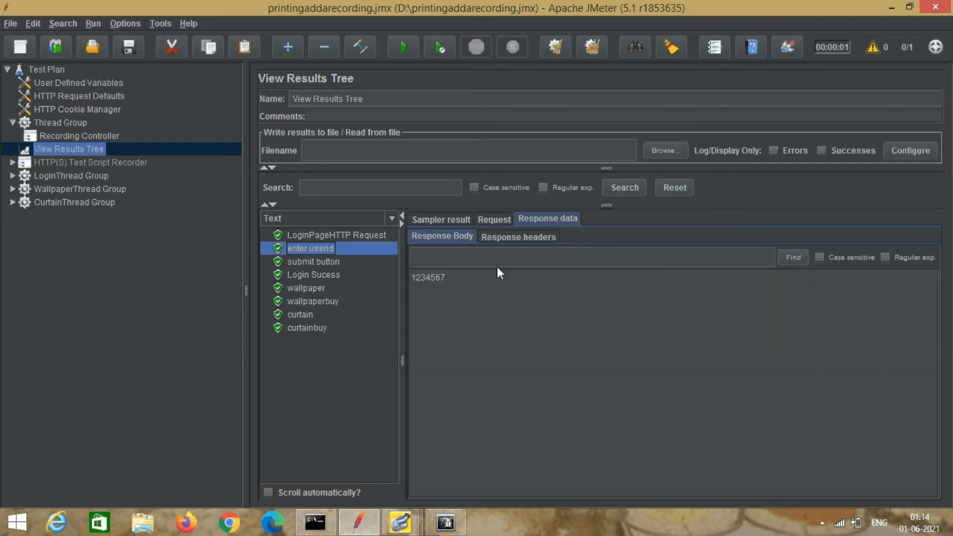
left_click(331, 263)
left_click(495, 219)
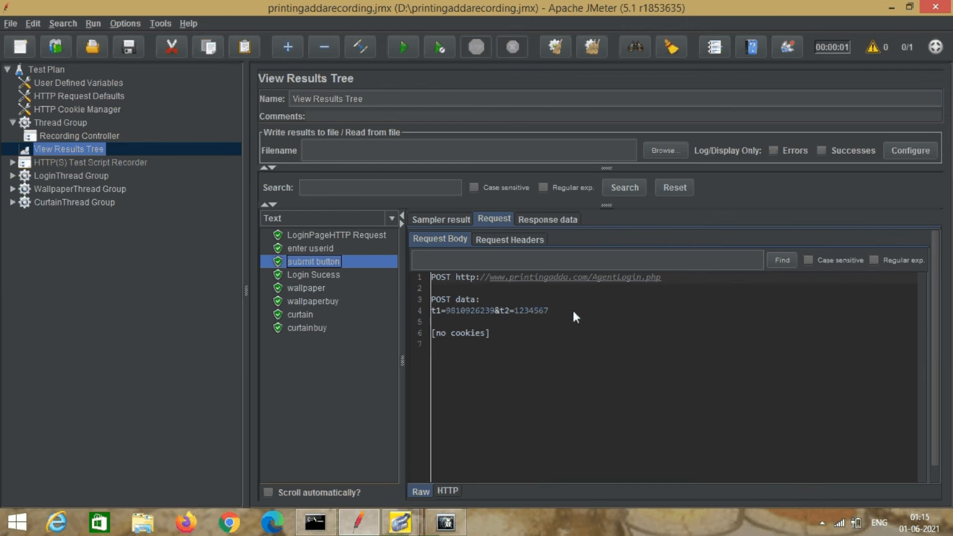
Inspect the Login Sucess, wallpaperbuy and curtainbuy samples, including the CLASSIC_CURTAIN POST and cookies.
left_click(317, 275)
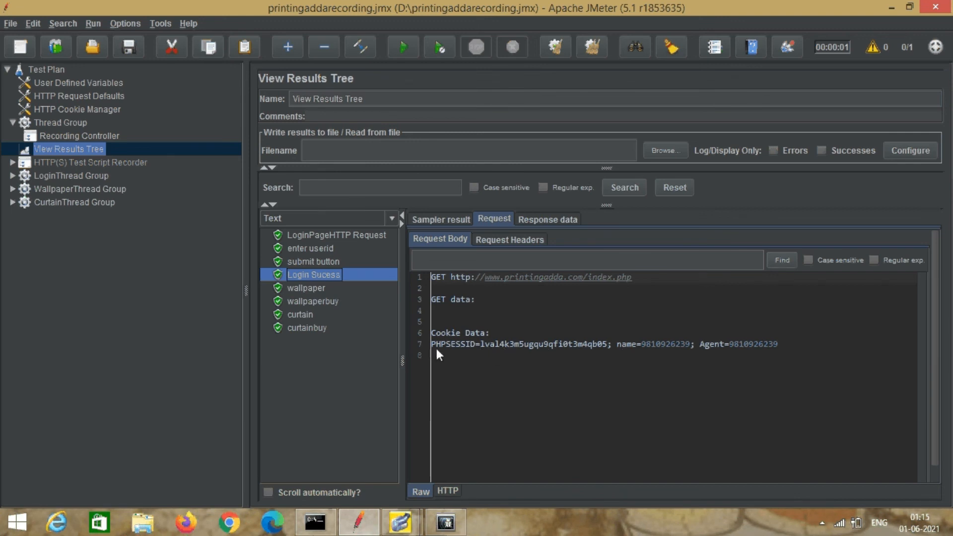
left_click(322, 299)
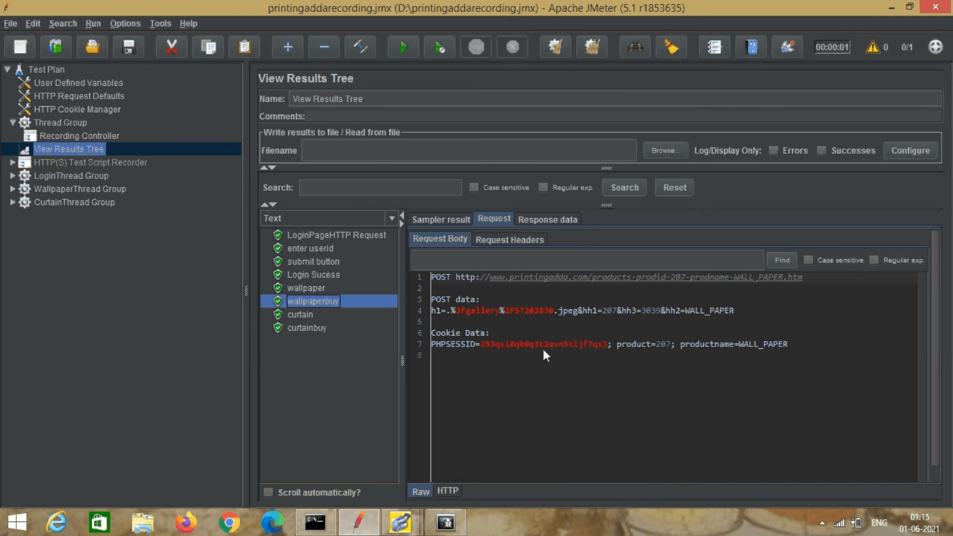
left_click(315, 328)
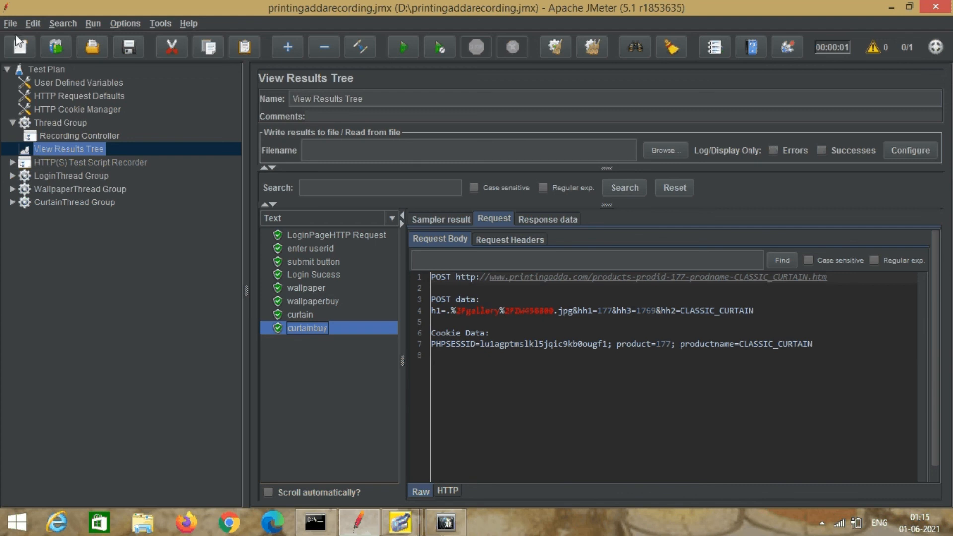
Clear the View Results Tree and rerun the whole test plan.
right_click(60, 149)
left_click(70, 154)
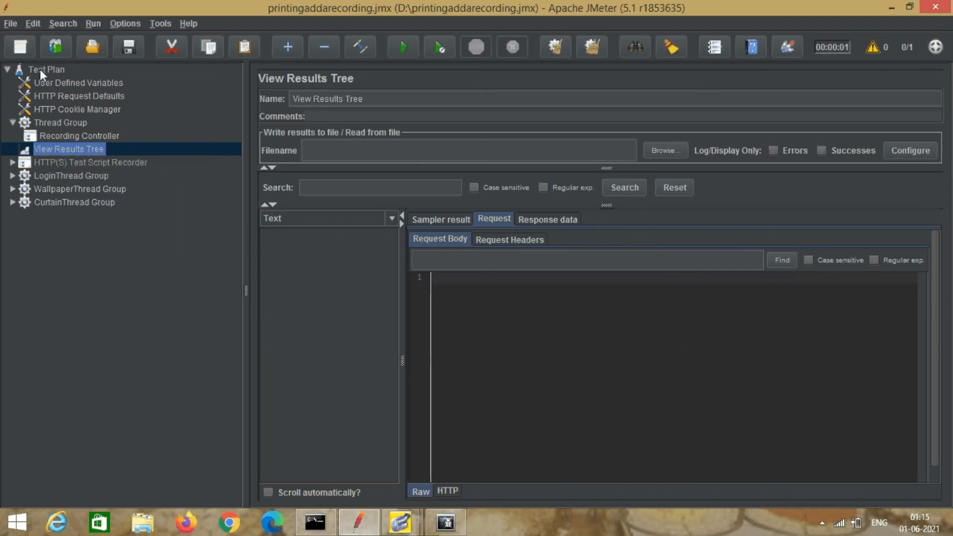
left_click(40, 69)
left_click(403, 48)
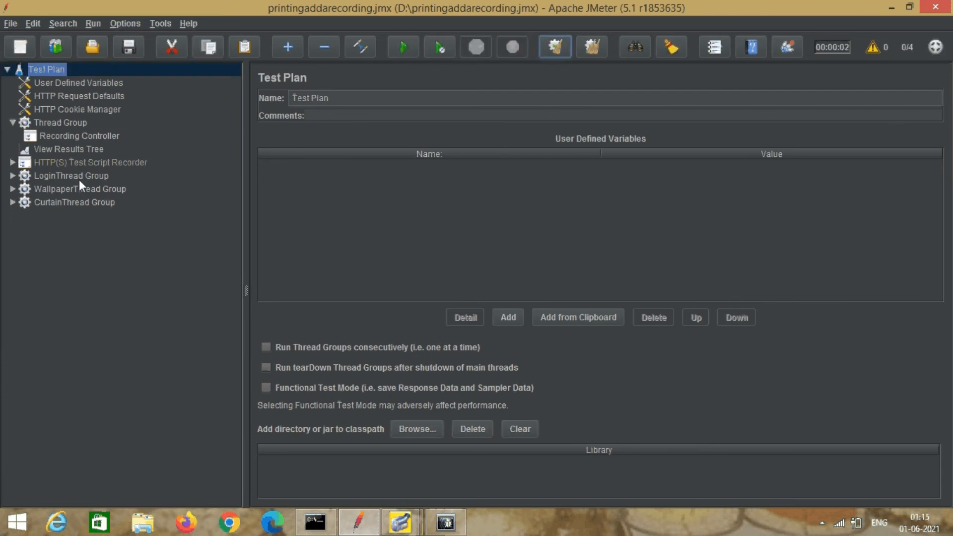
Review the interleaved results, then switch on 'Run Thread Groups consecutively' in Test Plan.
left_click(77, 148)
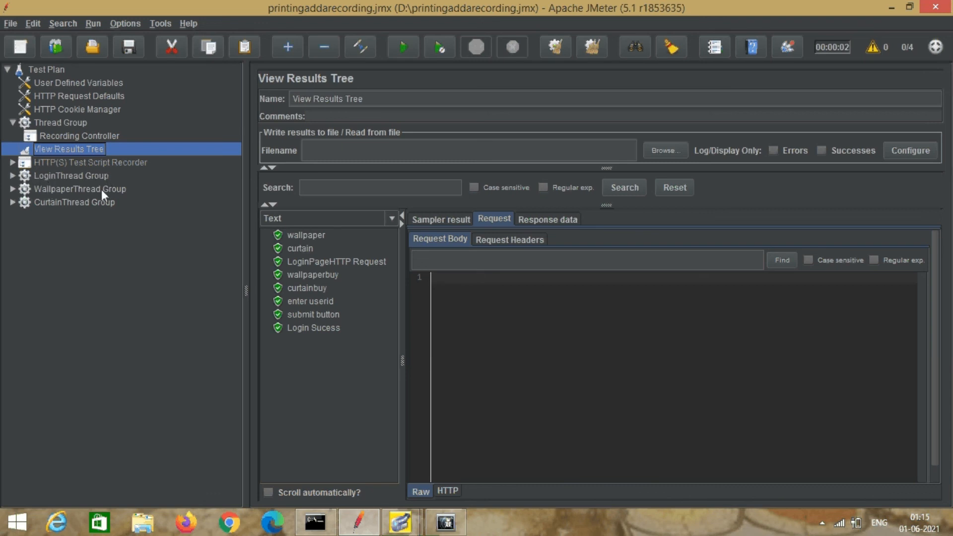
left_click(34, 67)
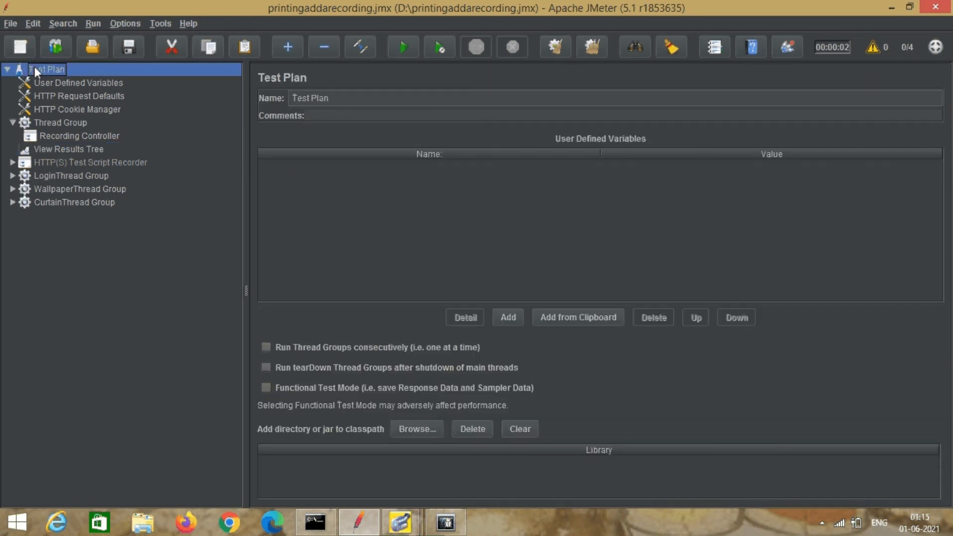
left_click(266, 347)
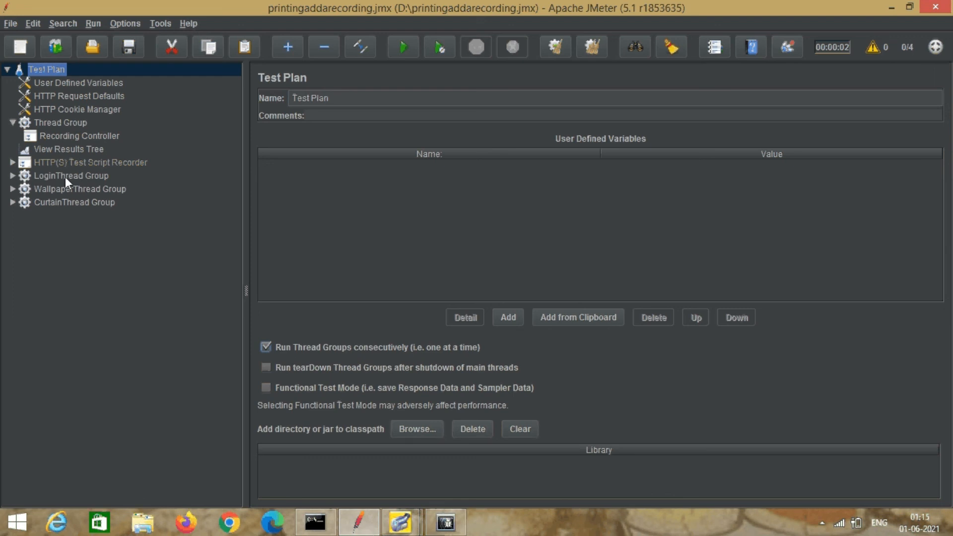
Clear the View Results Tree results and save the test plan.
left_click(76, 148)
right_click(76, 149)
left_click(91, 156)
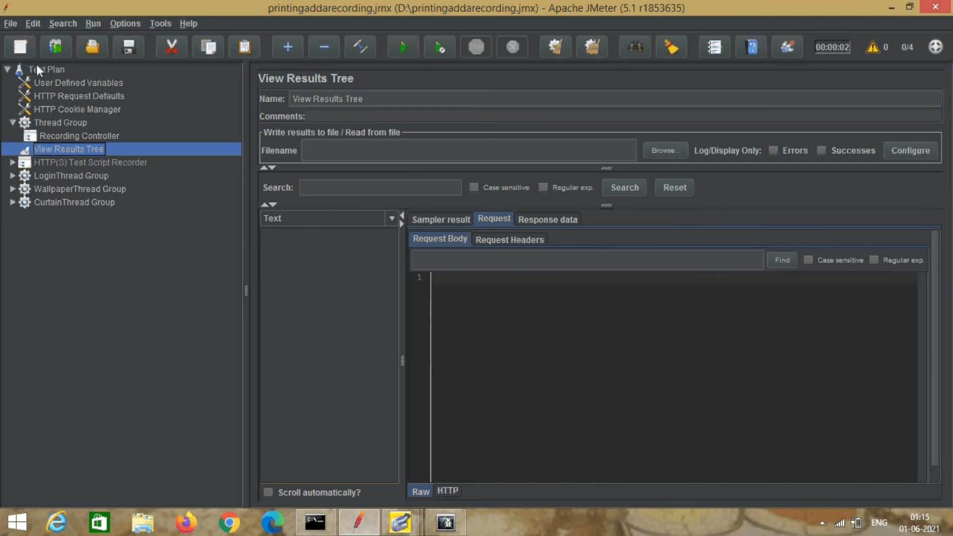
left_click(10, 23)
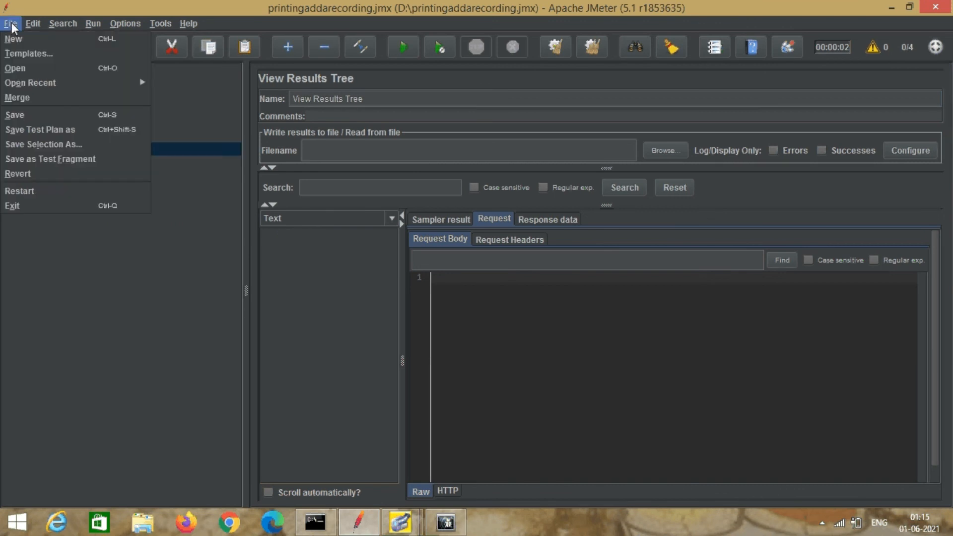
left_click(25, 114)
Run the test plan consecutively, review the eight passing samples, then minimize JMeter.
left_click(45, 69)
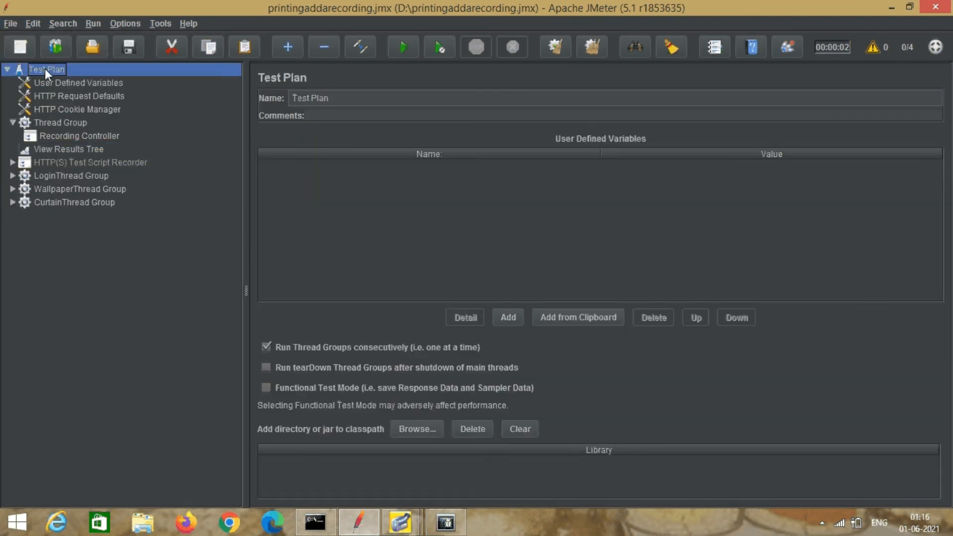
left_click(406, 48)
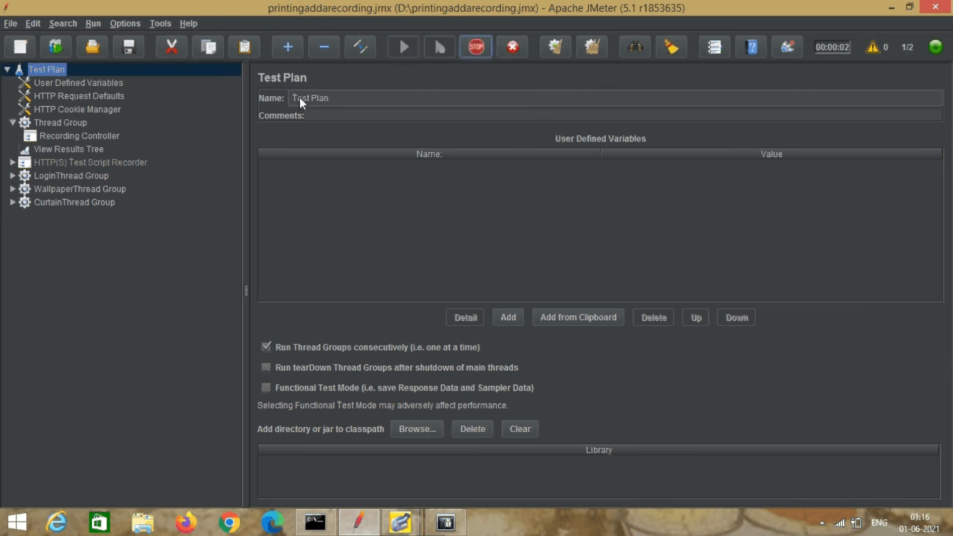
left_click(85, 150)
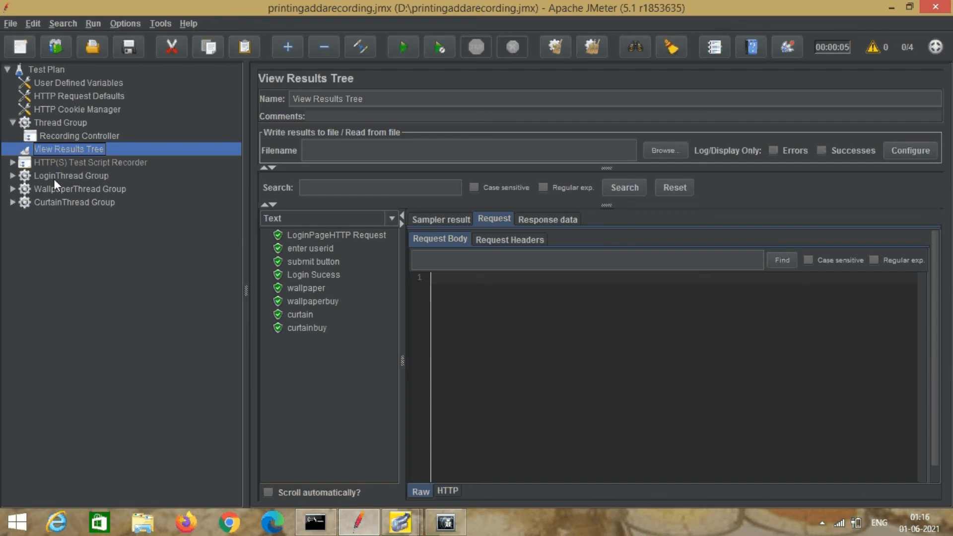
left_click(892, 8)
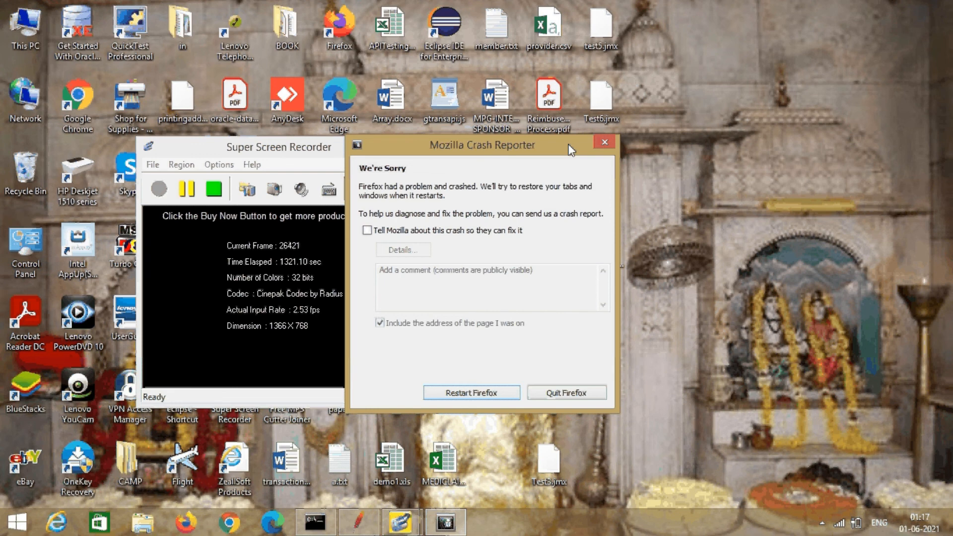
Move the Mozilla Crash Reporter dialog to the bottom-right and bring up Super Screen Recorder's stop options.
left_click_drag(571, 149, 798, 477)
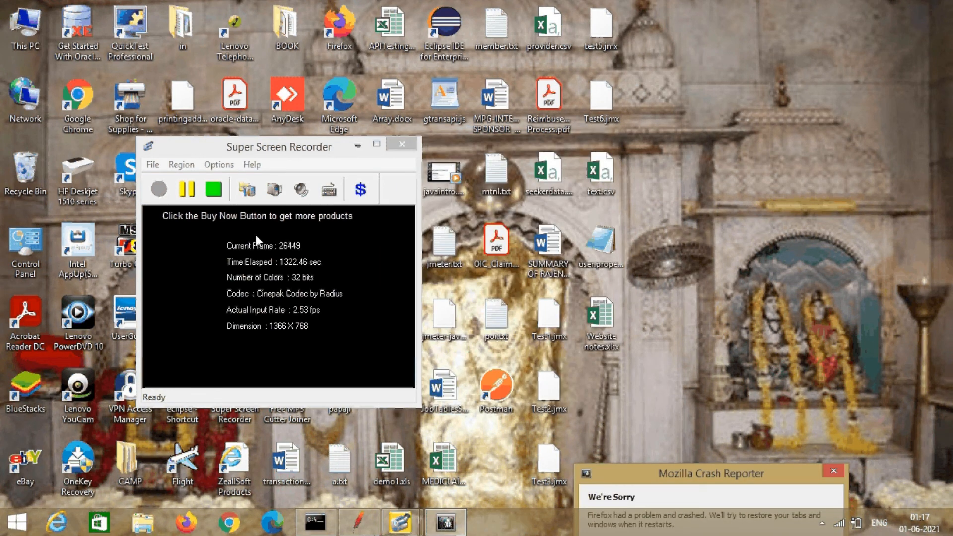
left_click(153, 164)
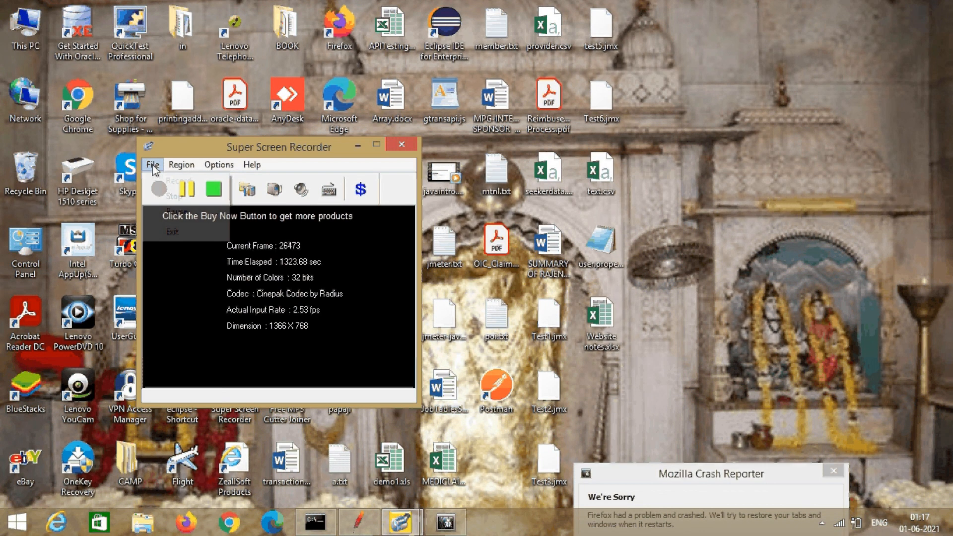